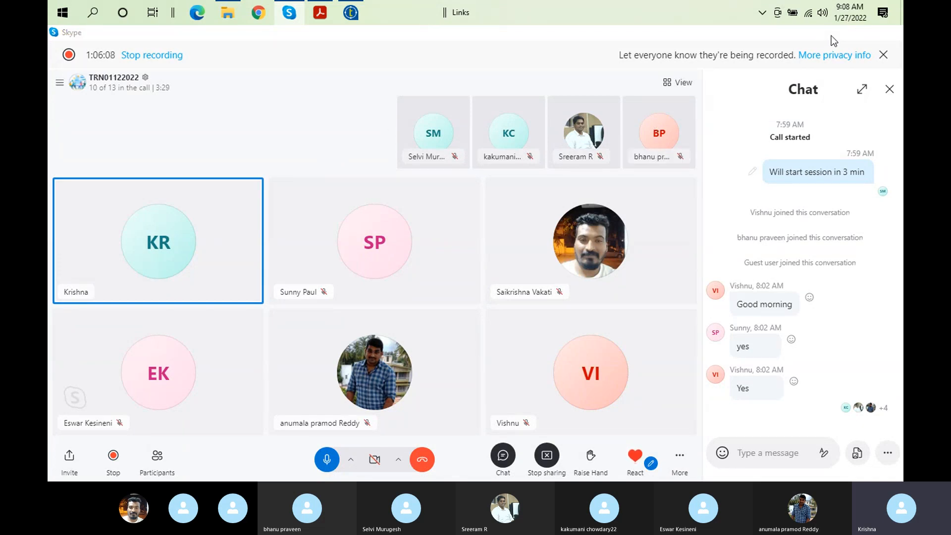
Step: Switch from the Skype call to Talend Open Studio and open the job Ex2 0.1 from the job designs
{"action": "left_click", "coordinate": [831, 32]}
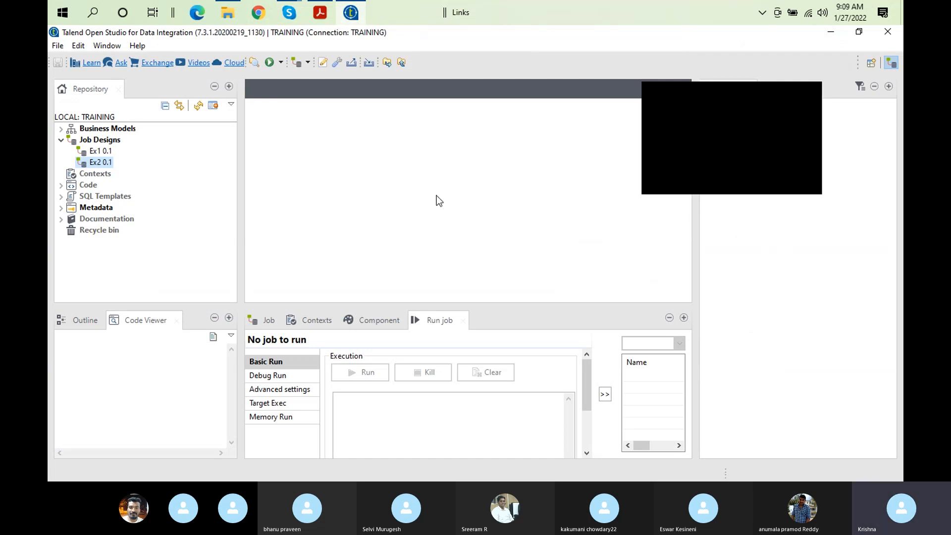
{"action": "left_click", "coordinate": [815, 91]}
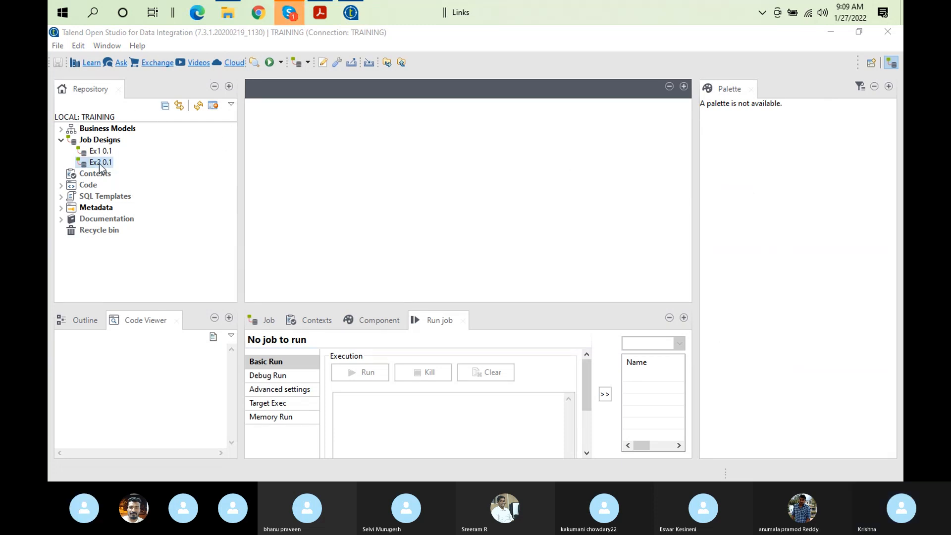
{"action": "left_click", "coordinate": [289, 16]}
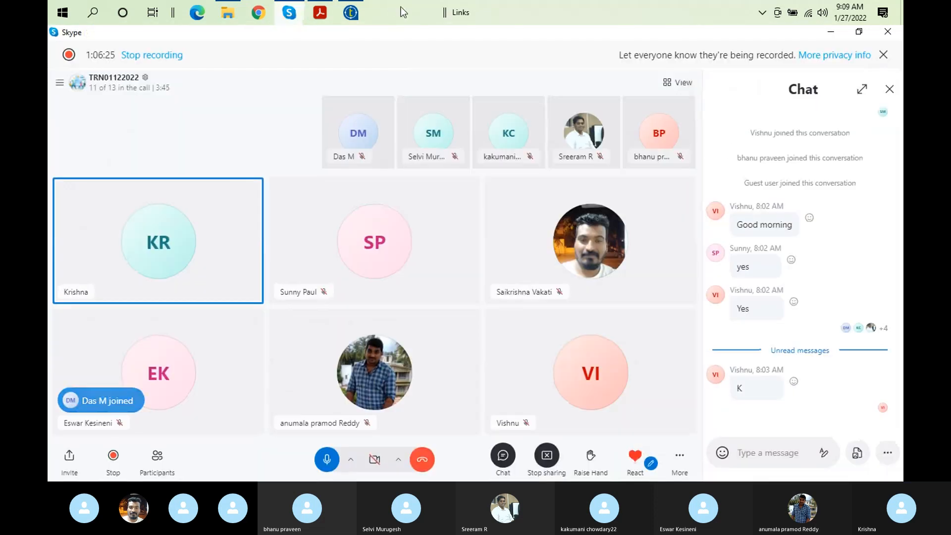
{"action": "left_click", "coordinate": [351, 14]}
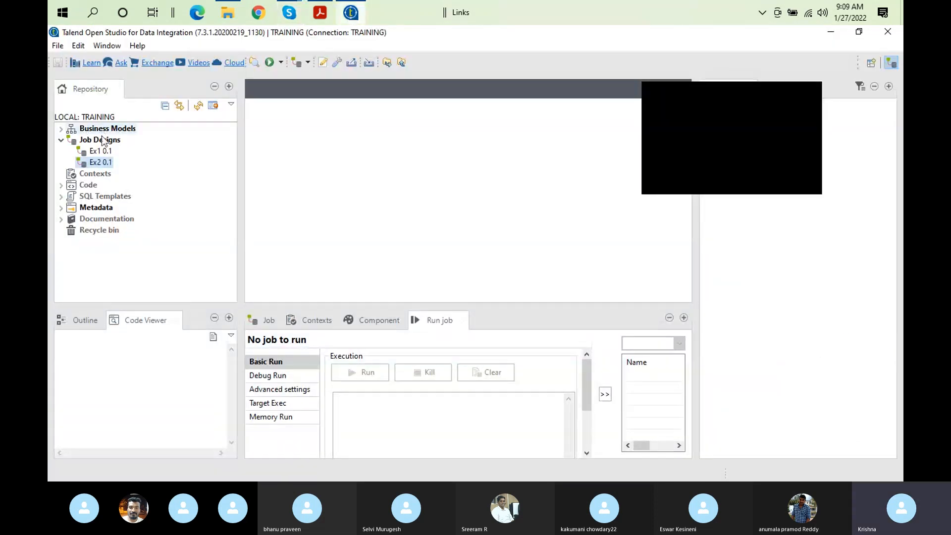
{"action": "double_click", "coordinate": [101, 161]}
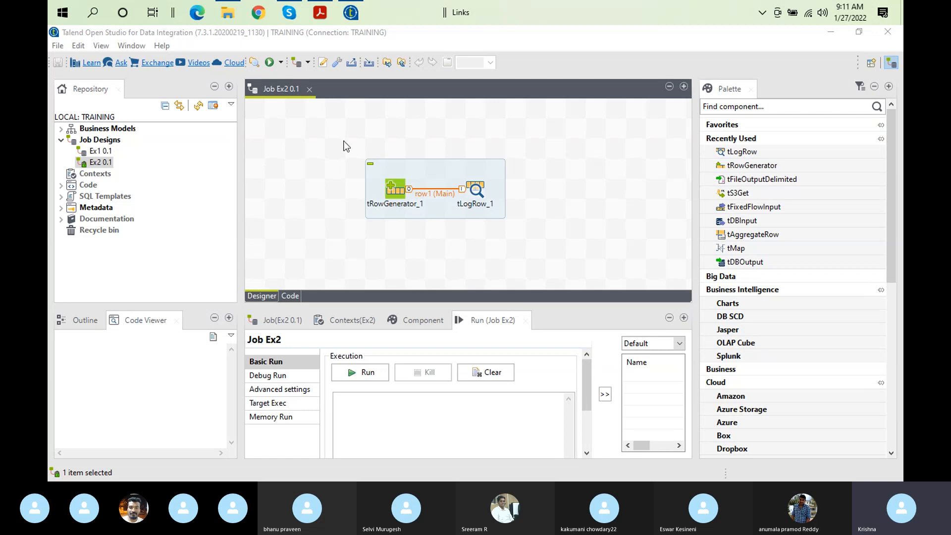
Step: Launch Notepad++ and add the line "Presention Content" plus a blank line above "Talend set up" in the notes
{"action": "key", "text": "super+r"}
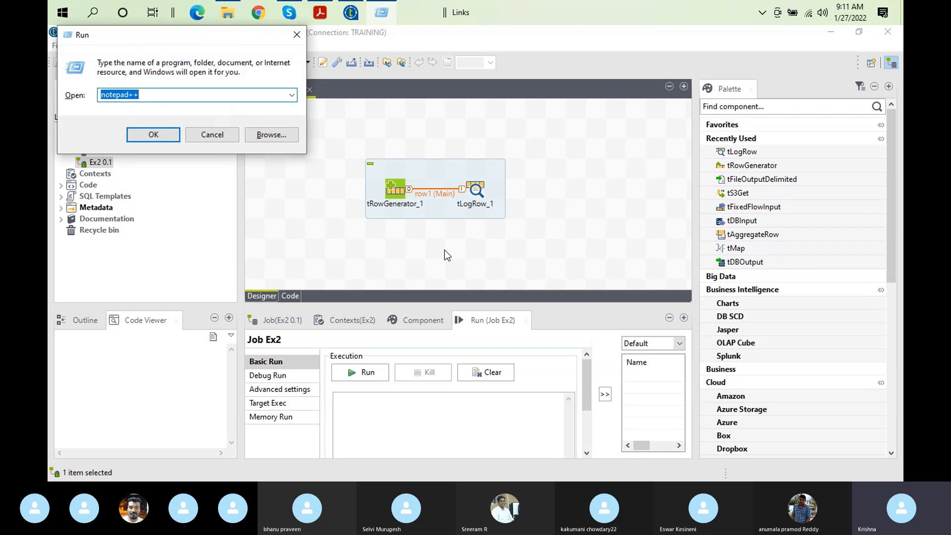
{"action": "key", "text": "Return"}
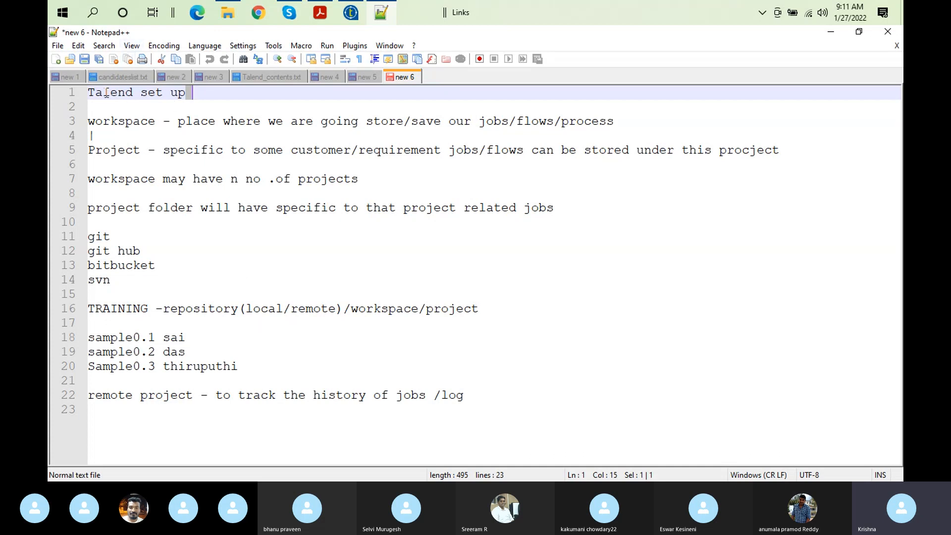
{"action": "left_click", "coordinate": [91, 86]}
{"action": "key", "text": "Return"}
{"action": "key", "text": "Up"}
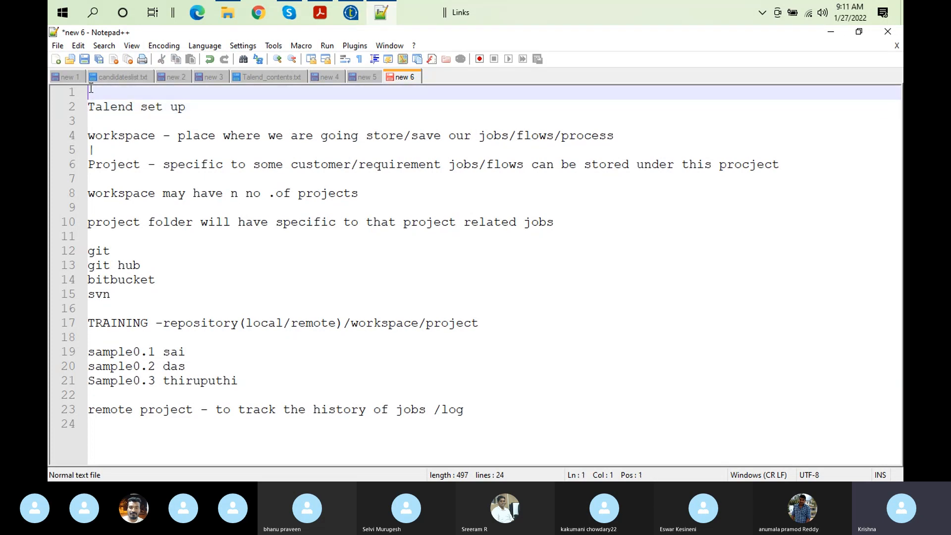
{"action": "type", "text": "Re"}
{"action": "key", "text": "BackSpace"}
{"action": "key", "text": "BackSpace"}
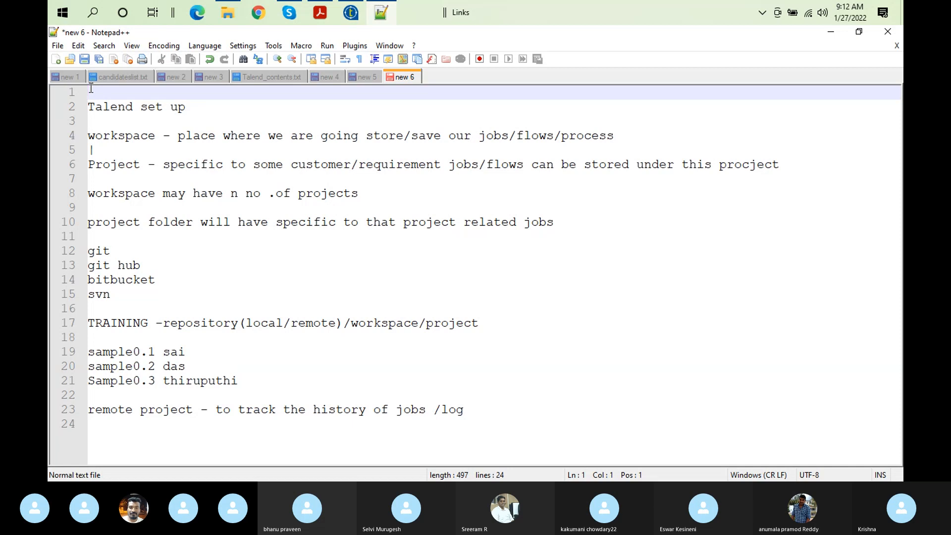
{"action": "type", "text": "Presention"}
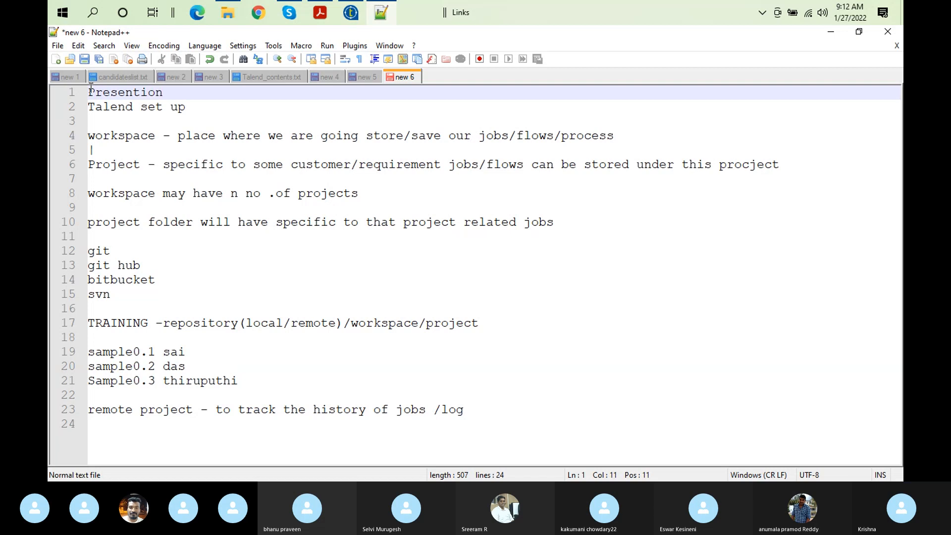
{"action": "type", "text": "ontent"}
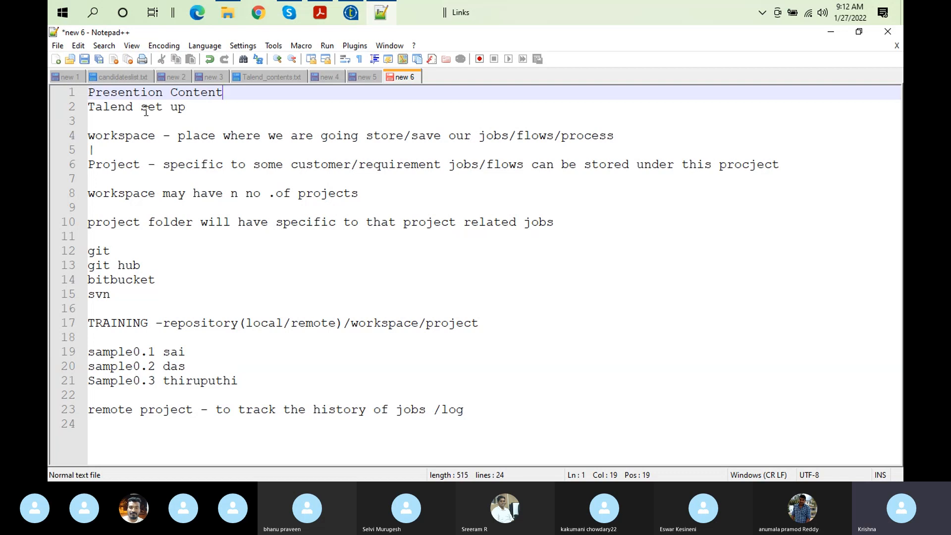
{"action": "key", "text": "Return"}
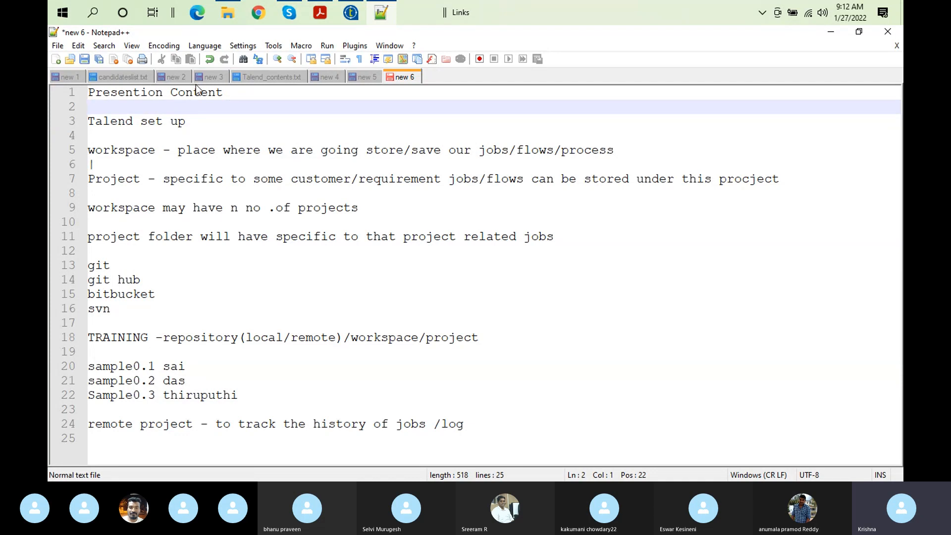
Step: Append ",deemoDate," to the "Presention Content" line in the notes
{"action": "left_click", "coordinate": [234, 99]}
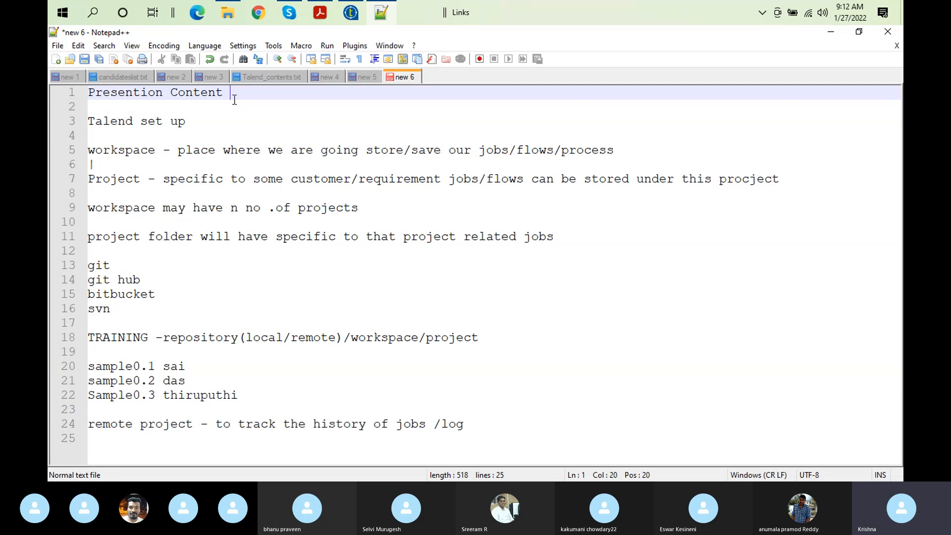
{"action": "type", "text": "-deemoDate"}
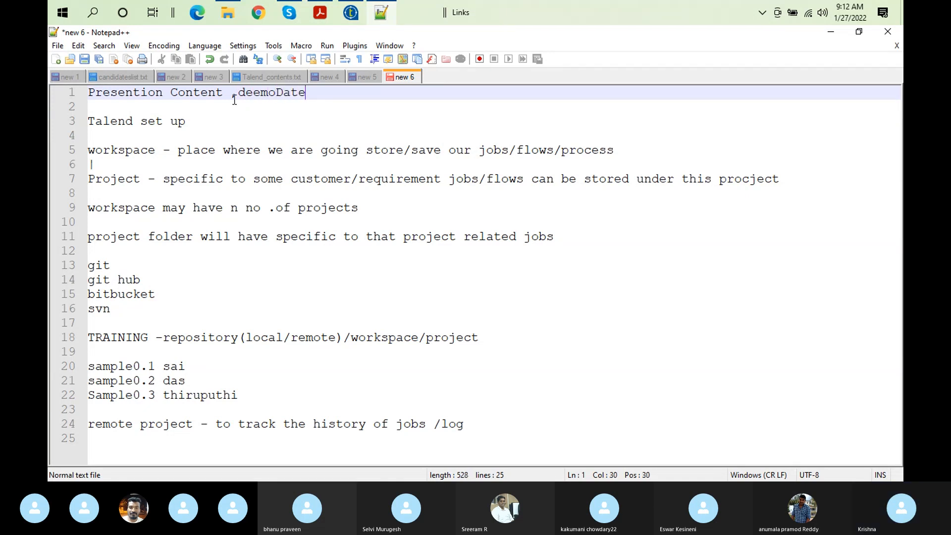
{"action": "key", "text": "BackSpace"}
{"action": "type", "text": ","}
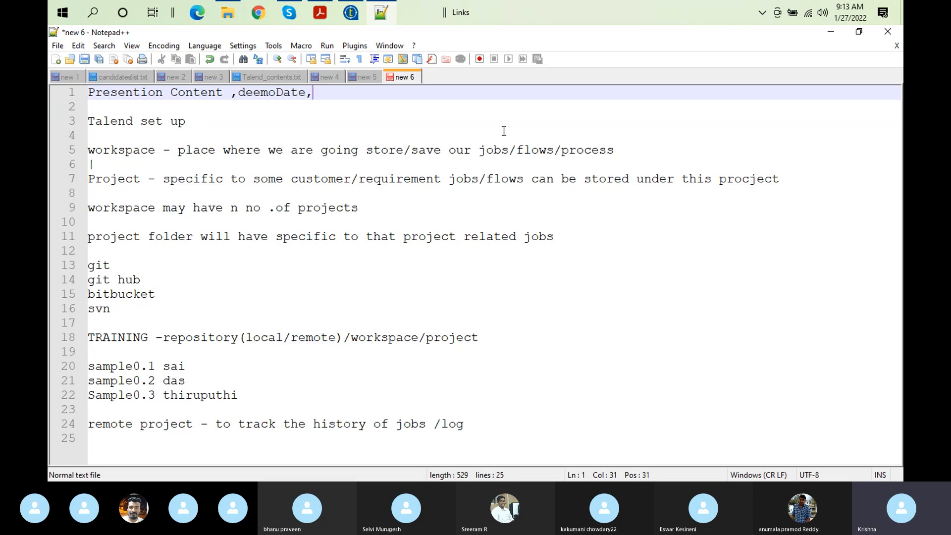
{"action": "left_click", "coordinate": [688, 246]}
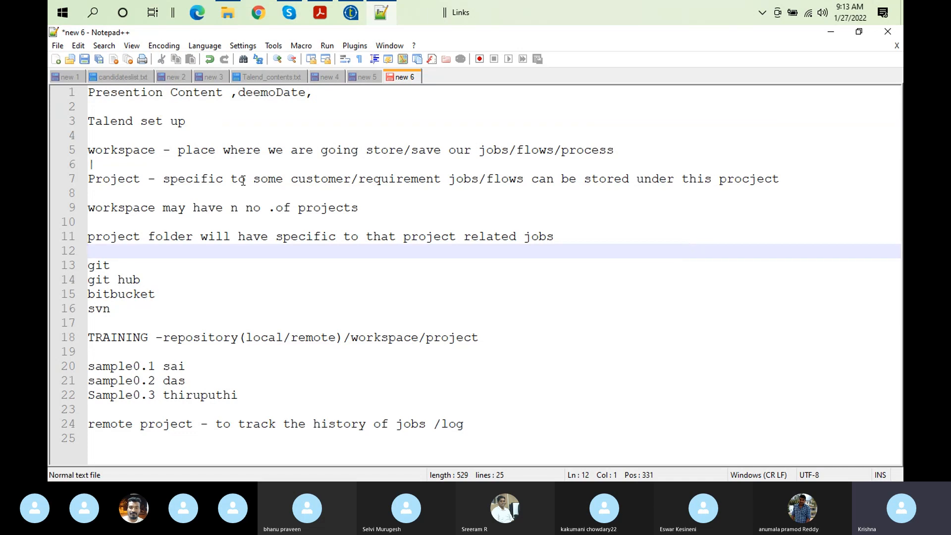
Step: Switch to Talend Open Studio, open the tRowGenerator_1 settings and examine its schema columns, comparing them with the first line of the Notepad++ notes
{"action": "left_click", "coordinate": [351, 12]}
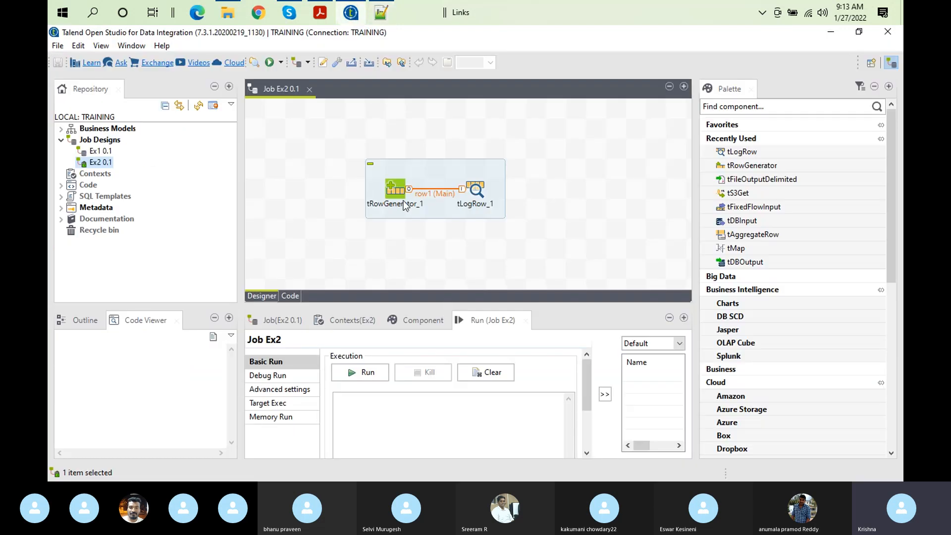
{"action": "double_click", "coordinate": [397, 195]}
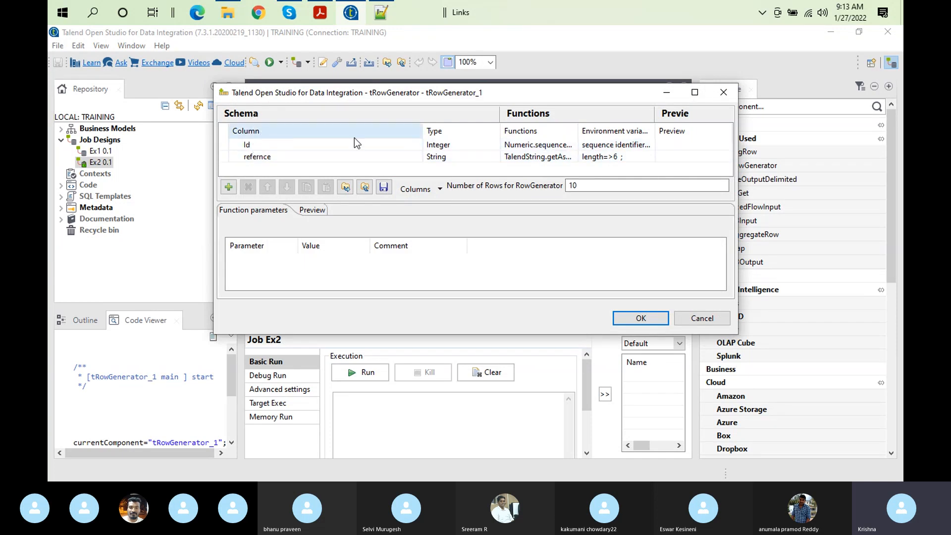
{"action": "left_click", "coordinate": [248, 144]}
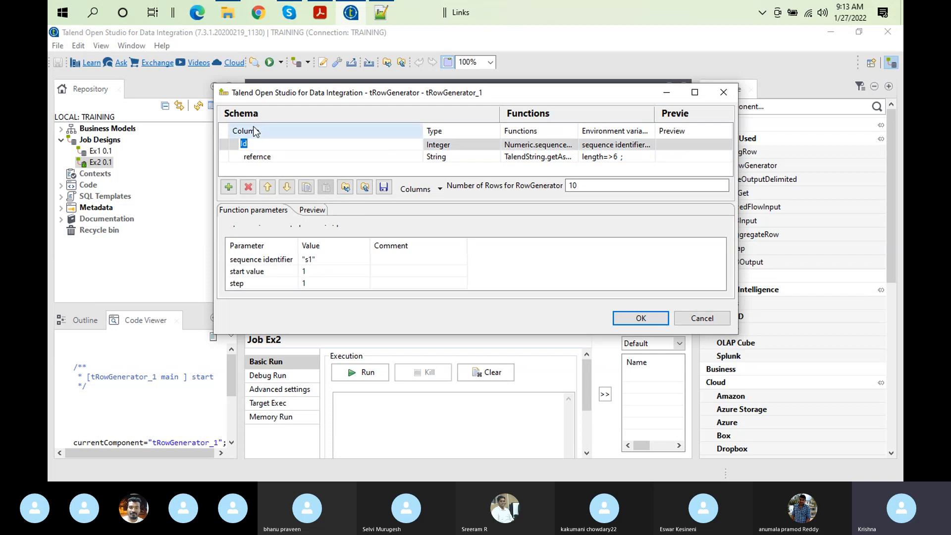
{"action": "left_click", "coordinate": [254, 131]}
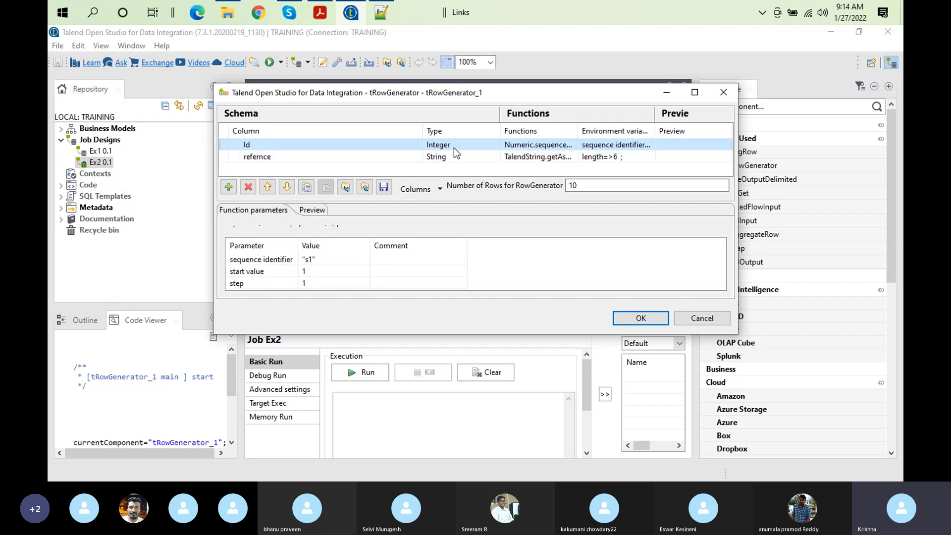
{"action": "left_click", "coordinate": [312, 142]}
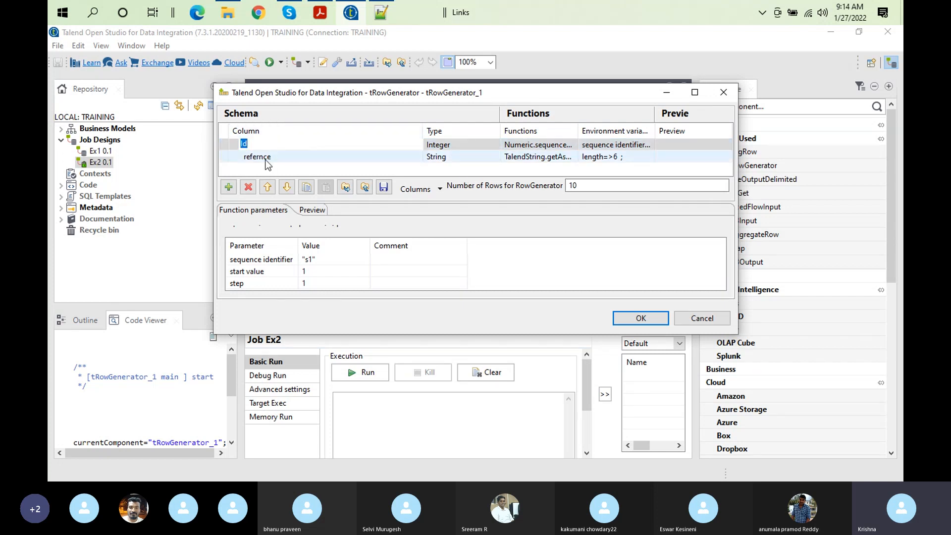
{"action": "left_click", "coordinate": [377, 17]}
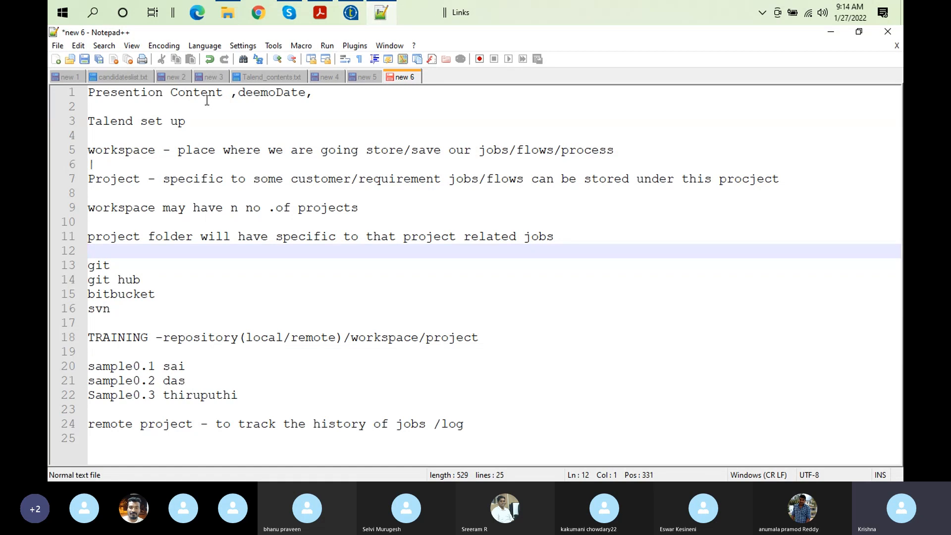
{"action": "left_click", "coordinate": [351, 12]}
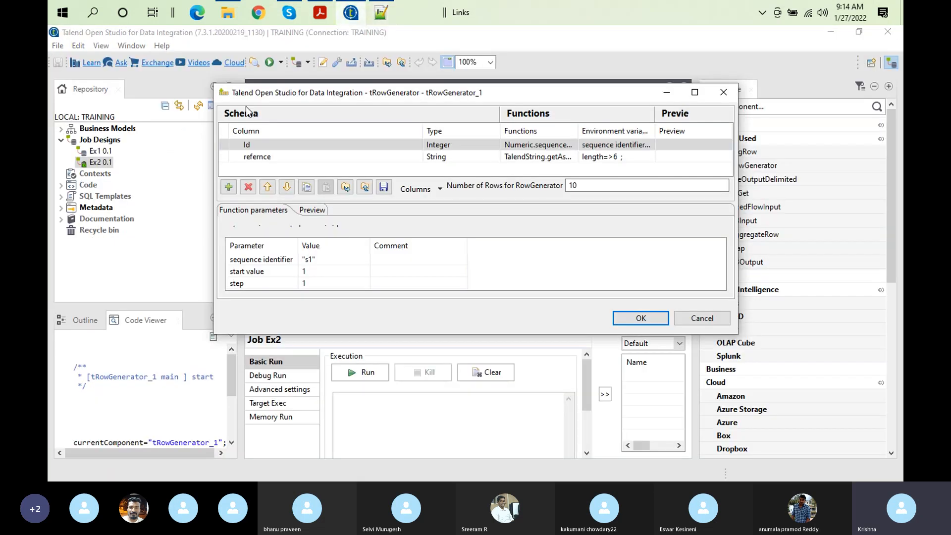
{"action": "left_click", "coordinate": [248, 149]}
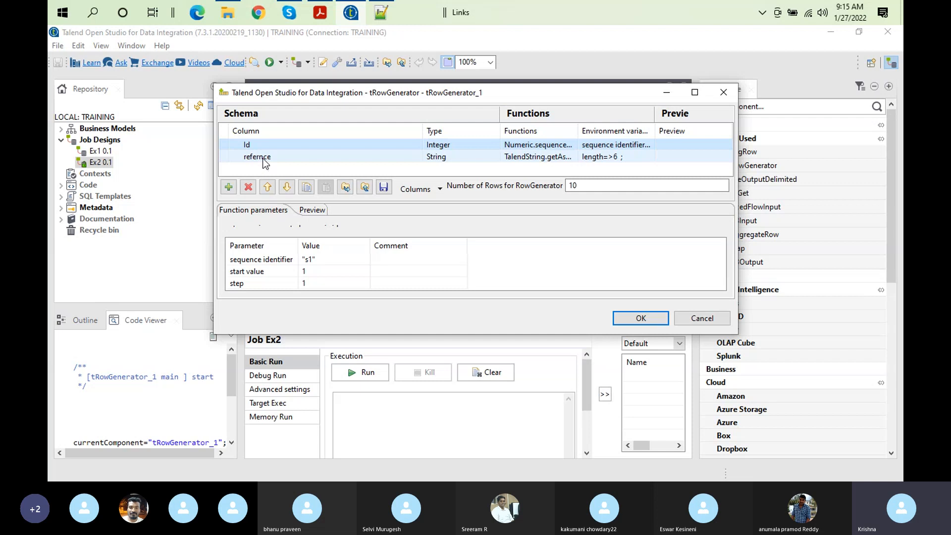
Step: Review the functions available for the Id column, keep Numeric.sequence(String,int,int) and accept the row generator settings
{"action": "left_click", "coordinate": [530, 148]}
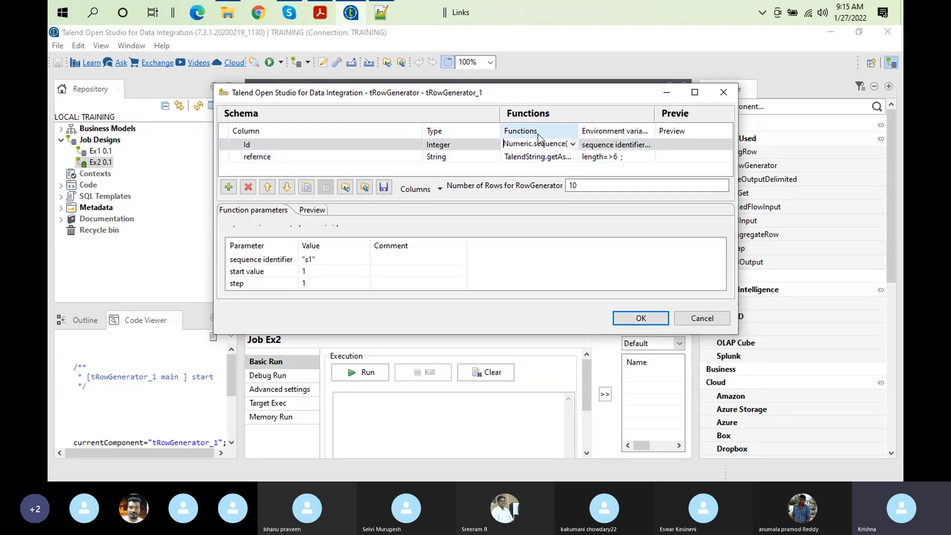
{"action": "left_click", "coordinate": [539, 133]}
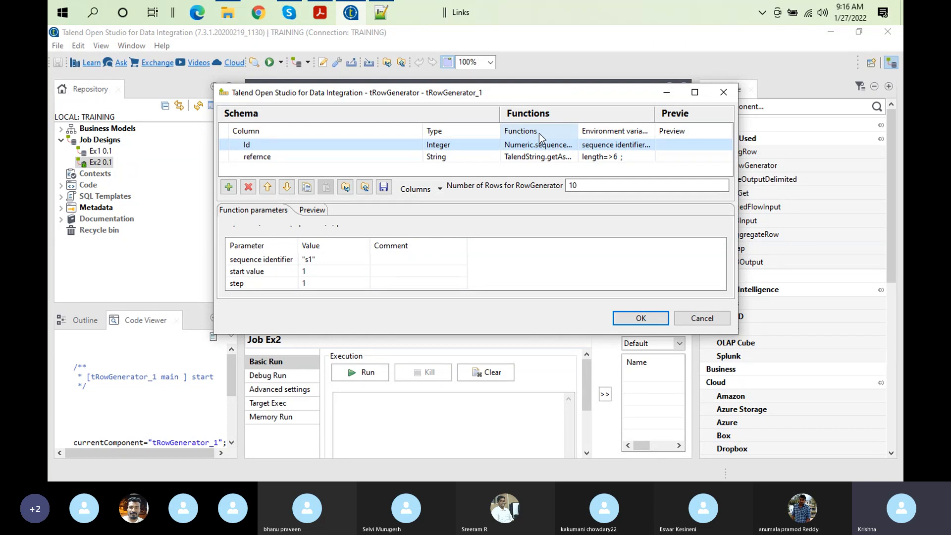
{"action": "left_click", "coordinate": [548, 145]}
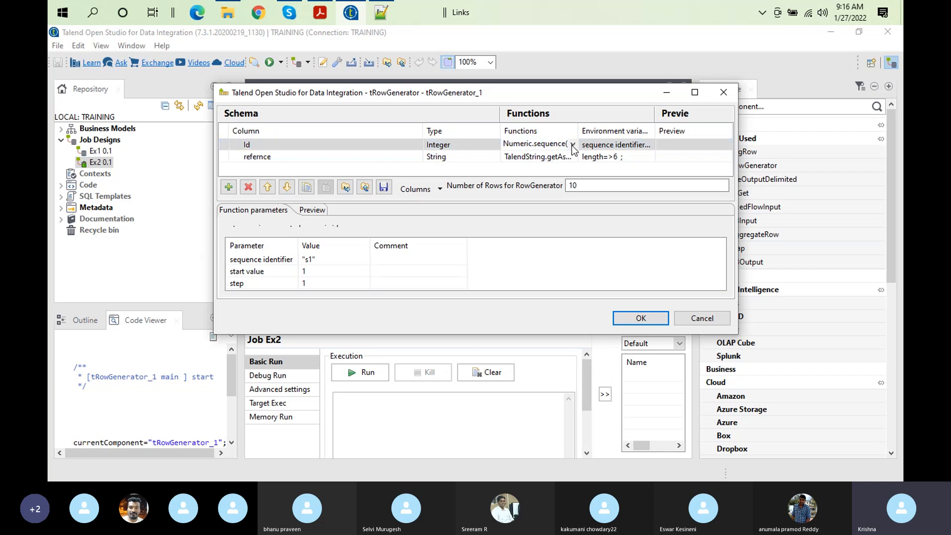
{"action": "left_click", "coordinate": [572, 144]}
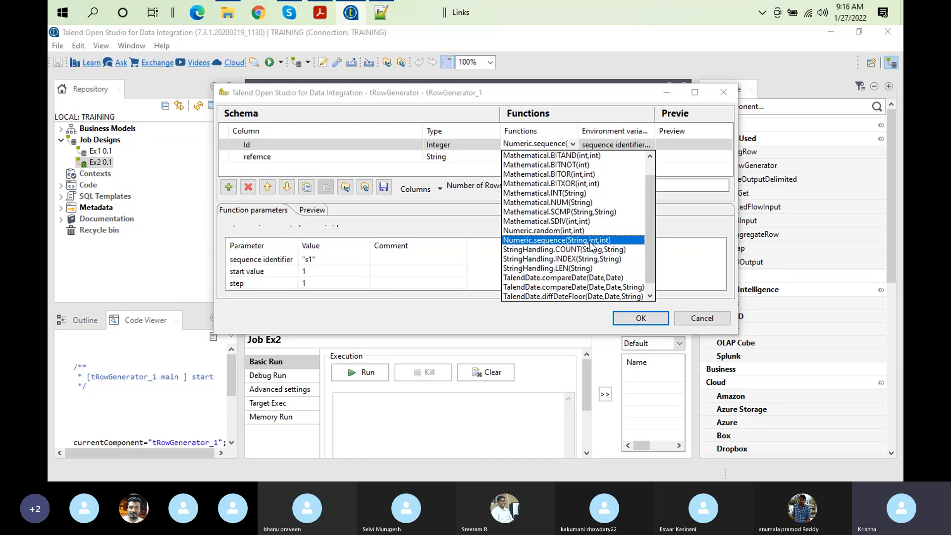
{"action": "left_click", "coordinate": [639, 317]}
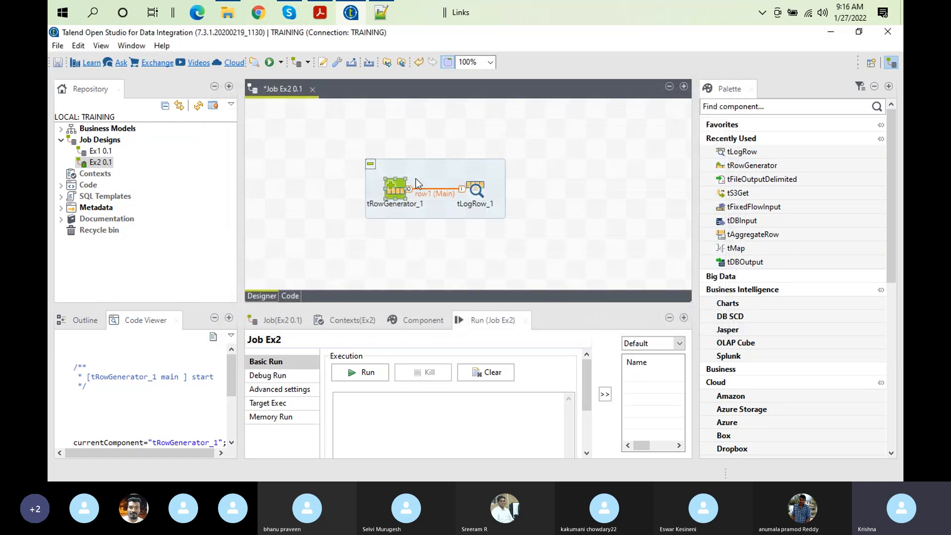
Step: Reopen the tRowGenerator_1 settings and display the function parameters of the Id column
{"action": "double_click", "coordinate": [399, 190]}
{"action": "left_click", "coordinate": [400, 189]}
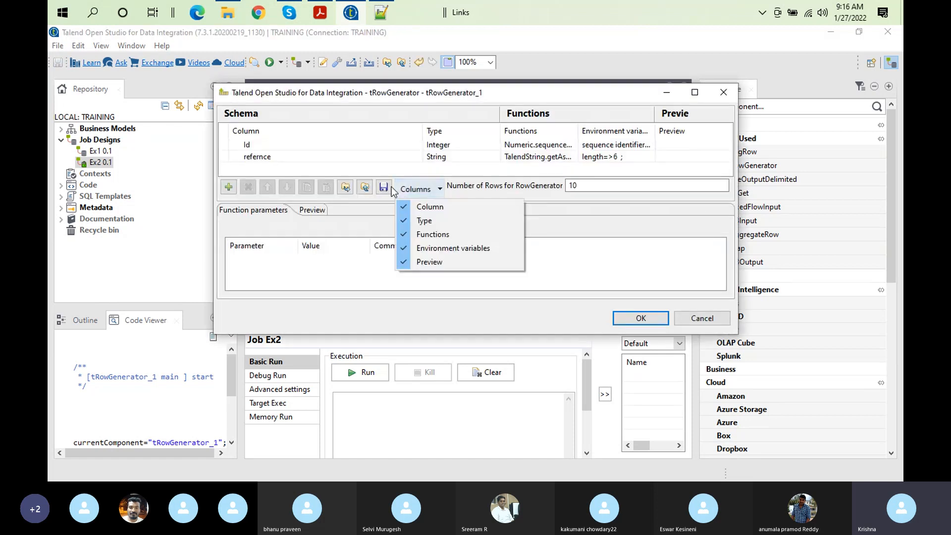
{"action": "left_click", "coordinate": [515, 147]}
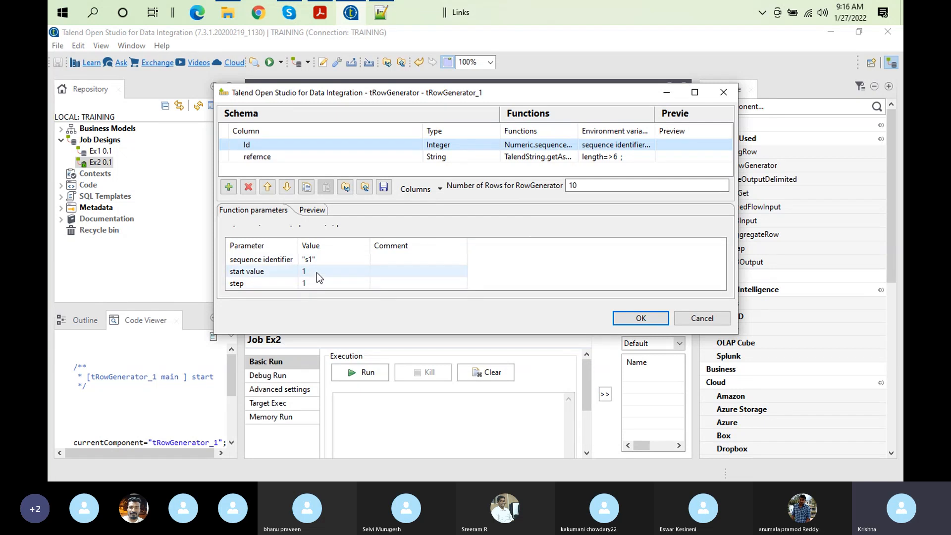
Step: Try a step value of 2 for the Id sequence, view it in the Expression Builder, and restore the step to 1
{"action": "left_click", "coordinate": [304, 281]}
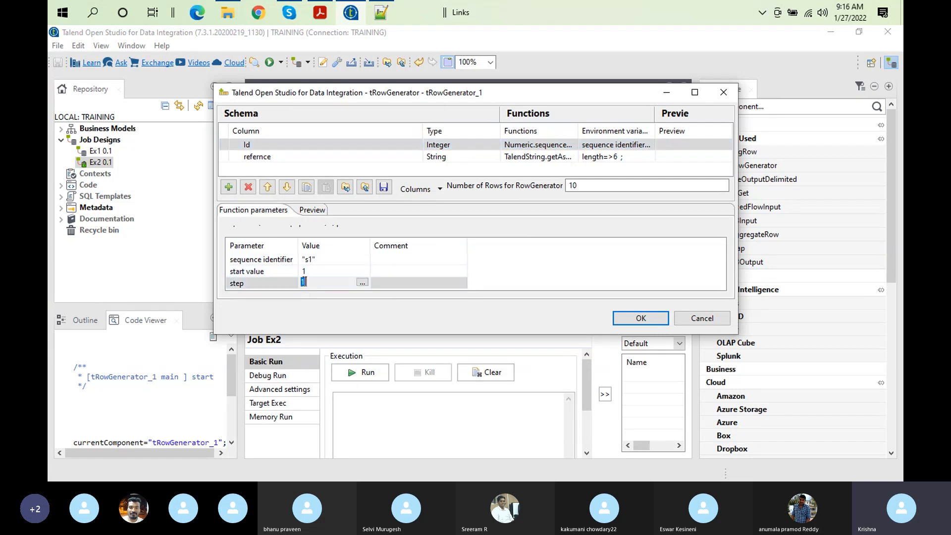
{"action": "type", "text": "2"}
{"action": "left_click", "coordinate": [361, 283]}
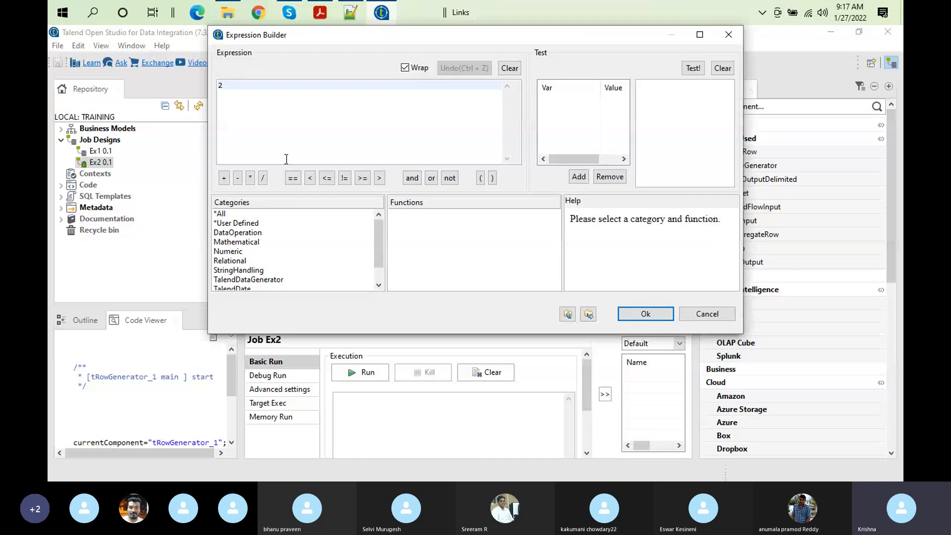
{"action": "left_click", "coordinate": [700, 311]}
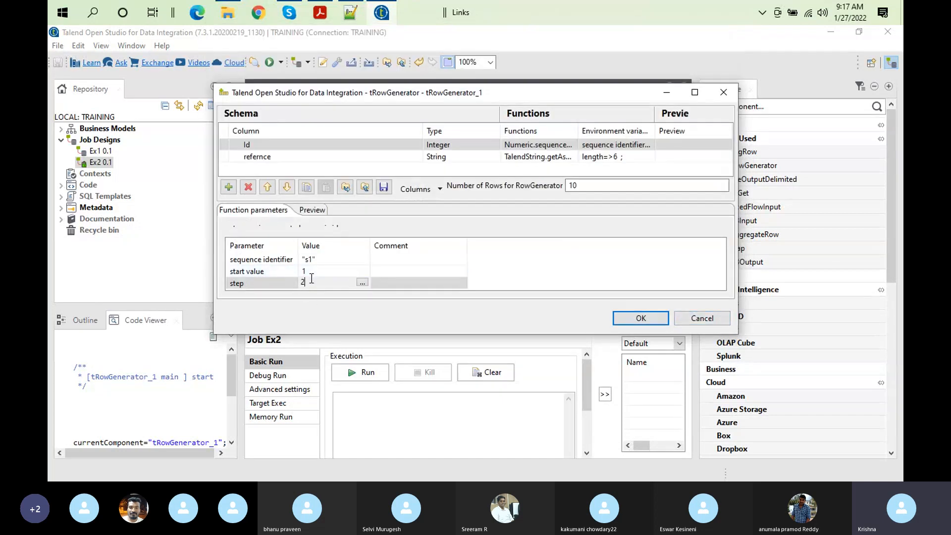
{"action": "key", "text": "BackSpace"}
{"action": "type", "text": "1"}
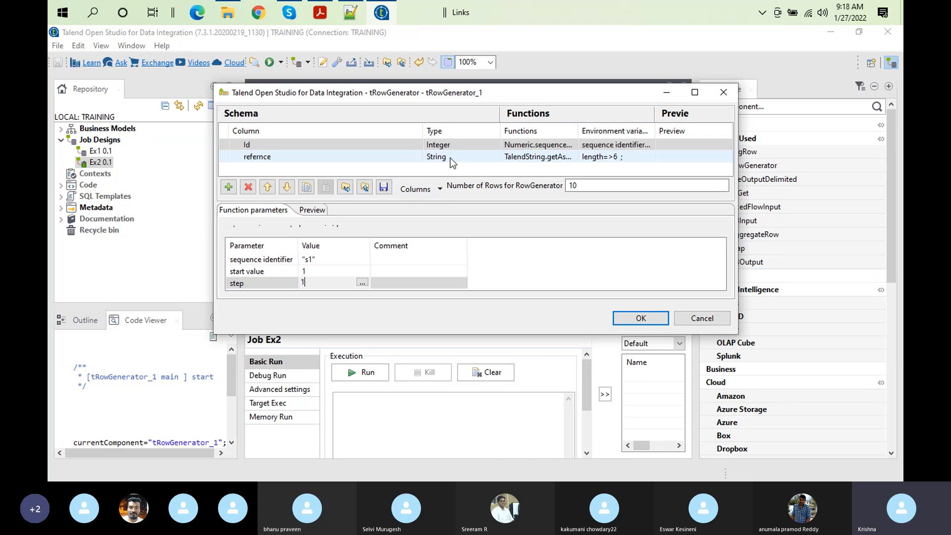
Step: Review the function parameters of the Id column's sequence and set its start value to 0
{"action": "left_click", "coordinate": [502, 145]}
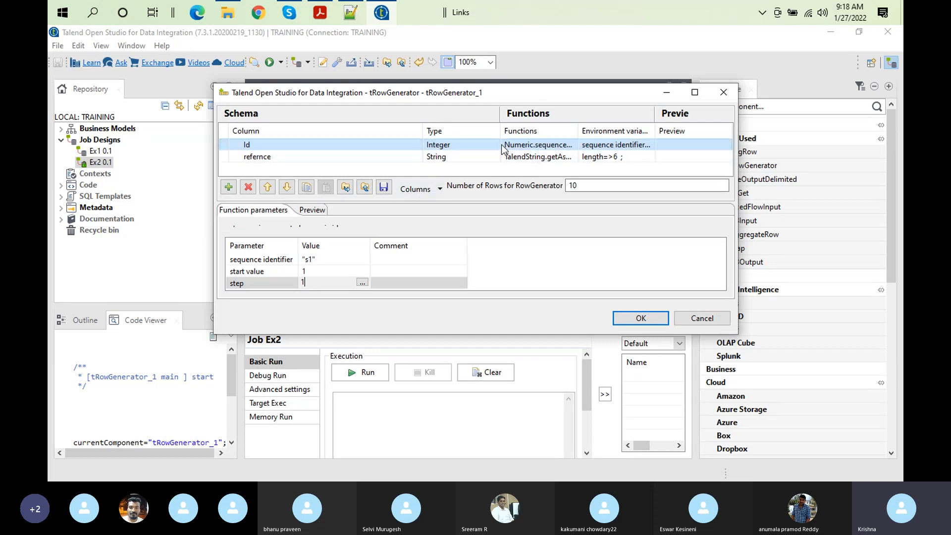
{"action": "left_click", "coordinate": [553, 145]}
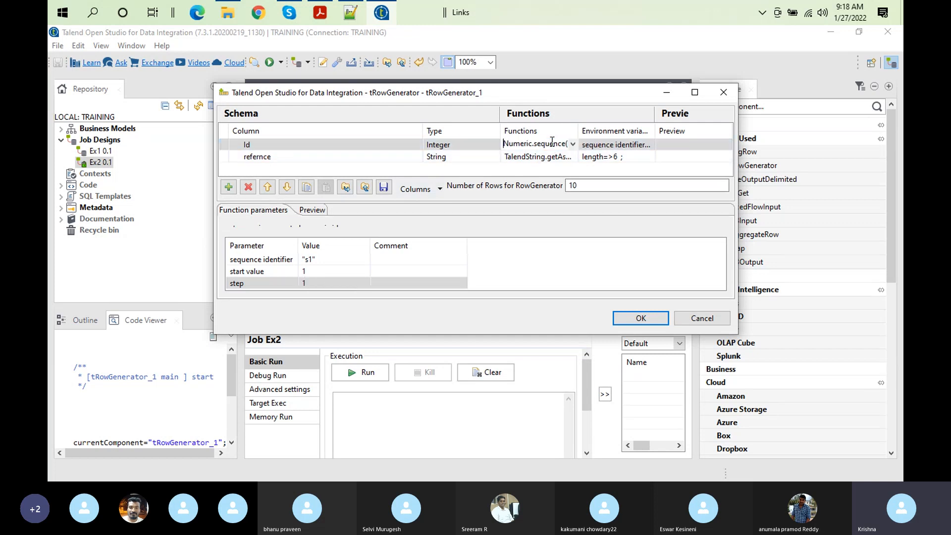
{"action": "left_click", "coordinate": [309, 282]}
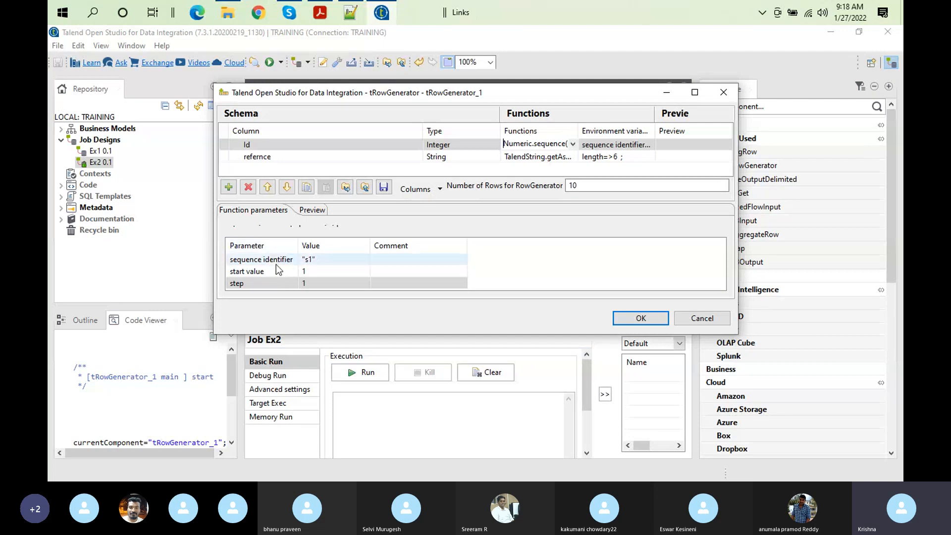
{"action": "left_click", "coordinate": [316, 258]}
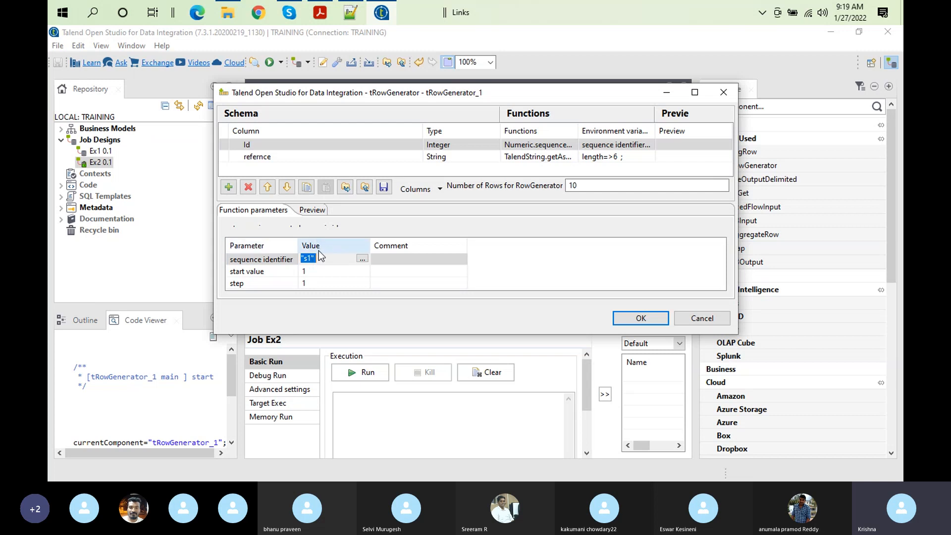
{"action": "left_click", "coordinate": [264, 272]}
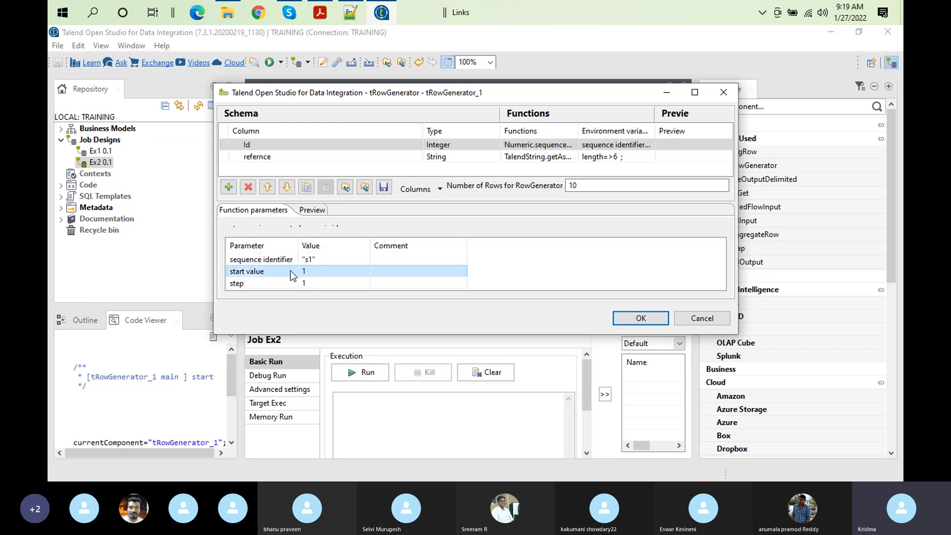
{"action": "left_click", "coordinate": [314, 271]}
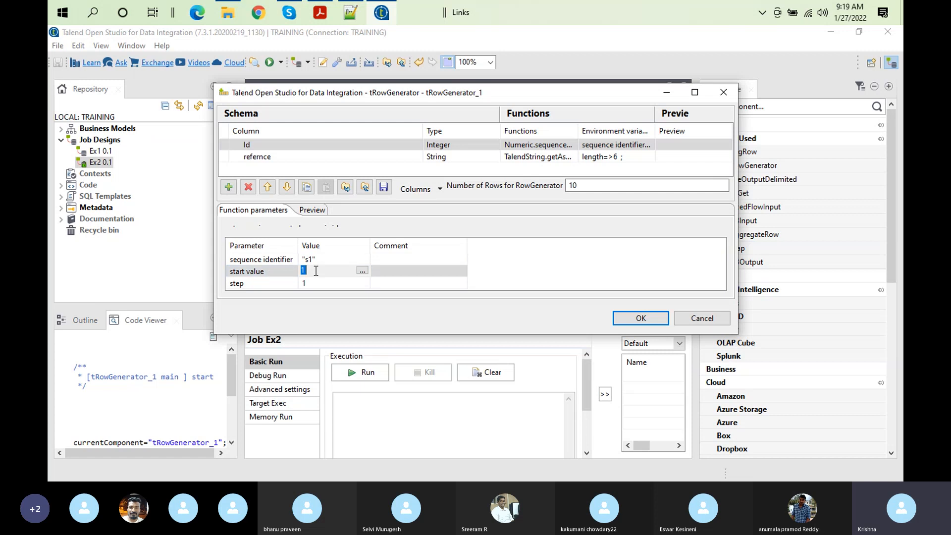
{"action": "left_click", "coordinate": [315, 271]}
{"action": "key", "text": "BackSpace"}
{"action": "type", "text": "0"}
{"action": "left_click", "coordinate": [323, 286]}
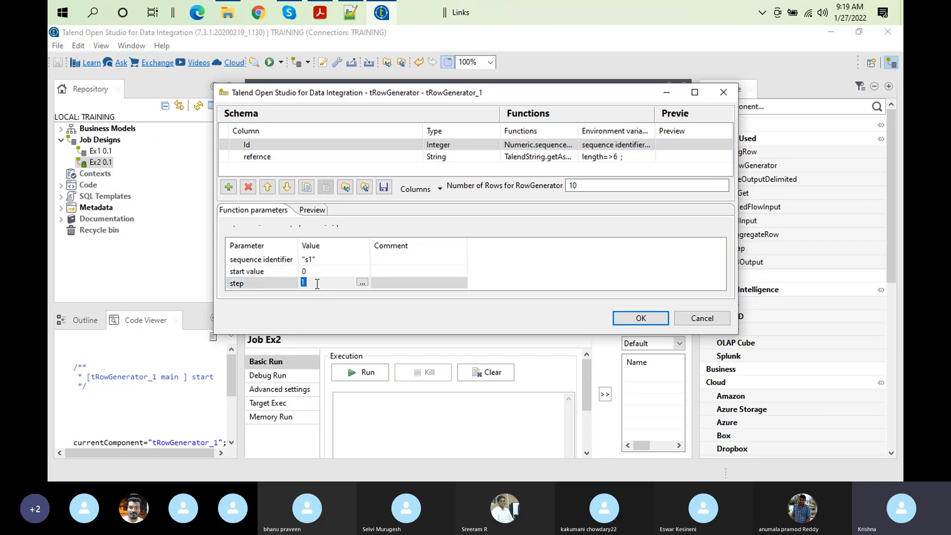
Step: Preview the generated data with 10 rows, preview it again with 100 rows and examine the rows through to the last one
{"action": "left_click", "coordinate": [316, 210]}
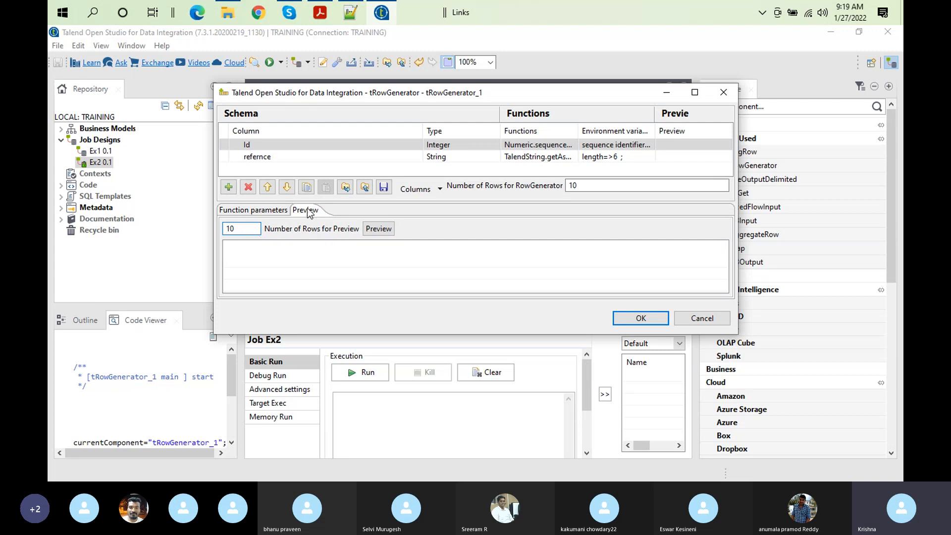
{"action": "left_click", "coordinate": [379, 229]}
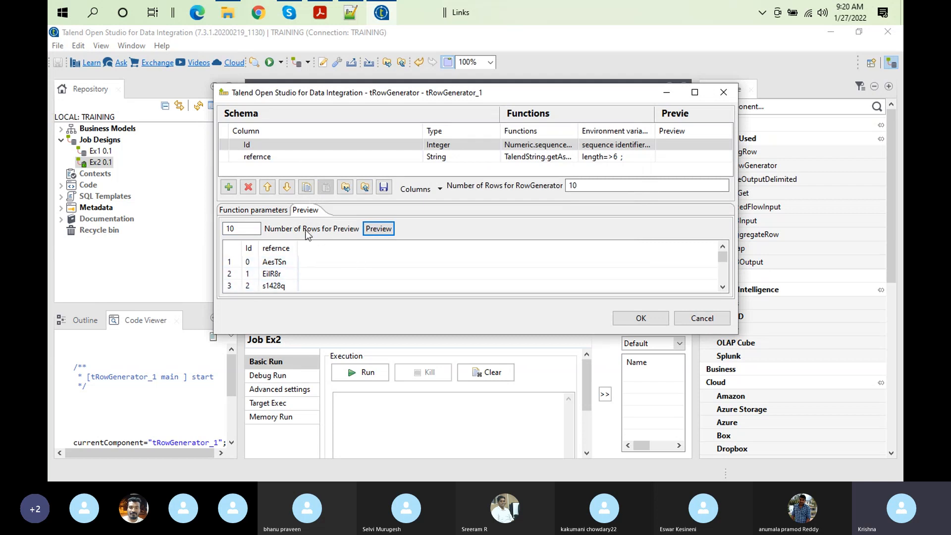
{"action": "left_click", "coordinate": [242, 229]}
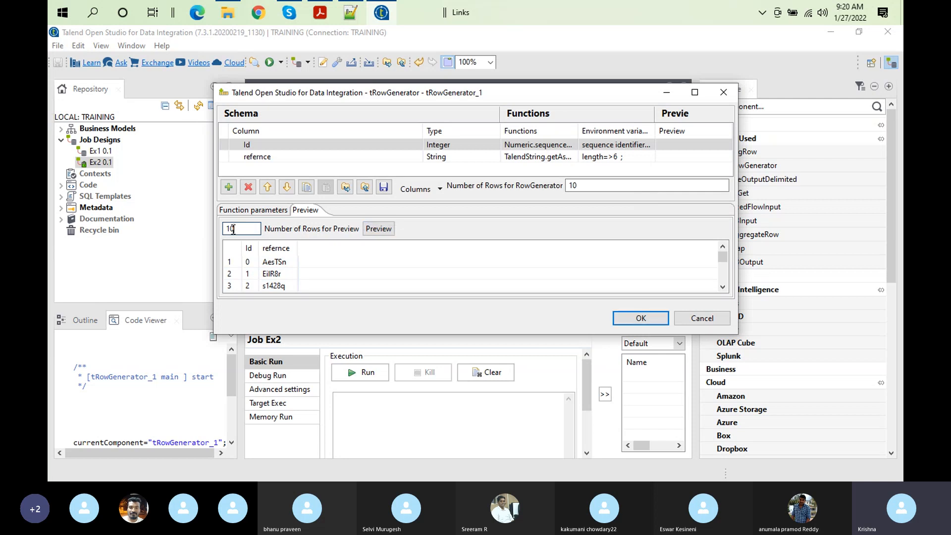
{"action": "type", "text": "0"}
{"action": "left_click", "coordinate": [612, 189]}
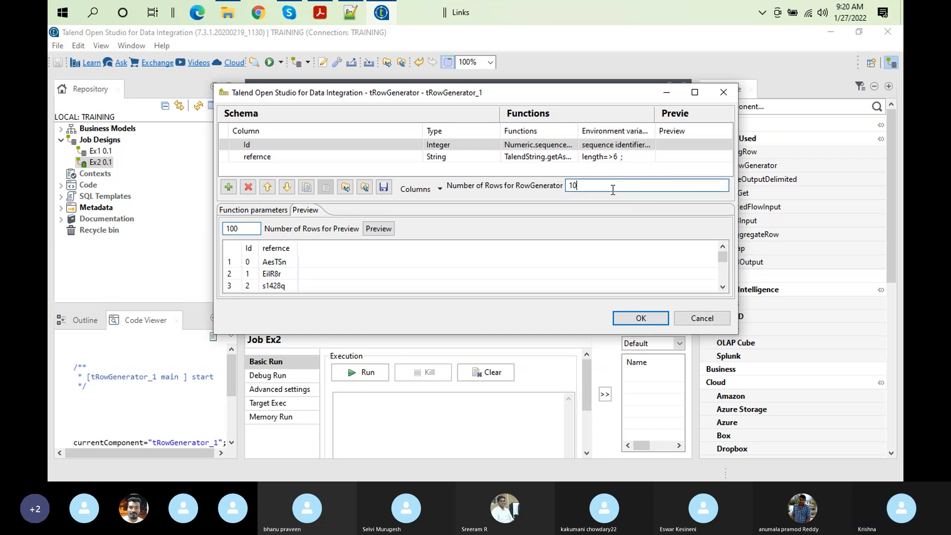
{"action": "left_click", "coordinate": [378, 227]}
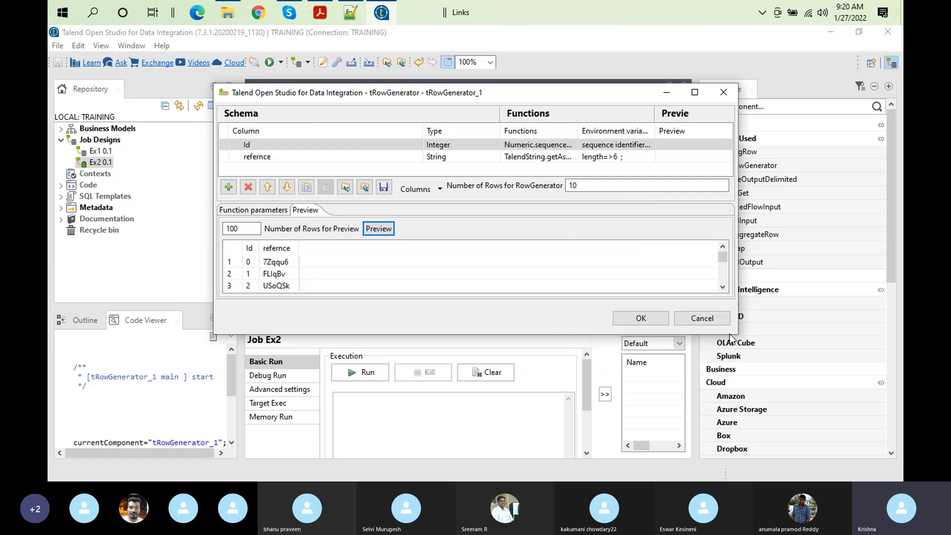
{"action": "left_click_drag", "start_coordinate": [738, 333], "coordinate": [679, 333]}
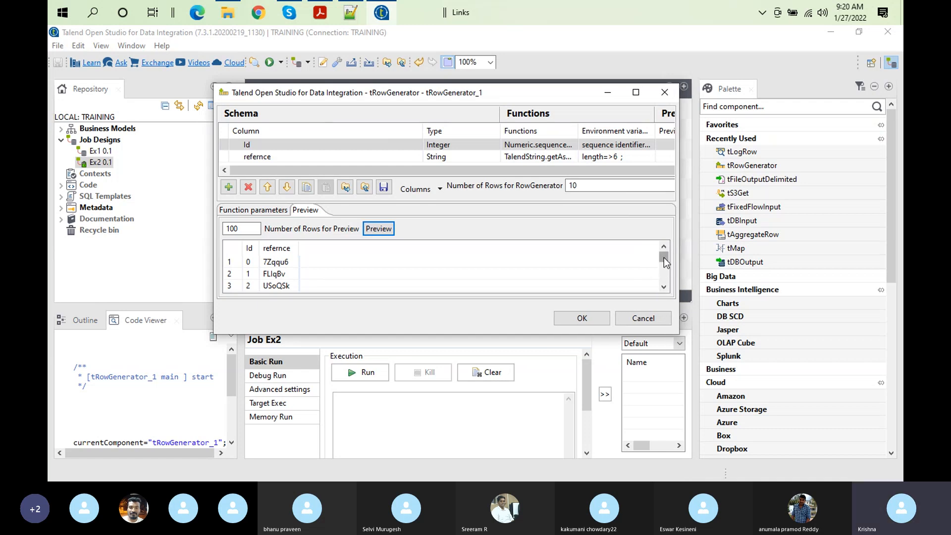
{"action": "left_click_drag", "start_coordinate": [664, 257], "coordinate": [665, 278]}
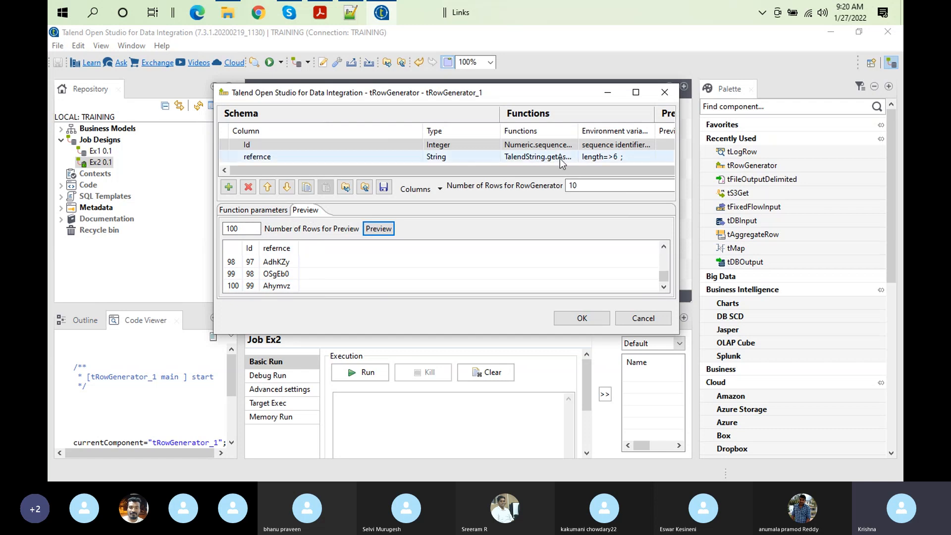
Step: Set the number of rows for the row generator to 100 and maximize the settings window
{"action": "left_click", "coordinate": [594, 184]}
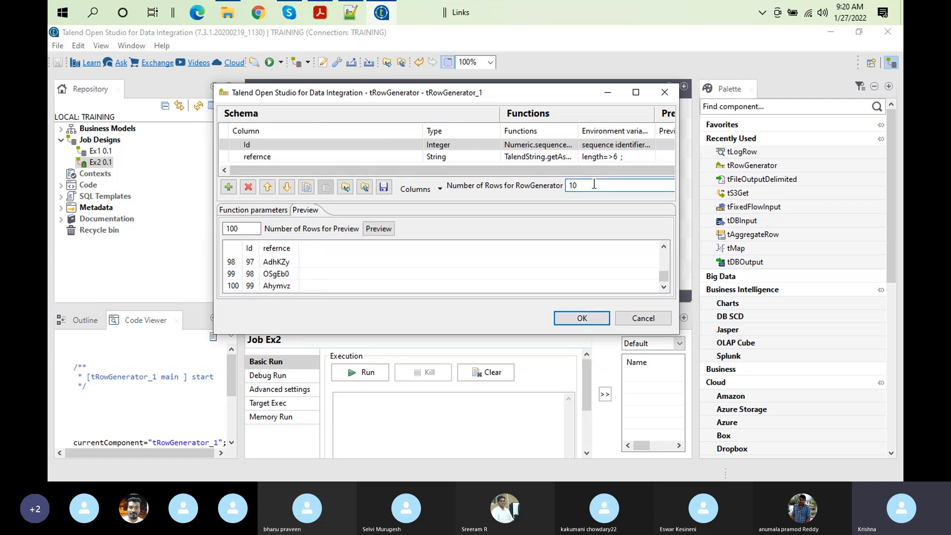
{"action": "type", "text": "0"}
{"action": "left_click", "coordinate": [636, 93]}
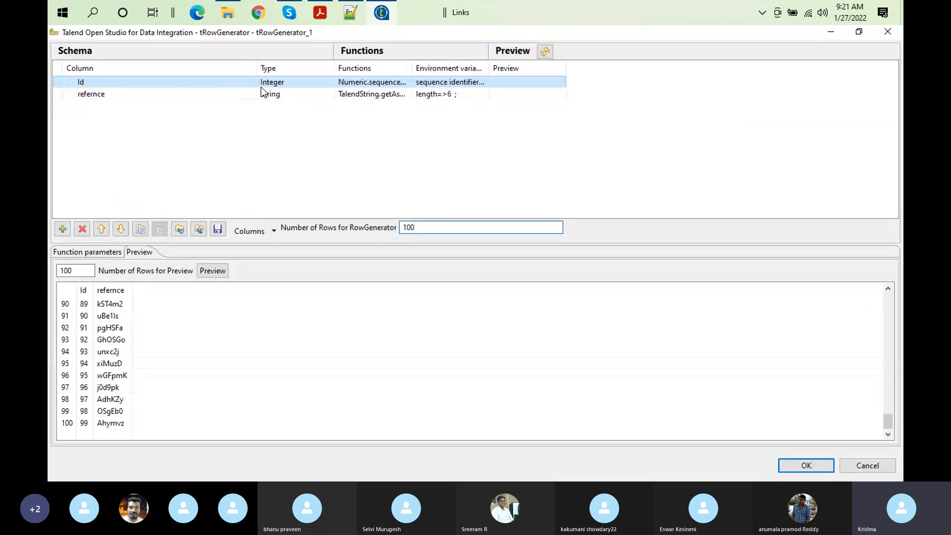
{"action": "left_click", "coordinate": [394, 83]}
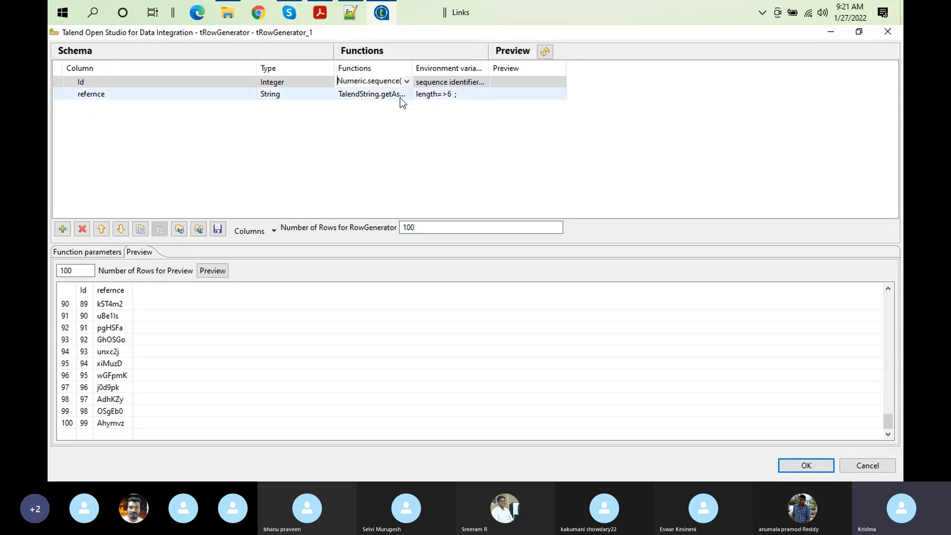
Step: Add a new column to the schema, place it after refernce and name it PDate
{"action": "left_click", "coordinate": [62, 229]}
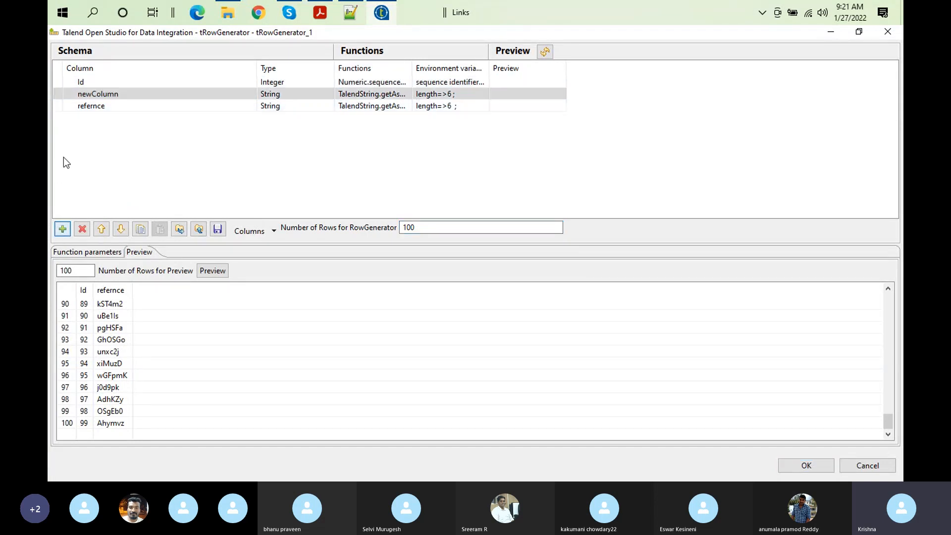
{"action": "left_click", "coordinate": [120, 229]}
{"action": "left_click", "coordinate": [103, 106]}
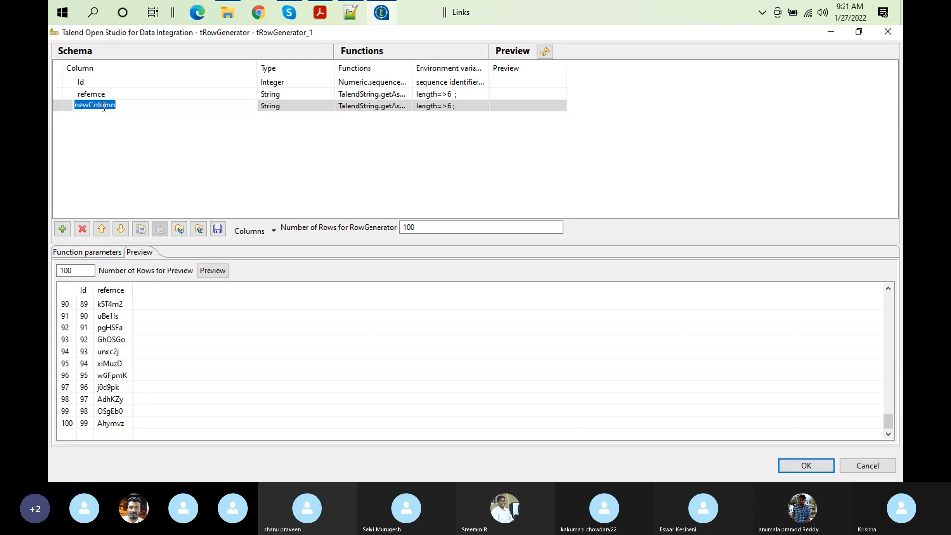
{"action": "type", "text": "PDate"}
{"action": "left_click", "coordinate": [172, 154]}
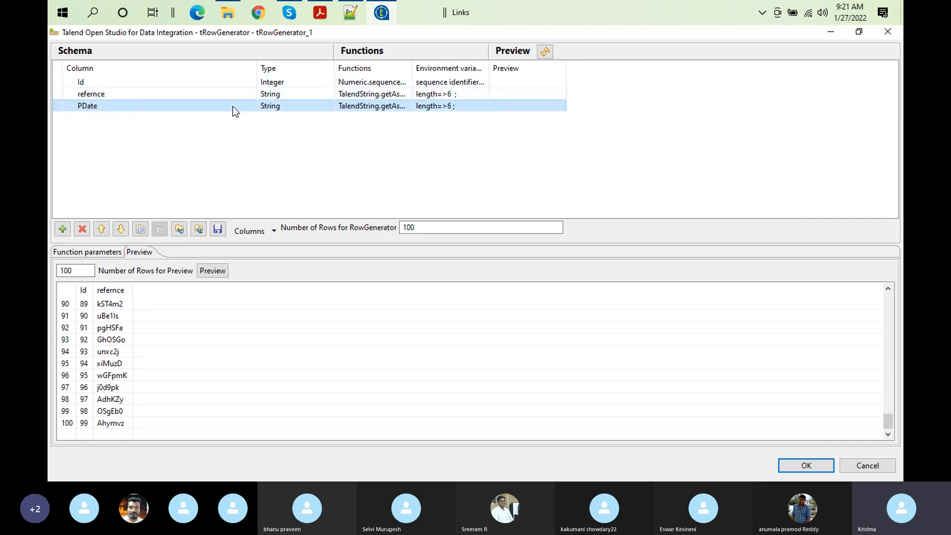
Step: Change the data type of the PDate column to Date
{"action": "left_click", "coordinate": [291, 109]}
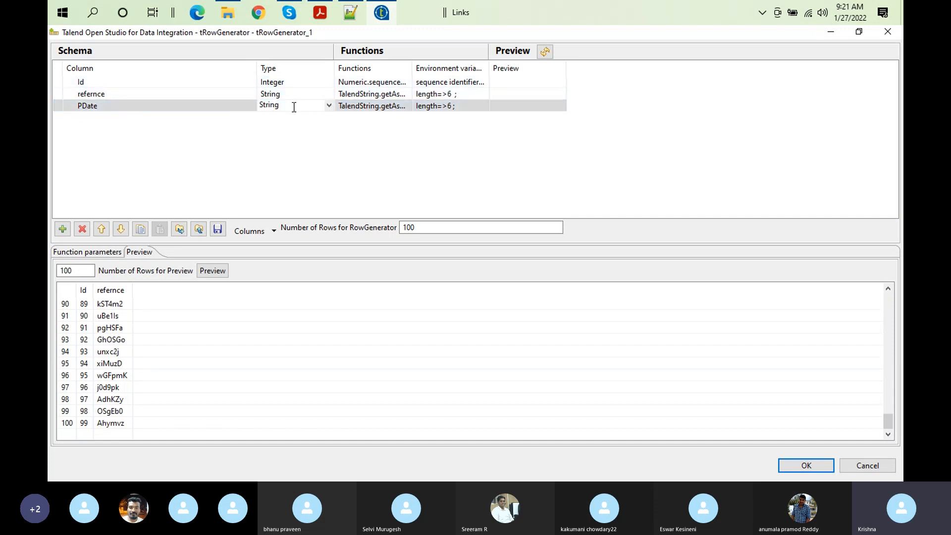
{"action": "left_click", "coordinate": [329, 105]}
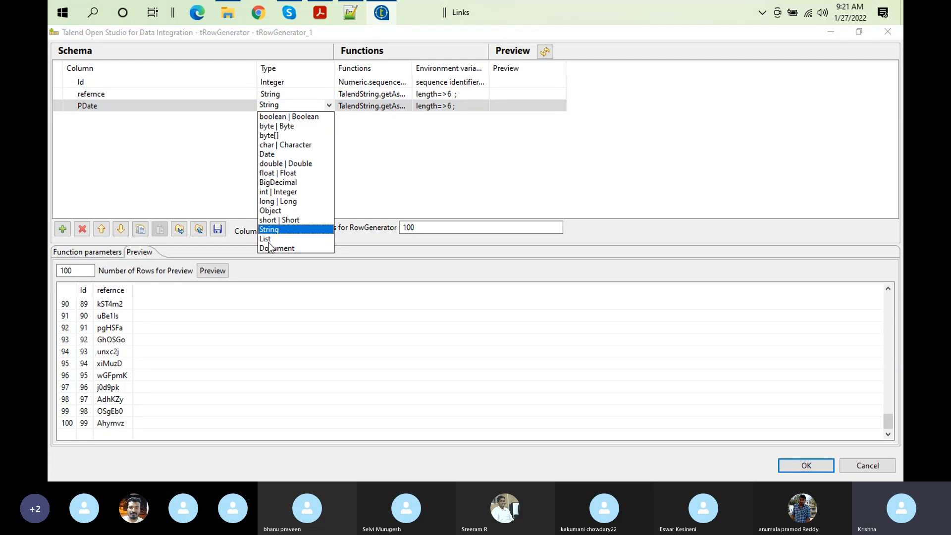
{"action": "left_click", "coordinate": [276, 155]}
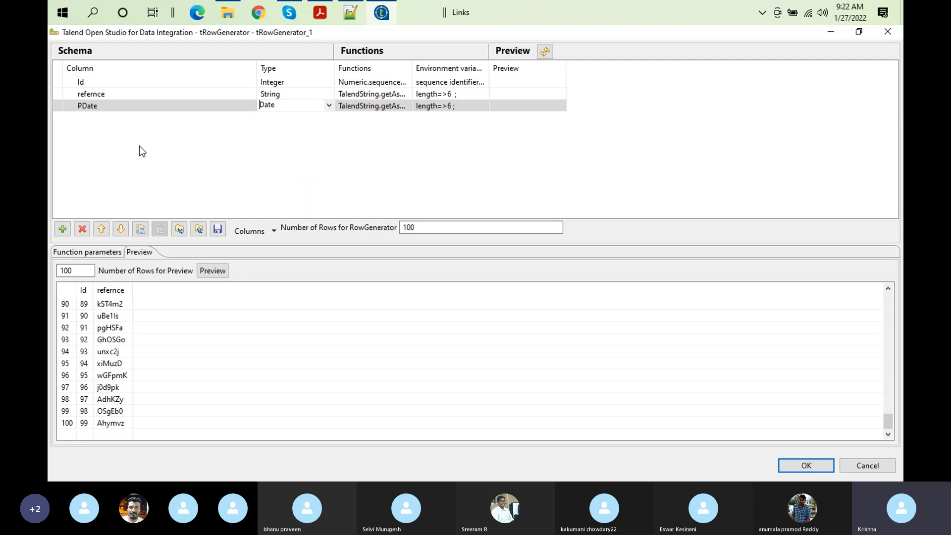
Step: Review the TalendDate functions available for the PDate column
{"action": "left_click", "coordinate": [355, 106]}
{"action": "left_click", "coordinate": [383, 108]}
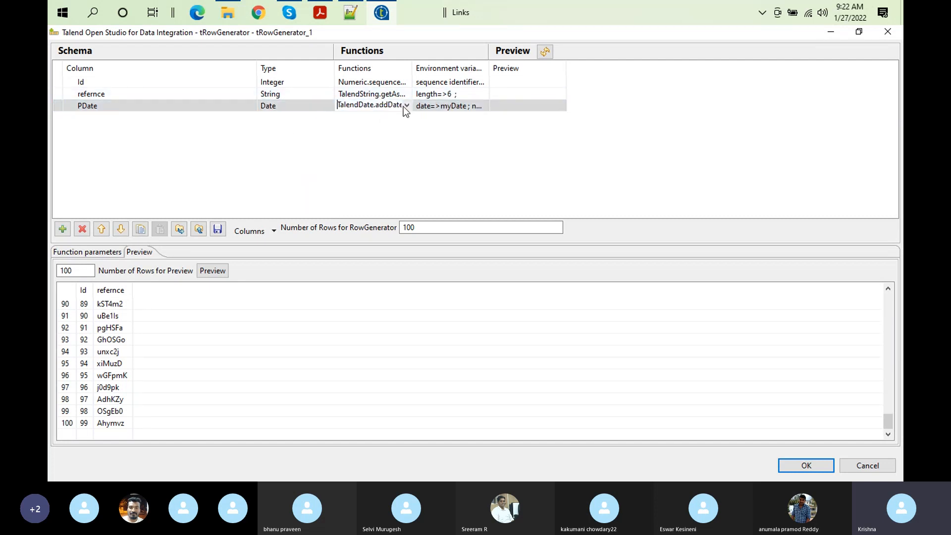
{"action": "left_click", "coordinate": [406, 106]}
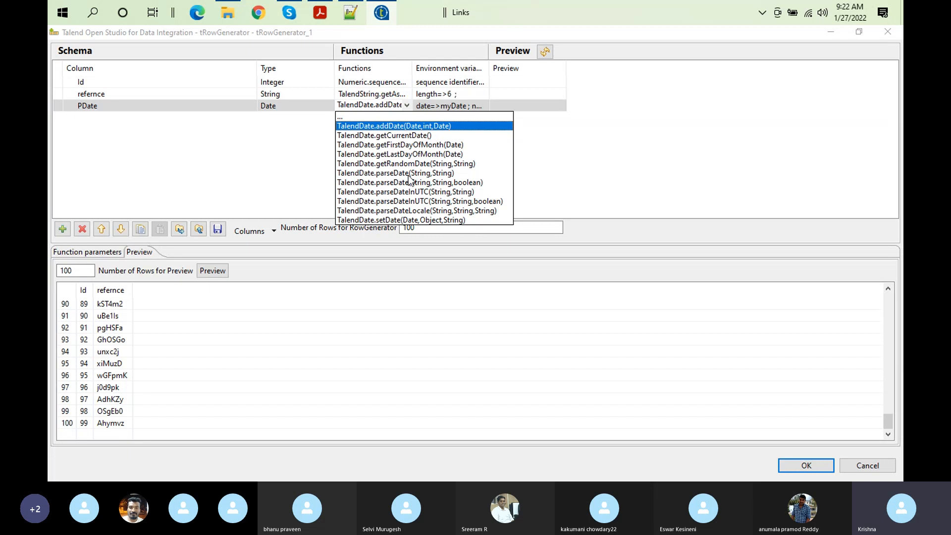
Step: Switch to Notepad++ and write the date format example "12/12/2021->12-12-2021" in a new document
{"action": "left_click", "coordinate": [350, 12]}
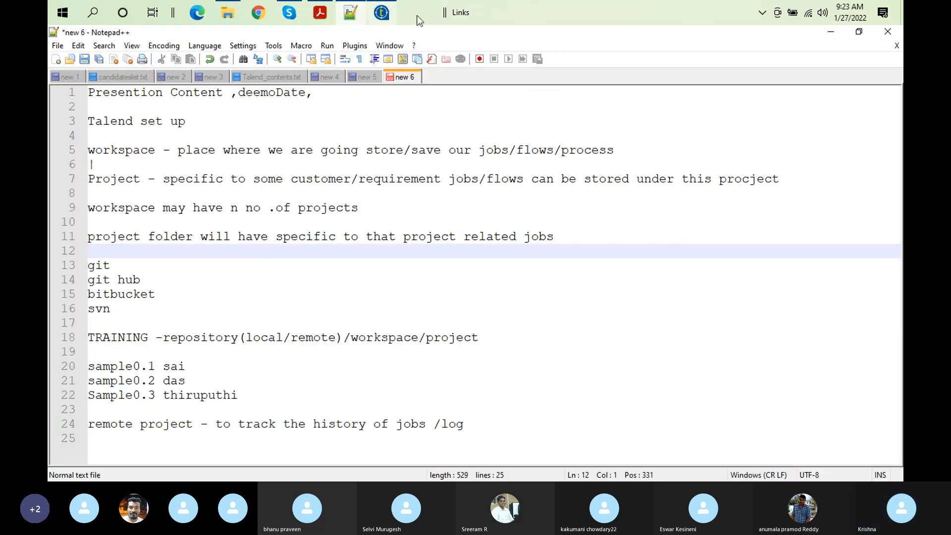
{"action": "double_click", "coordinate": [451, 76]}
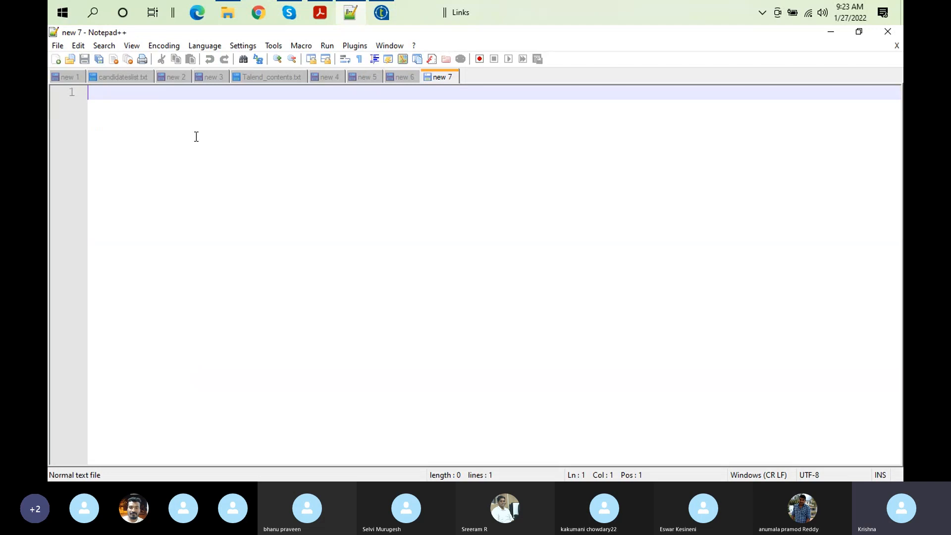
{"action": "type", "text": "12/"}
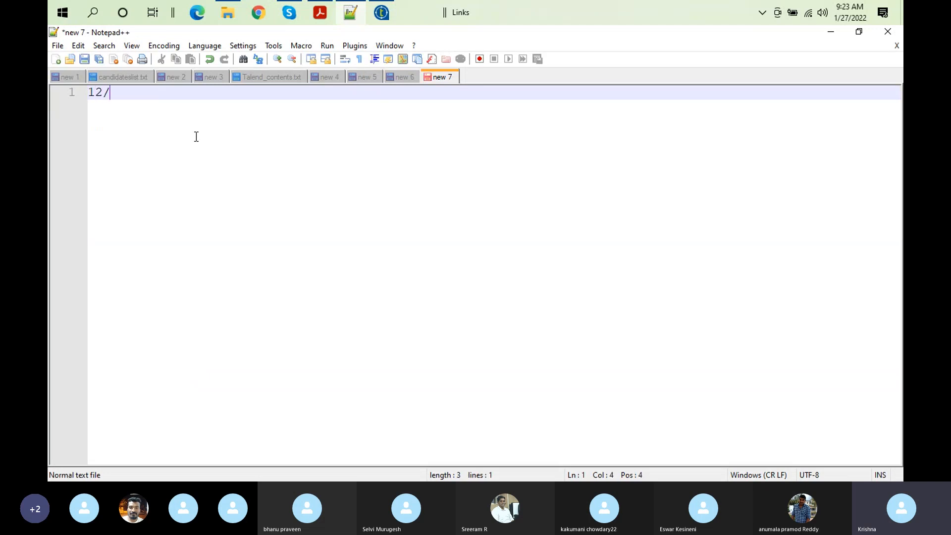
{"action": "type", "text": "12"}
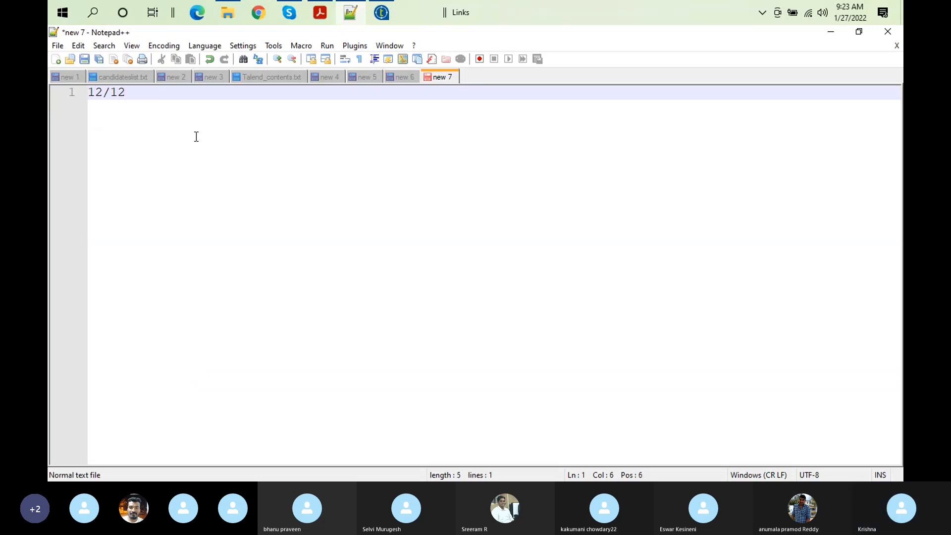
{"action": "type", "text": "/20"}
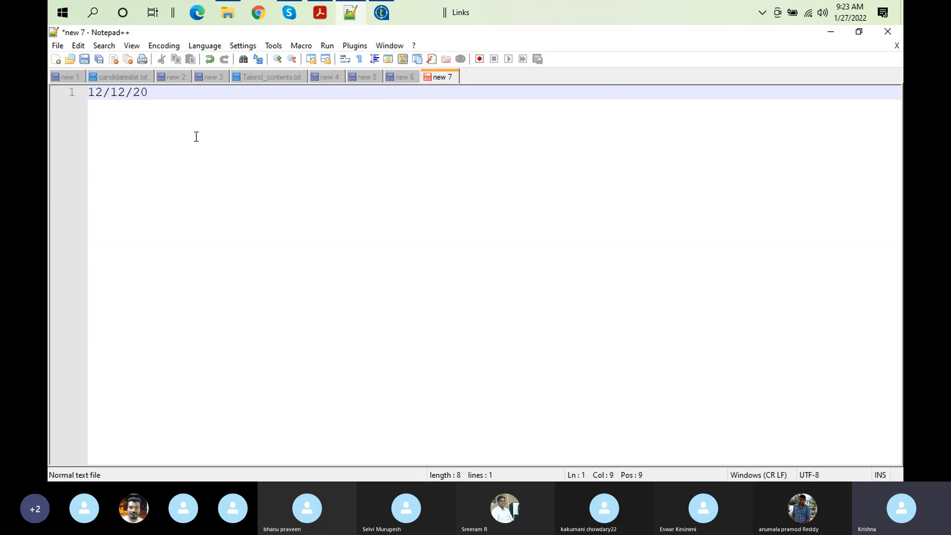
{"action": "type", "text": "21->"}
{"action": "type", "text": "12-"}
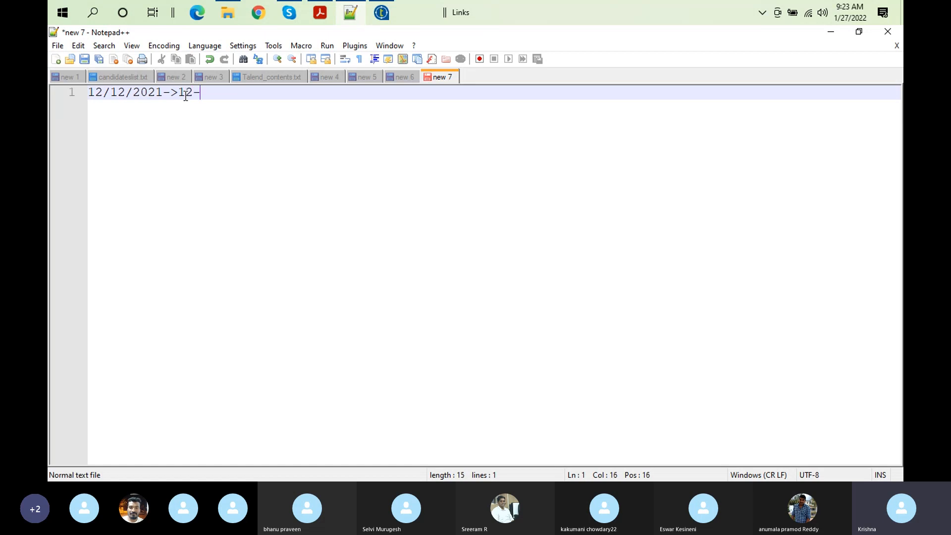
{"action": "type", "text": "12-2021"}
Step: Switch to Talend and set the PDate column's function to TalendDate.getRandomDate(String,String)
{"action": "left_click", "coordinate": [382, 12]}
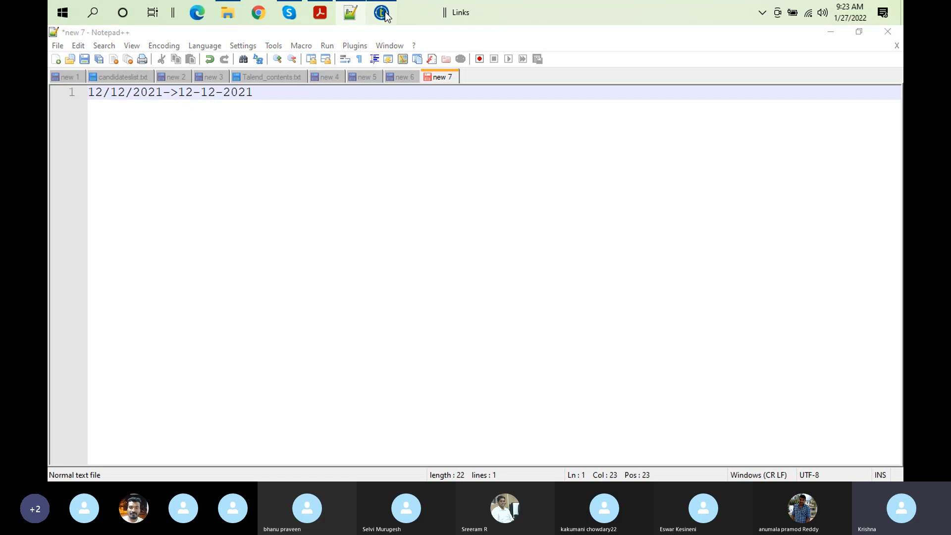
{"action": "left_click", "coordinate": [407, 105]}
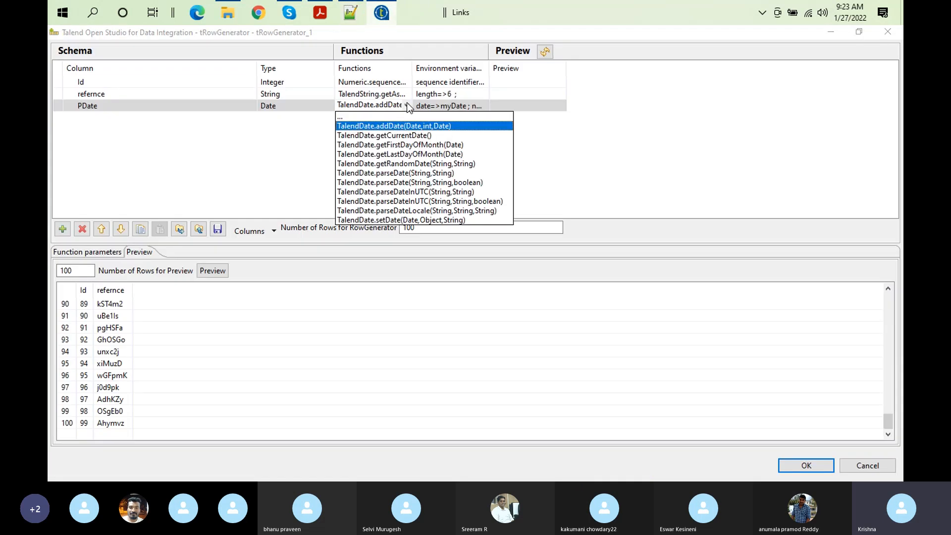
{"action": "left_click", "coordinate": [426, 164]}
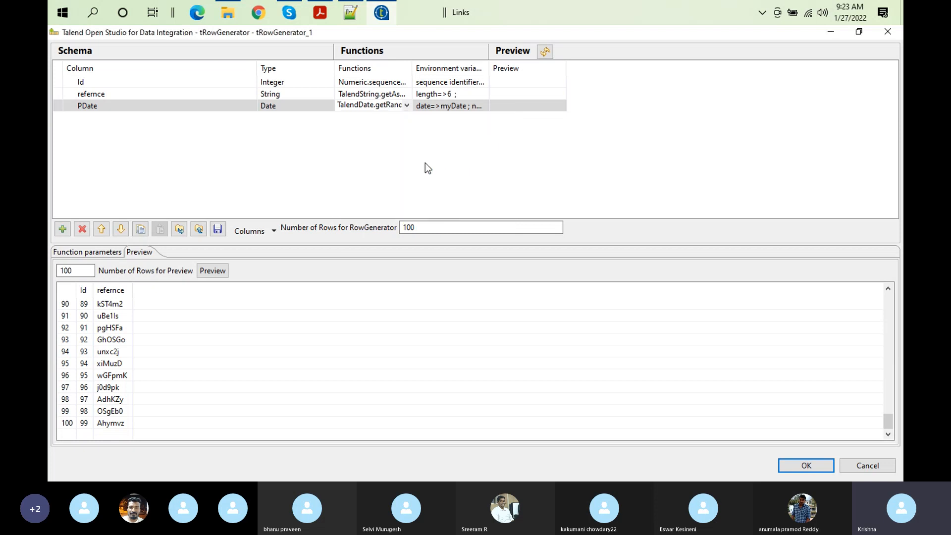
Step: Examine each TalendDate function offered for PDate, from addDate to setDate, and check the date format example in Notepad++
{"action": "left_click", "coordinate": [407, 106]}
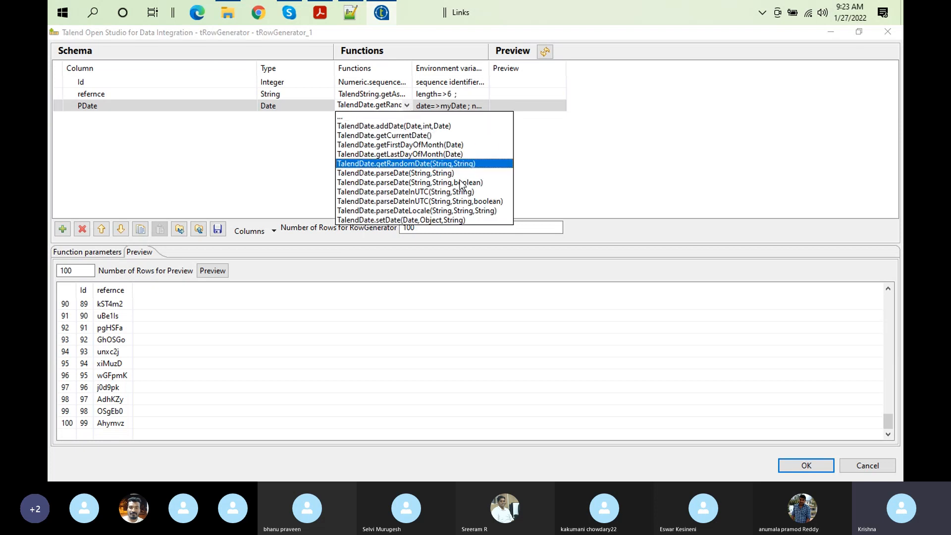
{"action": "key", "text": "Down"}
{"action": "key", "text": "Down"}
{"action": "key", "text": "Down"}
{"action": "key", "text": "Down"}
{"action": "key", "text": "Down"}
{"action": "key", "text": "Down"}
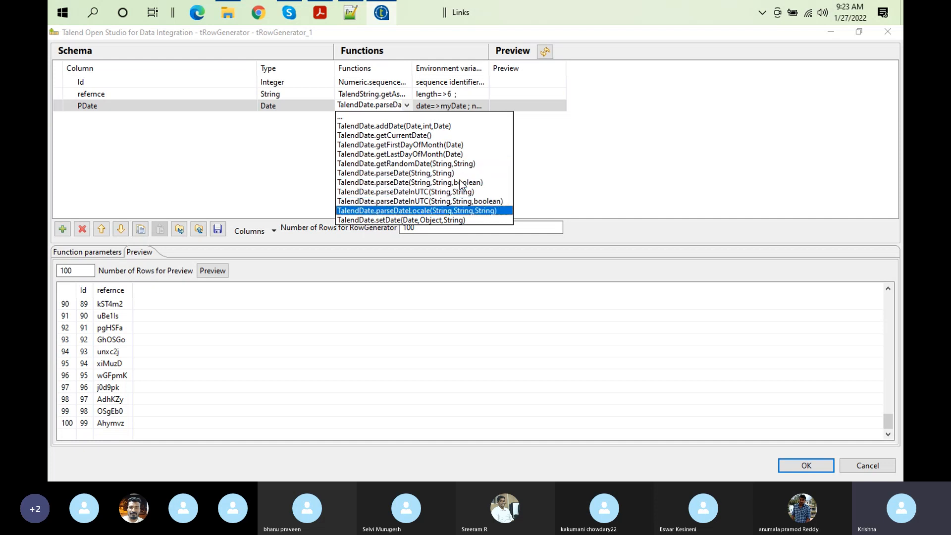
{"action": "key", "text": "Up"}
{"action": "key", "text": "Up"}
{"action": "key", "text": "Up"}
{"action": "key", "text": "Up"}
{"action": "key", "text": "Up"}
{"action": "key", "text": "Up"}
{"action": "key", "text": "Up"}
{"action": "key", "text": "Up"}
{"action": "key", "text": "Up"}
{"action": "key", "text": "Up"}
{"action": "key", "text": "Up"}
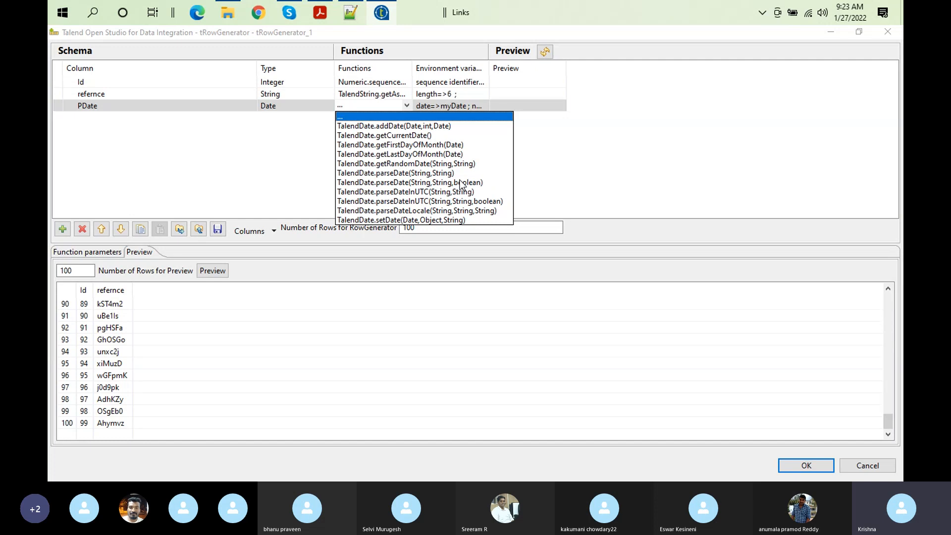
{"action": "key", "text": "Down"}
{"action": "key", "text": "Down"}
{"action": "key", "text": "Down"}
{"action": "key", "text": "Down"}
{"action": "key", "text": "Down"}
{"action": "key", "text": "Down"}
{"action": "key", "text": "Down"}
{"action": "key", "text": "Down"}
{"action": "key", "text": "Down"}
{"action": "key", "text": "Down"}
{"action": "key", "text": "Down"}
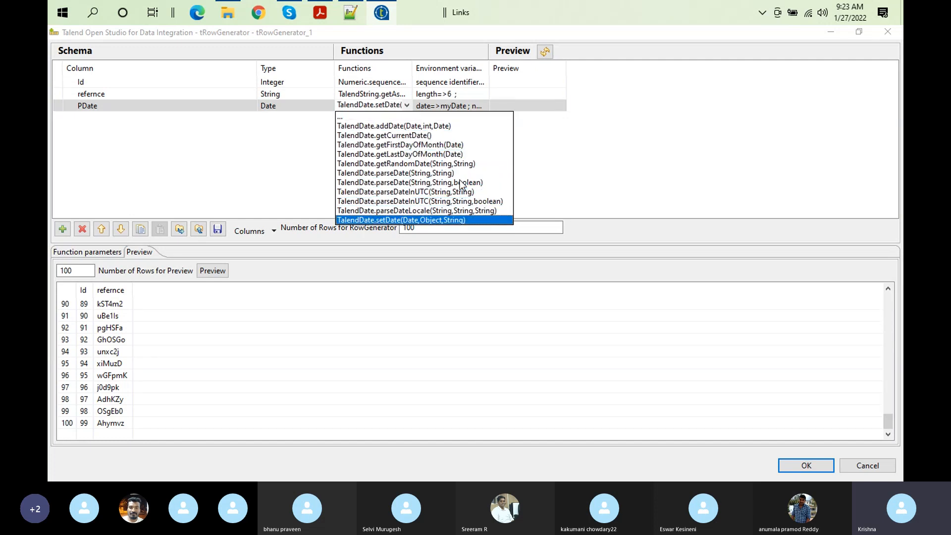
{"action": "left_click", "coordinate": [350, 12]}
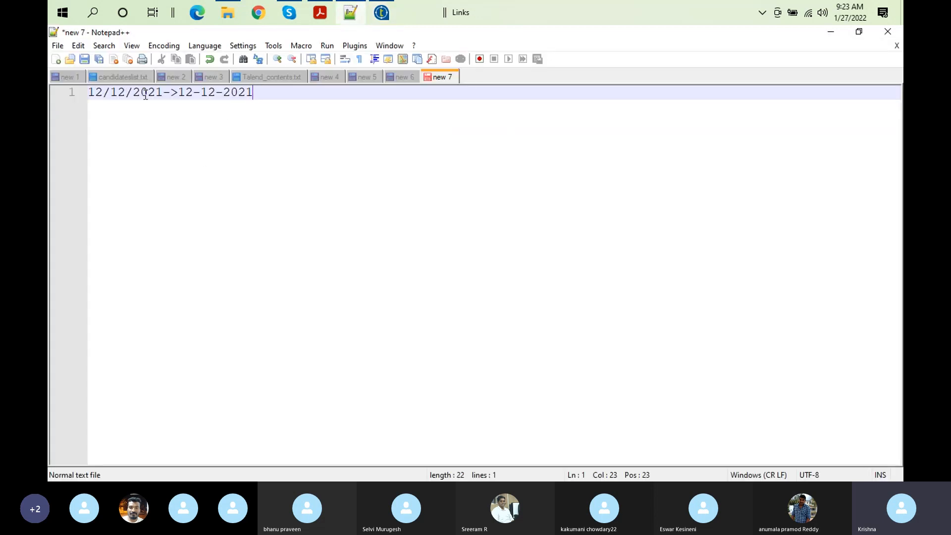
{"action": "left_click", "coordinate": [384, 14]}
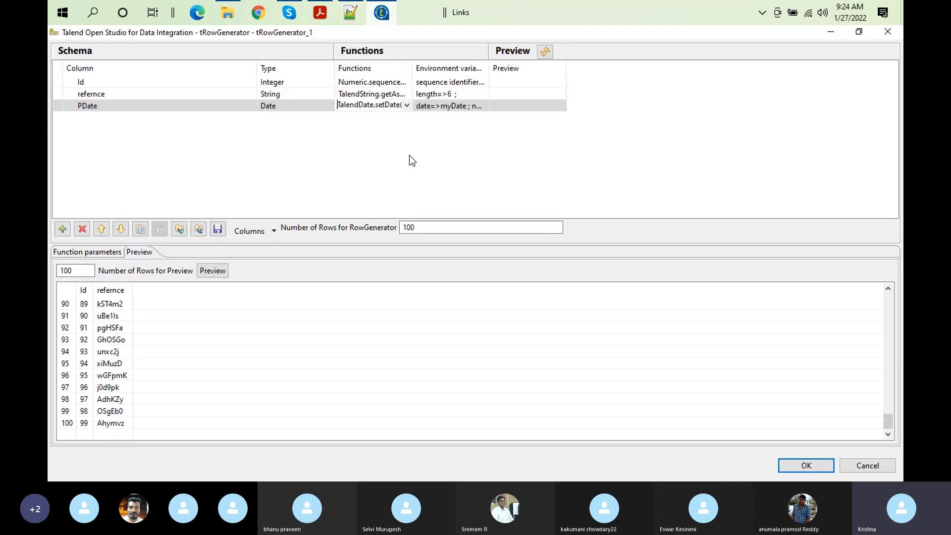
Step: Set the PDate column's function to TalendDate.getCurrentDate() and generate a preview of 100 rows
{"action": "left_click", "coordinate": [406, 106]}
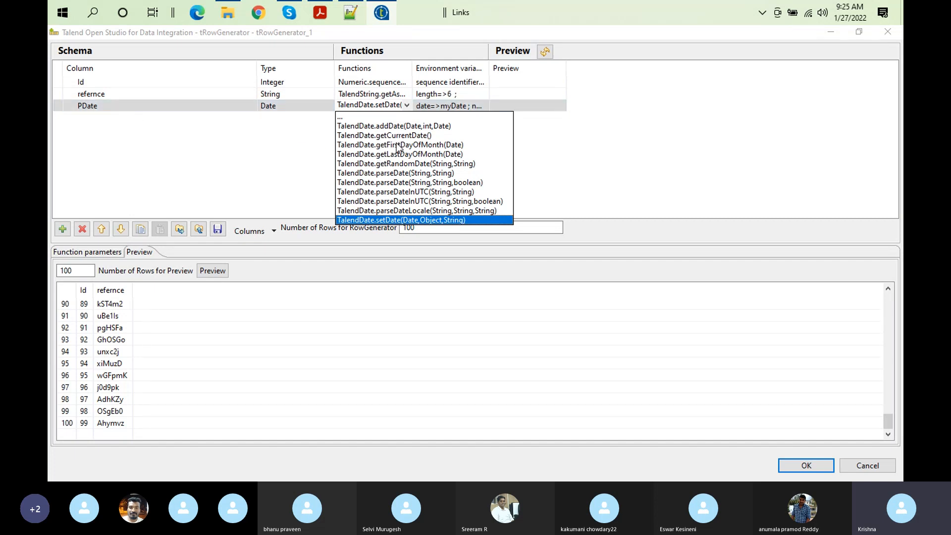
{"action": "left_click", "coordinate": [424, 136]}
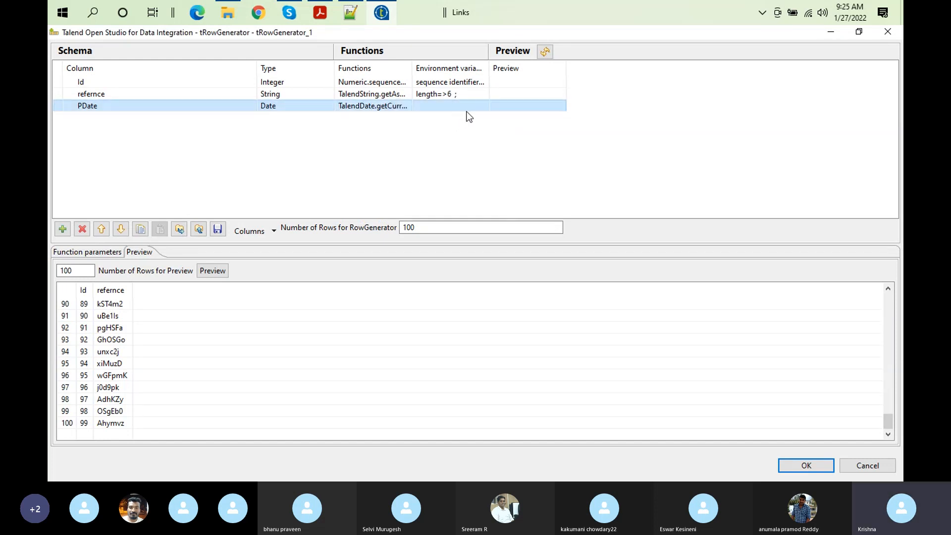
{"action": "left_click", "coordinate": [112, 252]}
{"action": "left_click", "coordinate": [139, 253]}
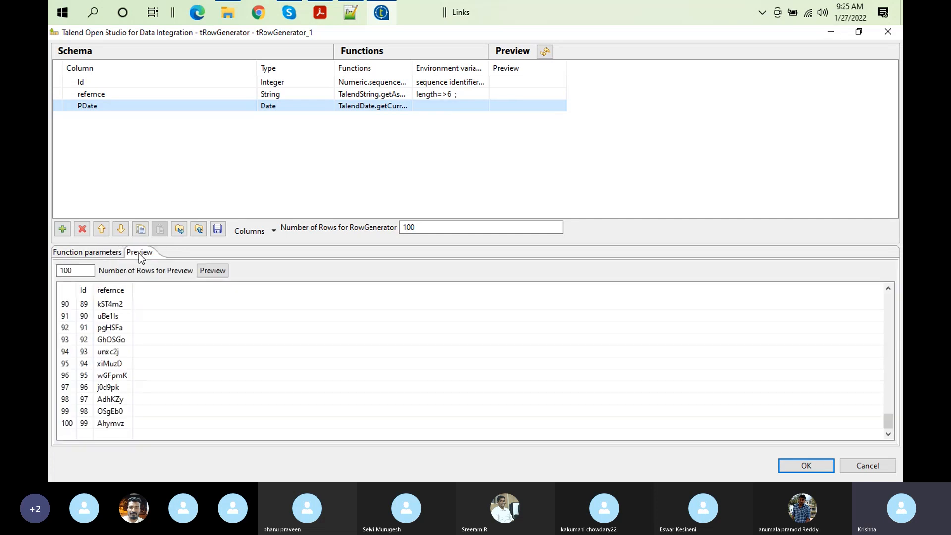
{"action": "left_click", "coordinate": [225, 270]}
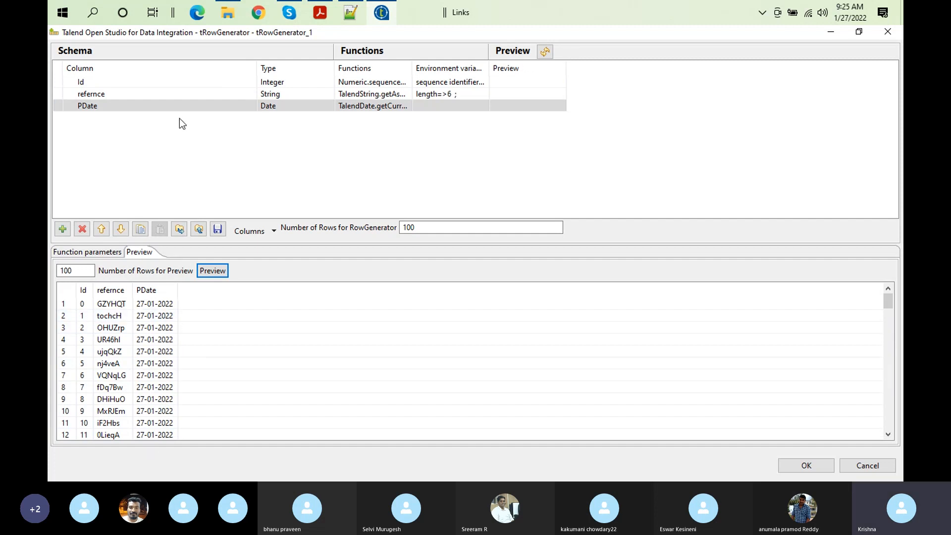
Step: Add a new column below PDate in the schema and name it City
{"action": "left_click", "coordinate": [66, 230]}
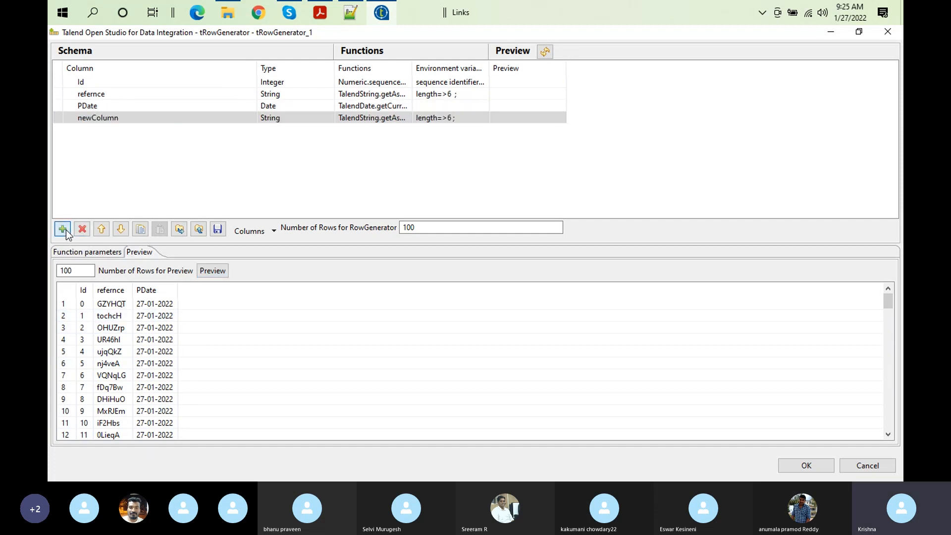
{"action": "left_click", "coordinate": [128, 122]}
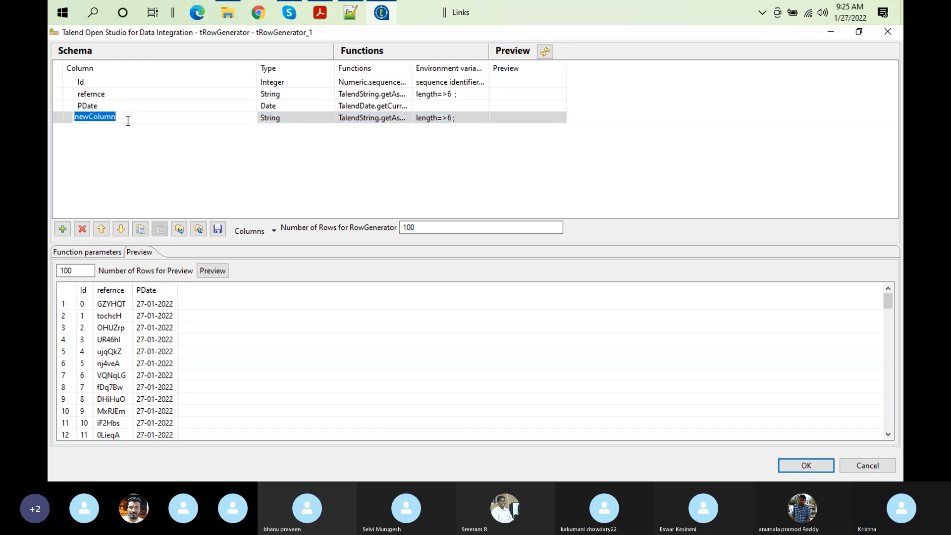
{"action": "type", "text": "City"}
Step: Set the City column's function to the custom expression option "..."
{"action": "left_click", "coordinate": [388, 117]}
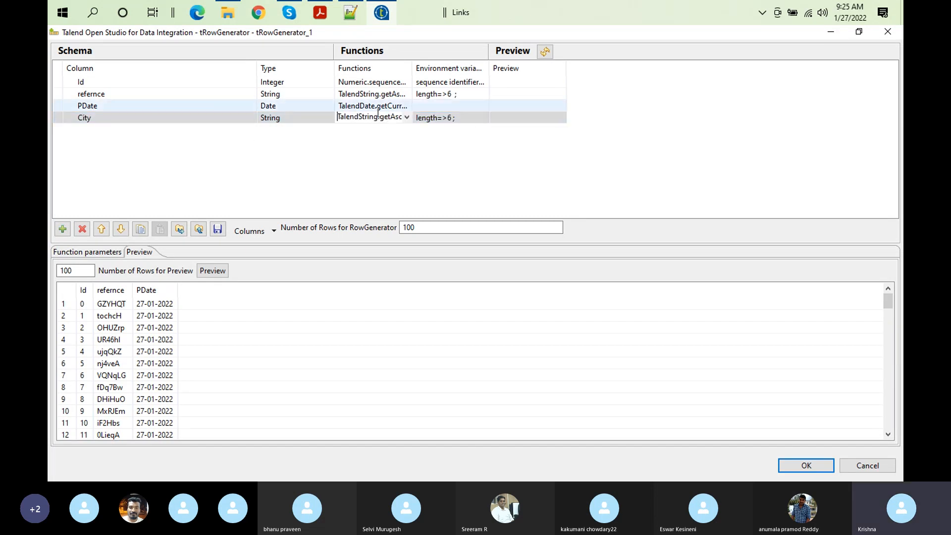
{"action": "left_click", "coordinate": [406, 118]}
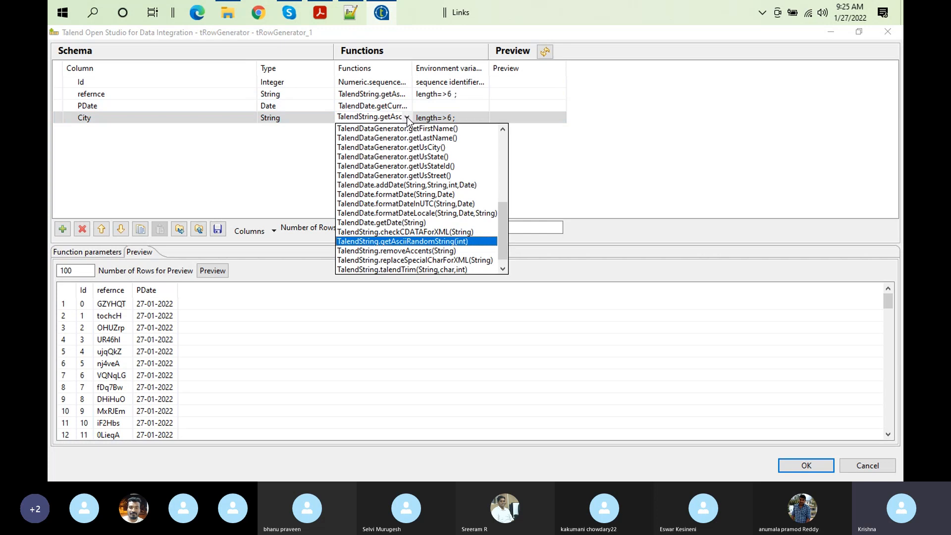
{"action": "left_click_drag", "start_coordinate": [501, 239], "coordinate": [500, 146]}
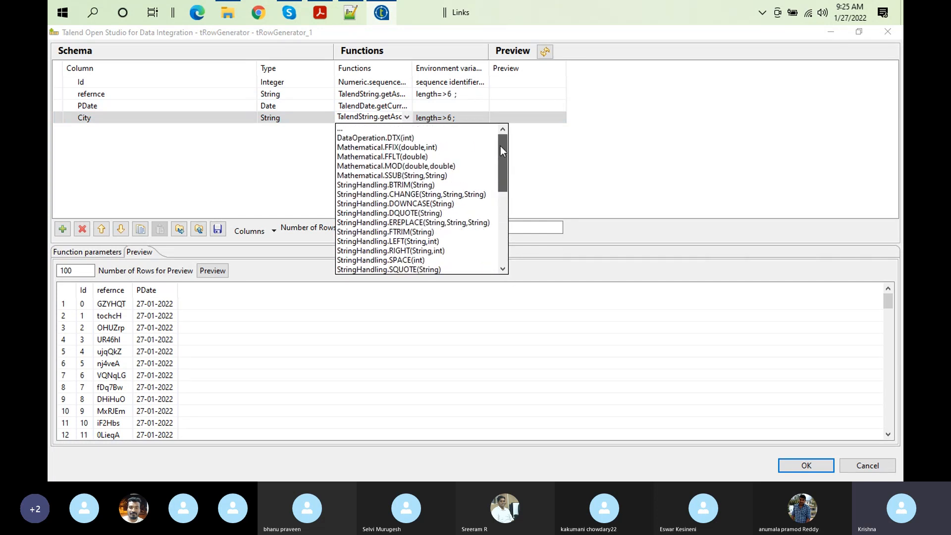
{"action": "left_click", "coordinate": [384, 128]}
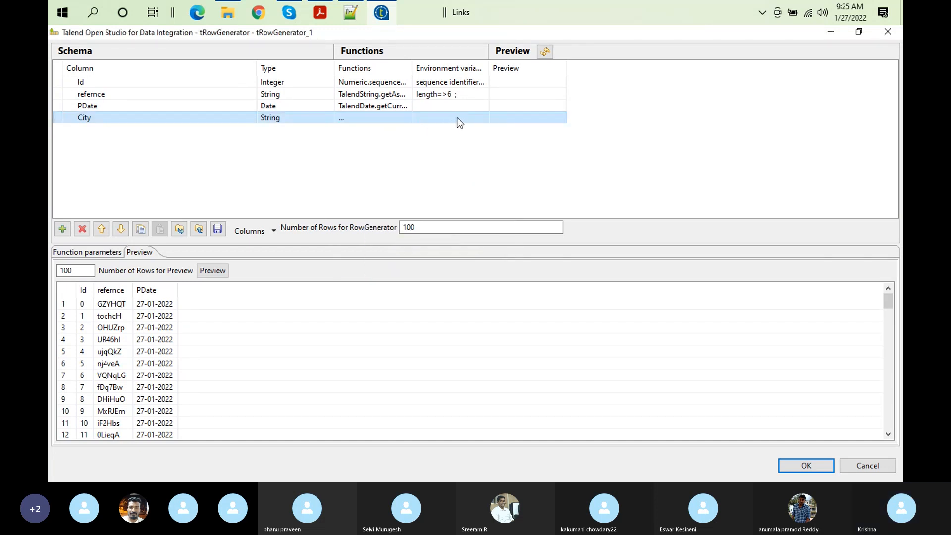
Step: Set the City column's custom parameter to the expression "Hyderbad","Kandukuru","Ongole","ViJayawada" using the Expression Builder
{"action": "left_click", "coordinate": [114, 254]}
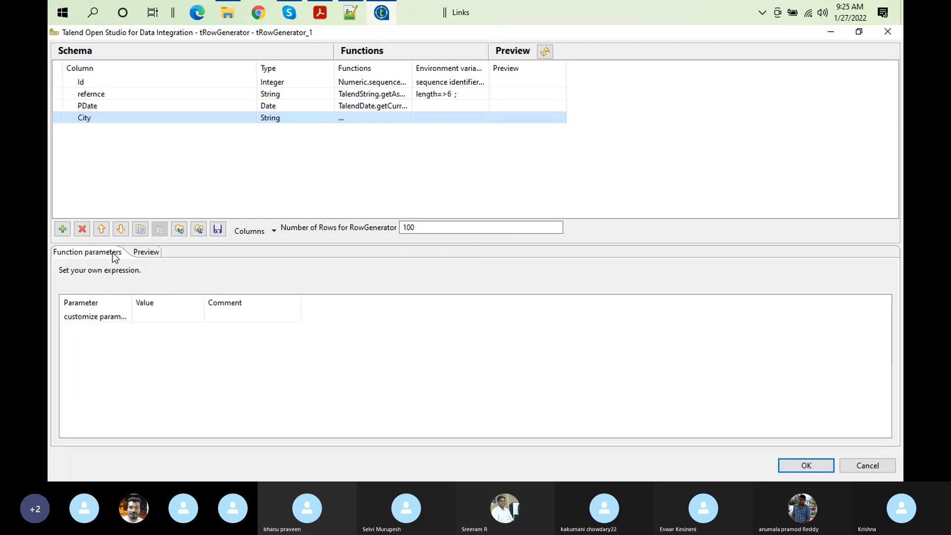
{"action": "left_click", "coordinate": [186, 315]}
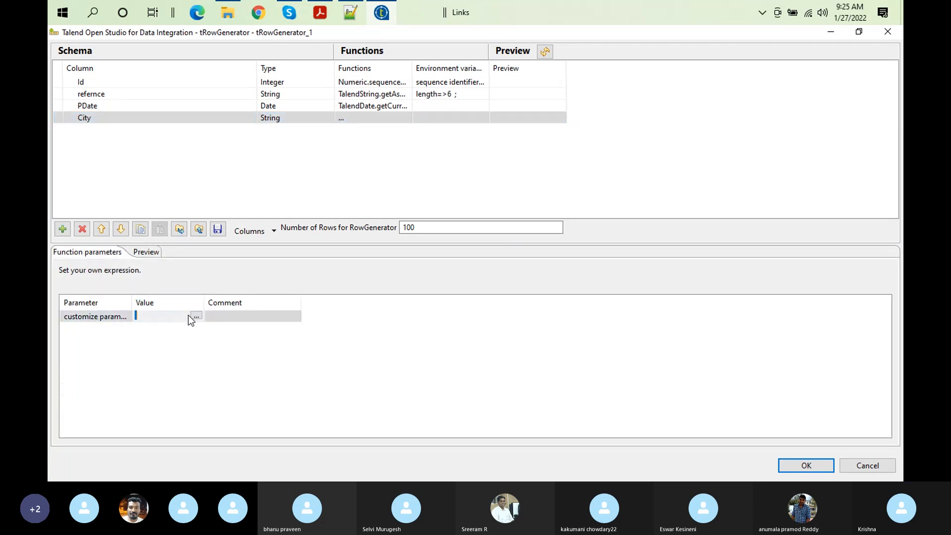
{"action": "left_click", "coordinate": [197, 316]}
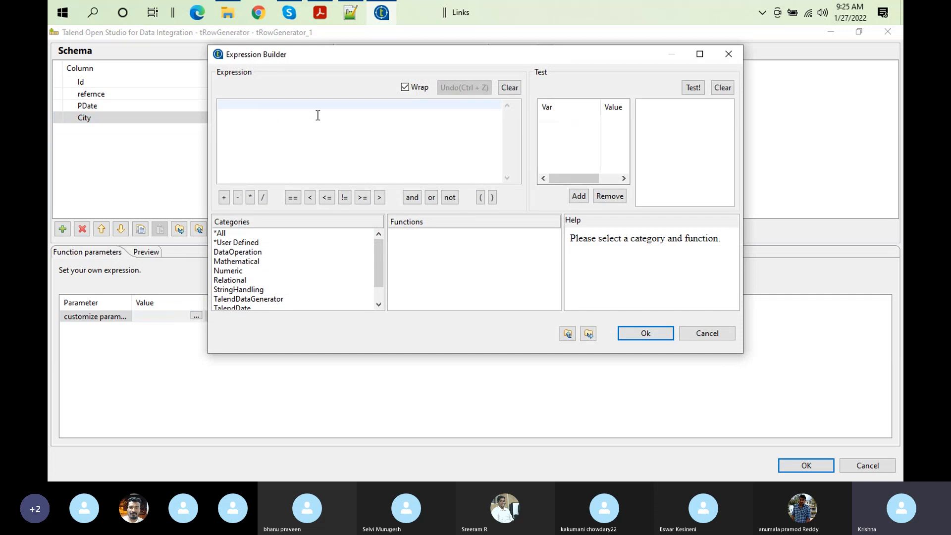
{"action": "type", "text": "\""}
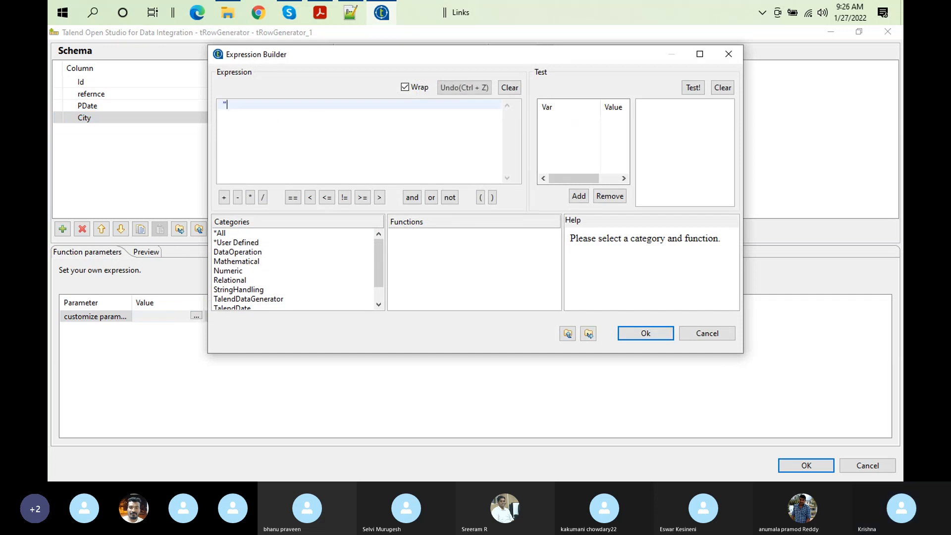
{"action": "type", "text": "Hyderbad\",."}
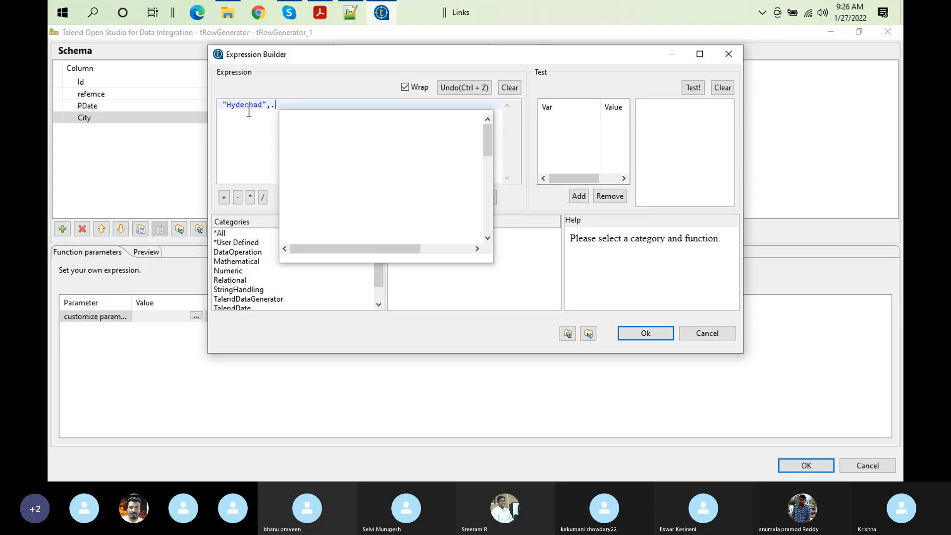
{"action": "key", "text": "BackSpace"}
{"action": "type", "text": "\""}
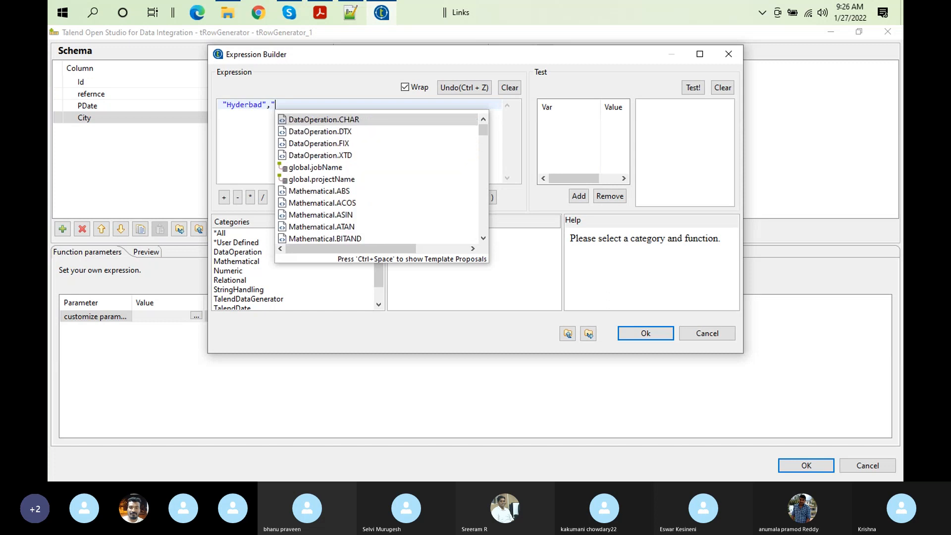
{"action": "type", "text": "Ka"}
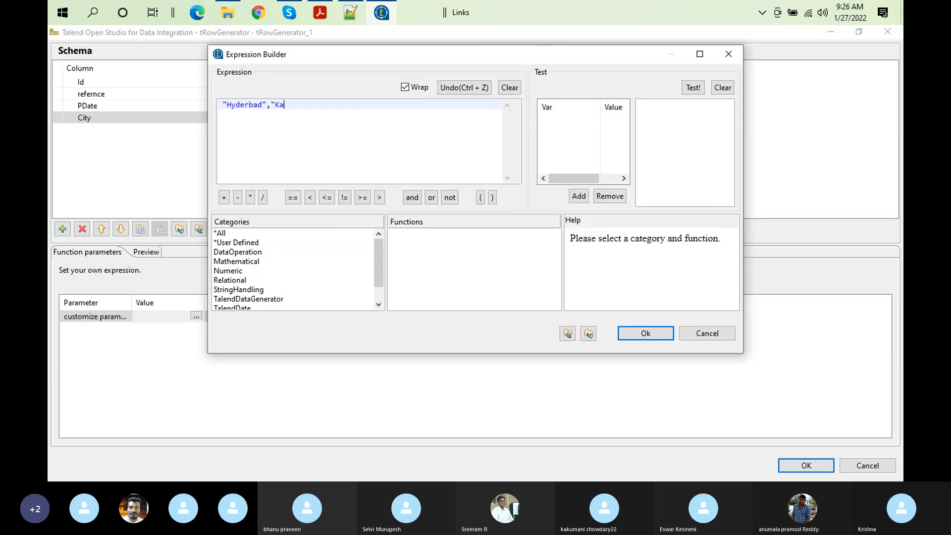
{"action": "type", "text": "ndukuru\""}
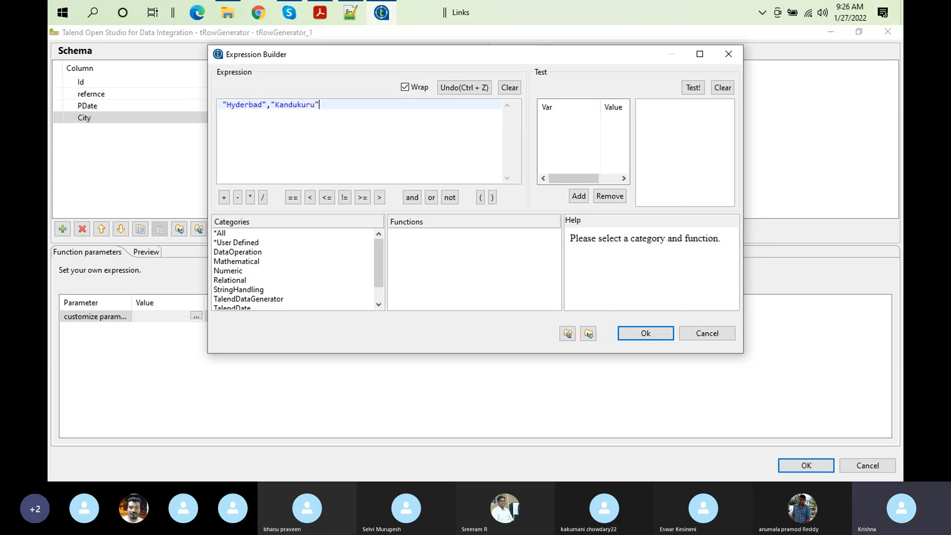
{"action": "type", "text": ",\""}
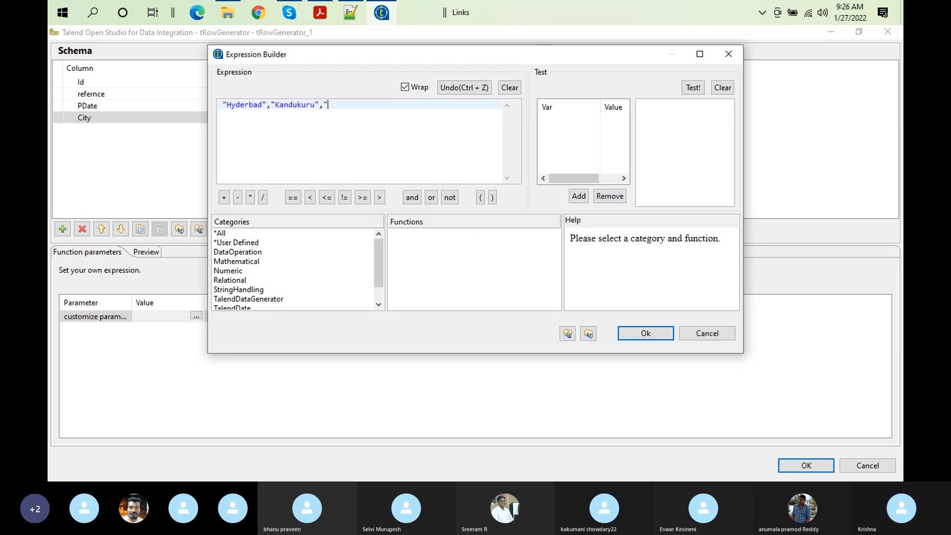
{"action": "type", "text": "Ong"}
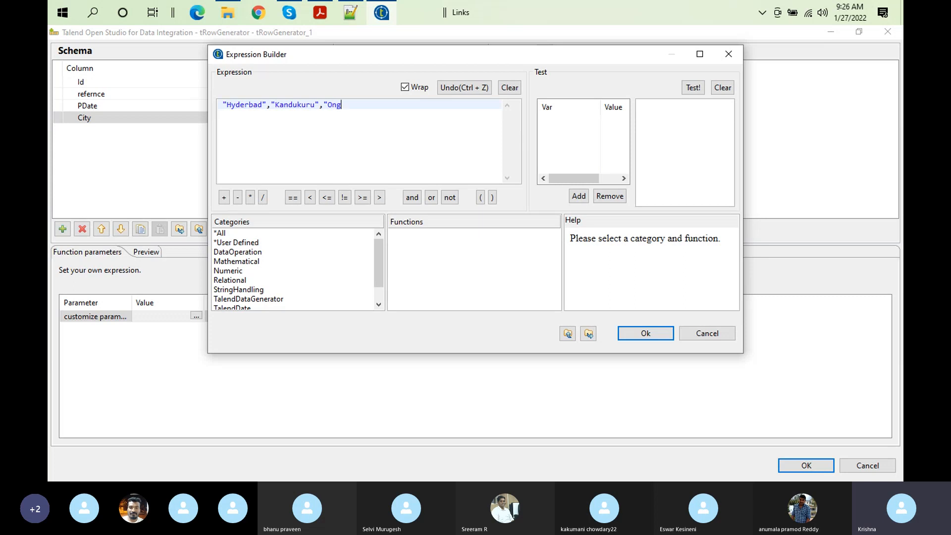
{"action": "type", "text": "ole\",\""}
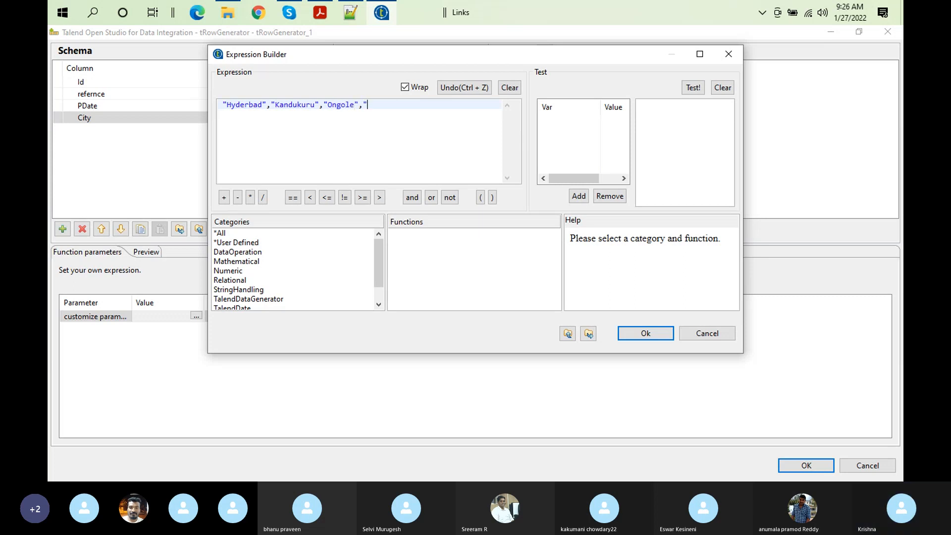
{"action": "type", "text": "ViJayawad"}
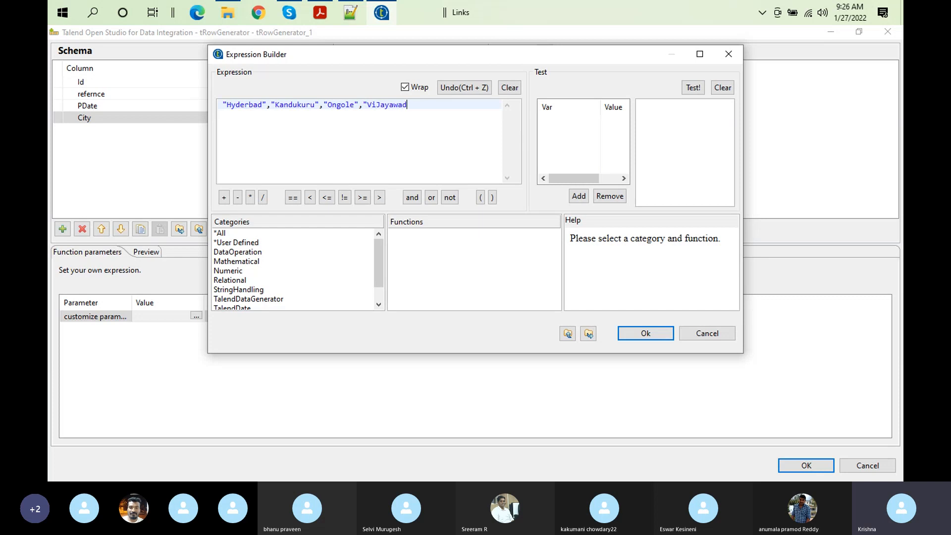
{"action": "type", "text": "a\""}
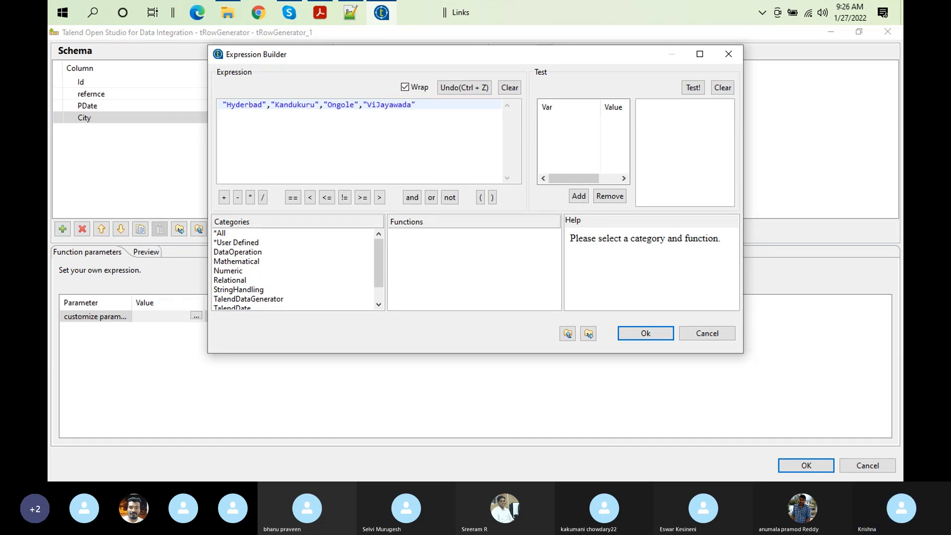
{"action": "left_click", "coordinate": [645, 333]}
Step: Generate a preview of 100 rows to check the values produced for the City column
{"action": "left_click", "coordinate": [221, 320]}
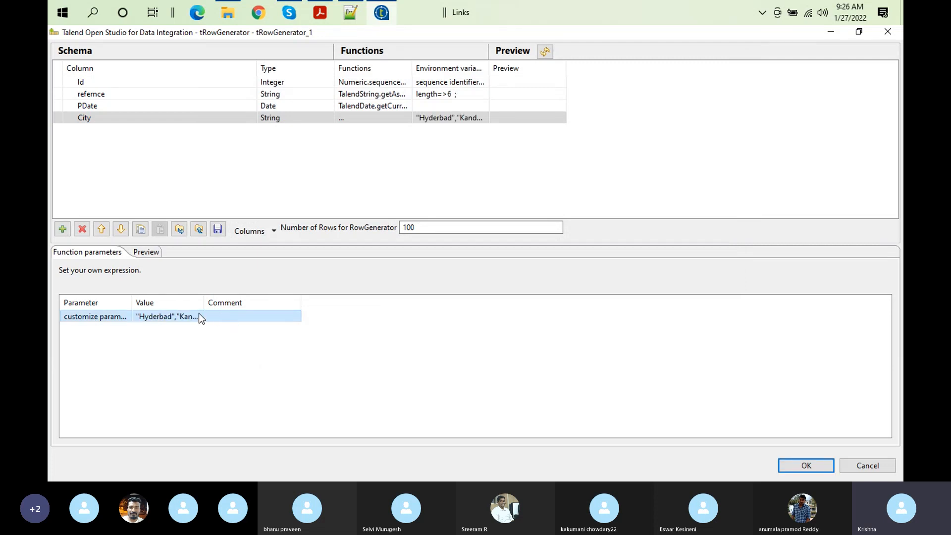
{"action": "left_click", "coordinate": [506, 119]}
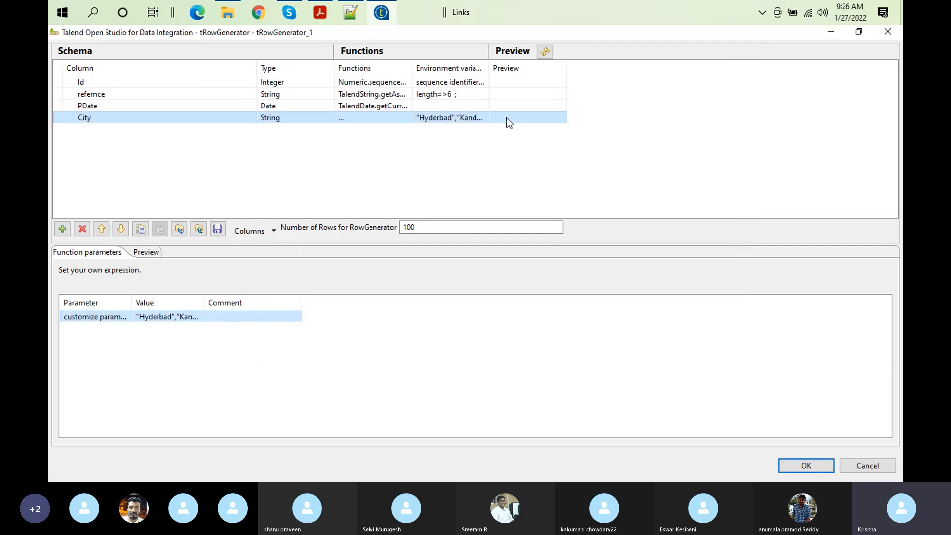
{"action": "left_click", "coordinate": [147, 252]}
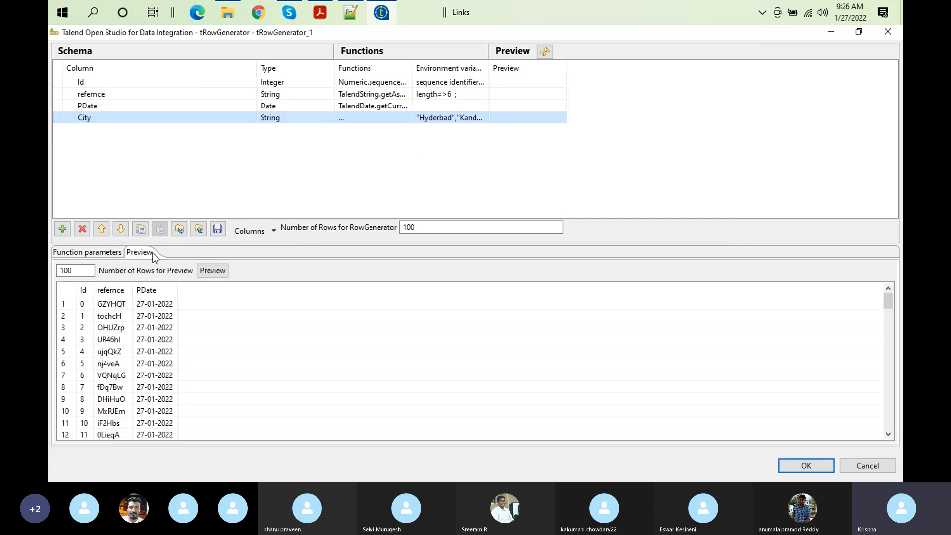
{"action": "left_click", "coordinate": [212, 272]}
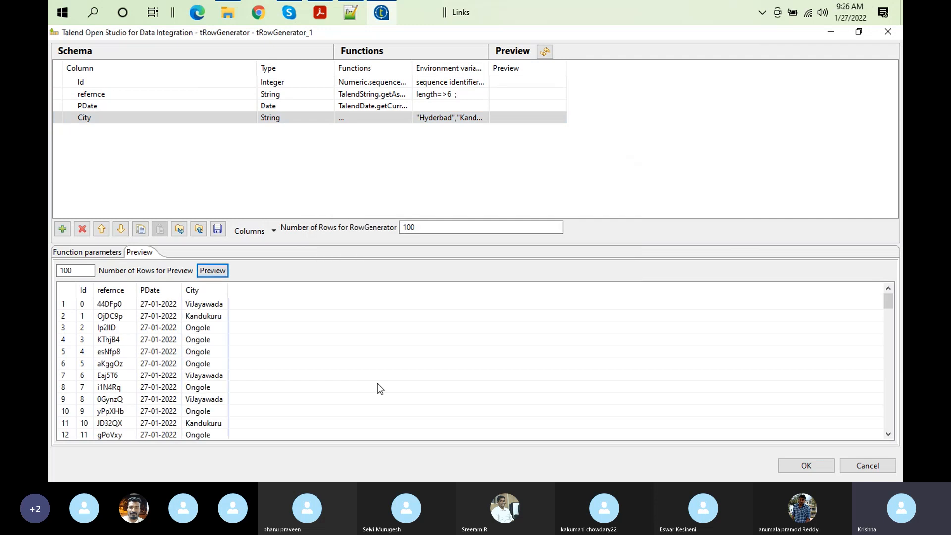
{"action": "left_click", "coordinate": [106, 364]}
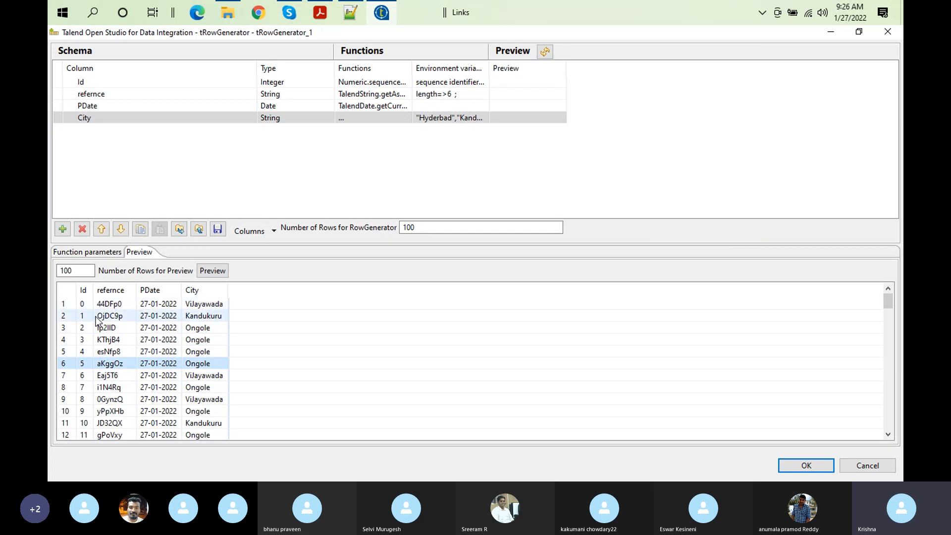
{"action": "left_click", "coordinate": [219, 312]}
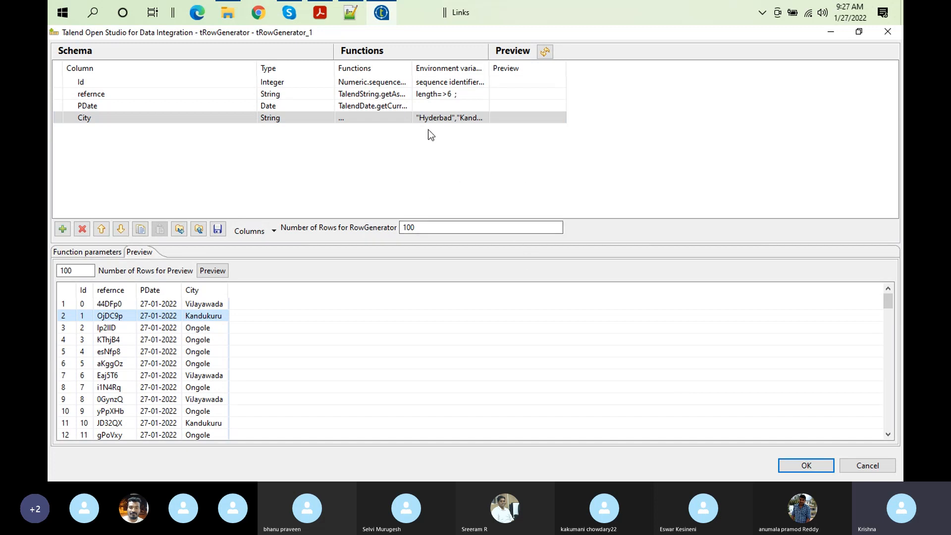
Step: Examine the functions available for the City column, including the custom expression option "..."
{"action": "left_click", "coordinate": [375, 118]}
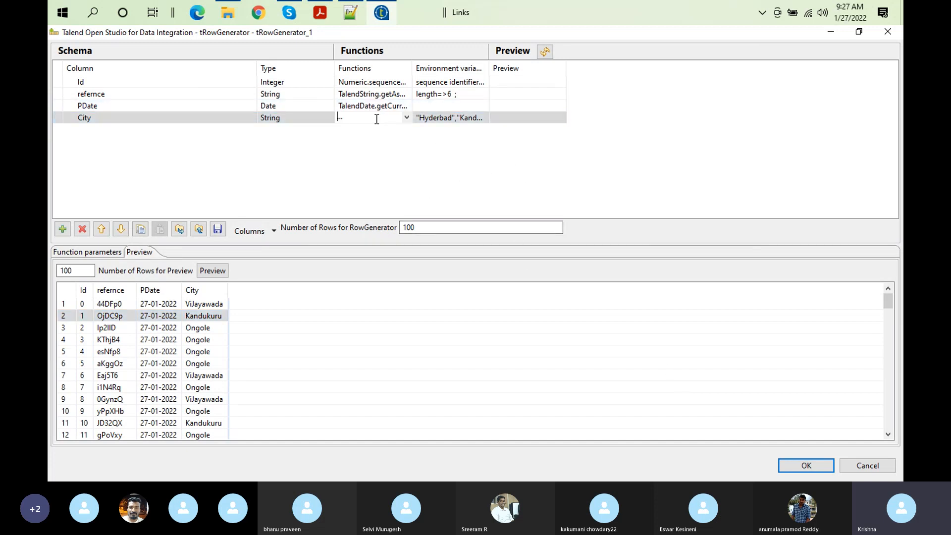
{"action": "left_click", "coordinate": [407, 117]}
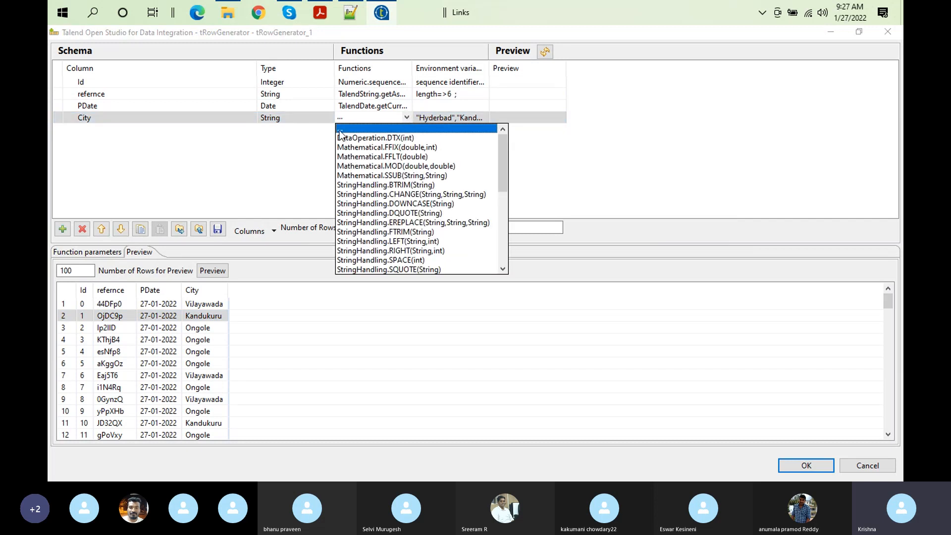
{"action": "left_click", "coordinate": [424, 118]}
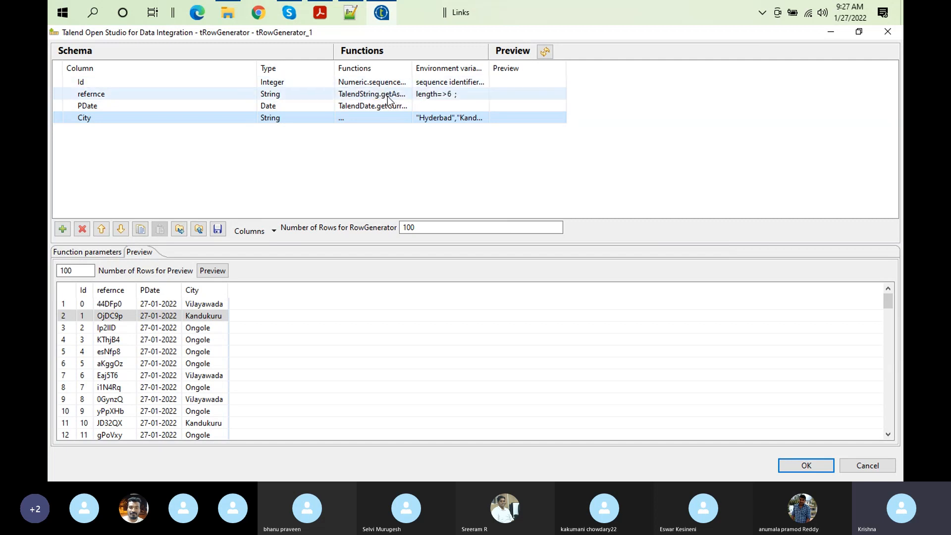
{"action": "left_click", "coordinate": [366, 118]}
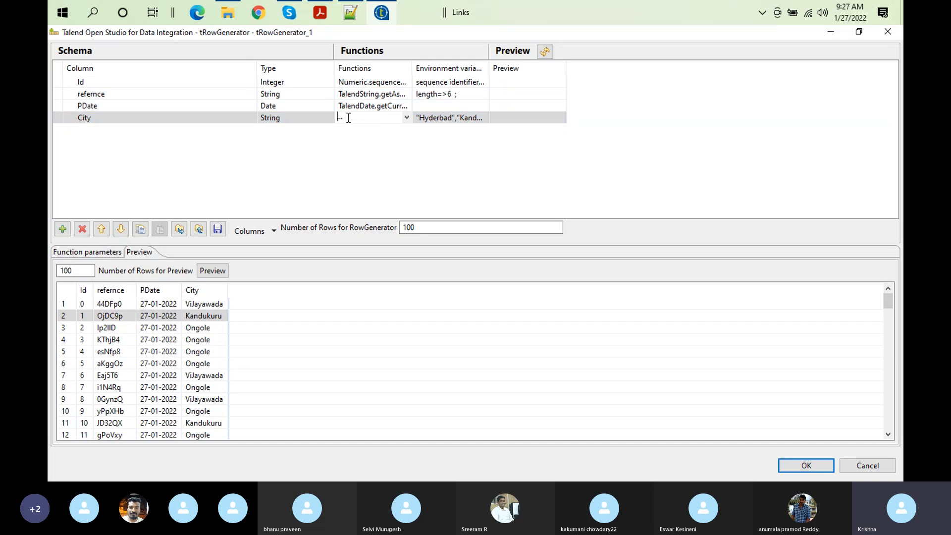
{"action": "left_click", "coordinate": [435, 118]}
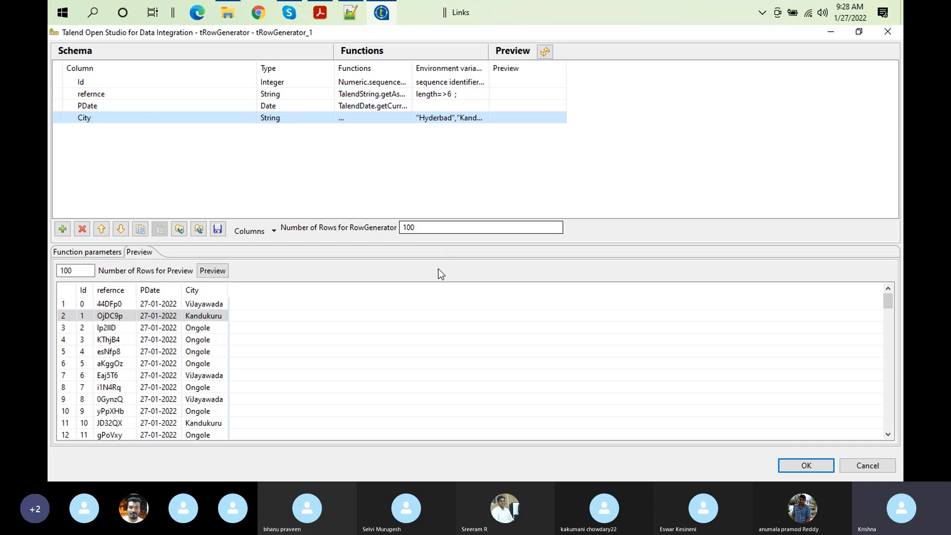
Step: Apply the row generator settings with the changes propagated, and reopen the tRowGenerator_1 editor
{"action": "left_click", "coordinate": [792, 467]}
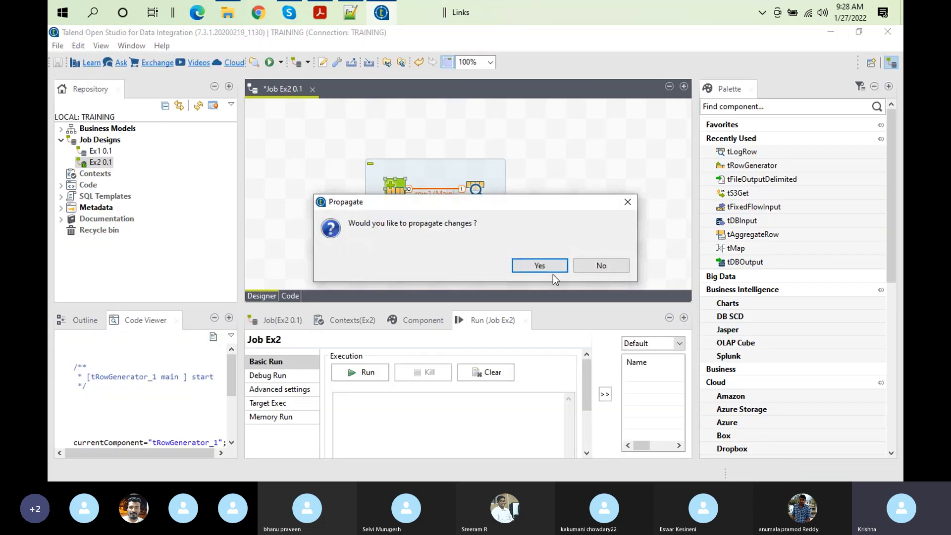
{"action": "left_click", "coordinate": [550, 265]}
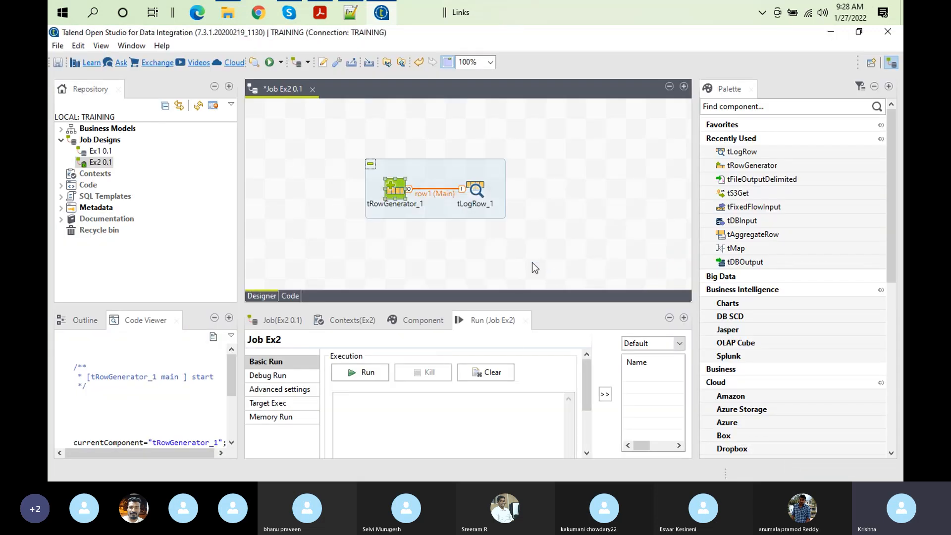
{"action": "double_click", "coordinate": [396, 189]}
{"action": "left_click", "coordinate": [399, 181]}
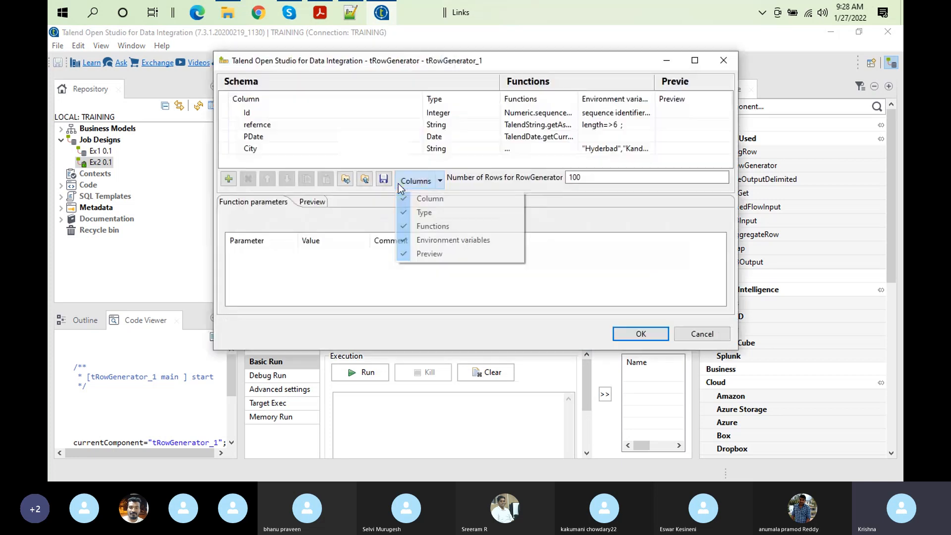
{"action": "left_click", "coordinate": [355, 300]}
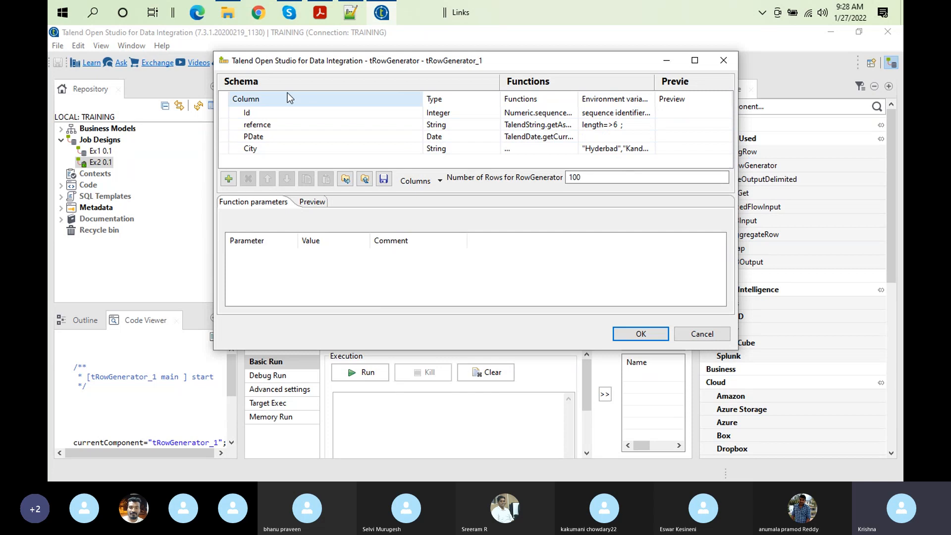
Step: Add a new column below City in the schema and name it USCity
{"action": "left_click", "coordinate": [229, 179]}
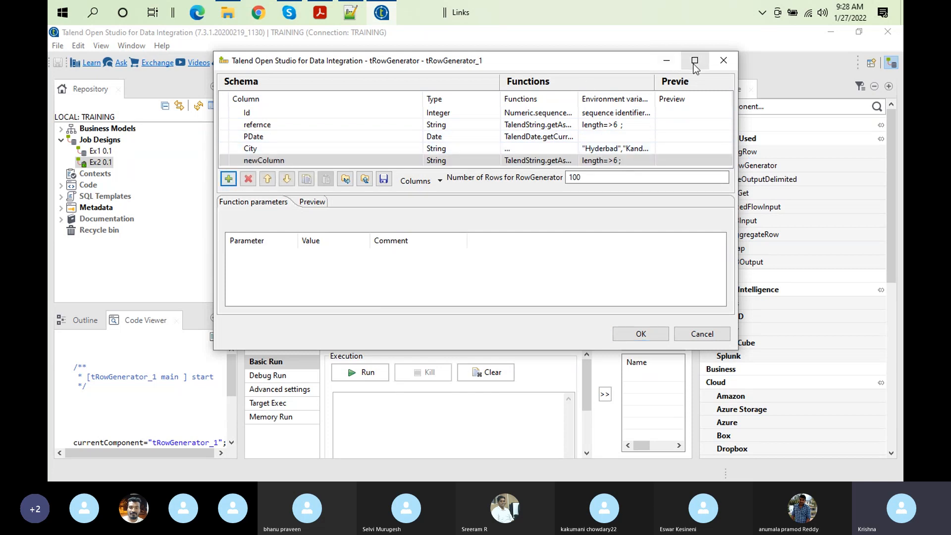
{"action": "left_click", "coordinate": [694, 61]}
{"action": "left_click", "coordinate": [187, 129]}
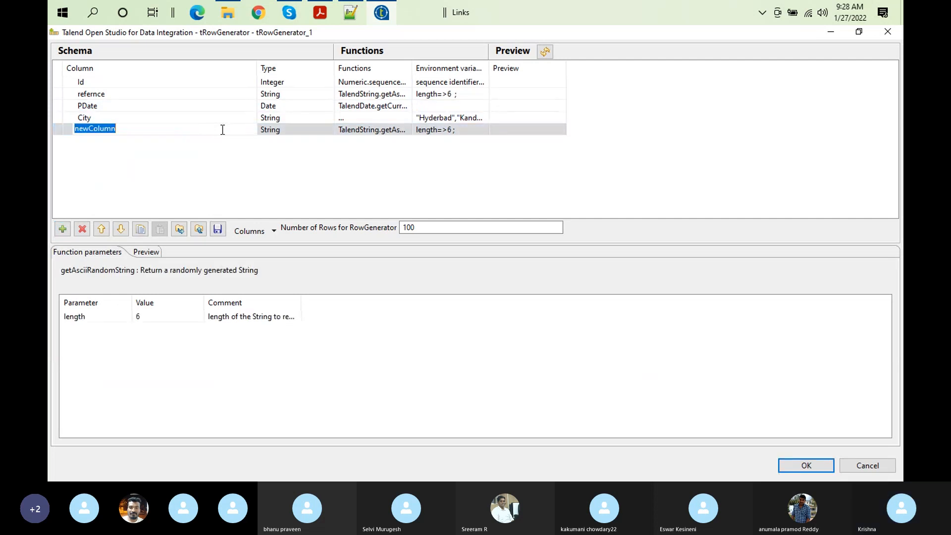
{"action": "type", "text": "US"}
{"action": "type", "text": "ty"}
{"action": "key", "text": "BackSpace"}
{"action": "key", "text": "BackSpace"}
{"action": "key", "text": "BackSpace"}
{"action": "type", "text": "City"}
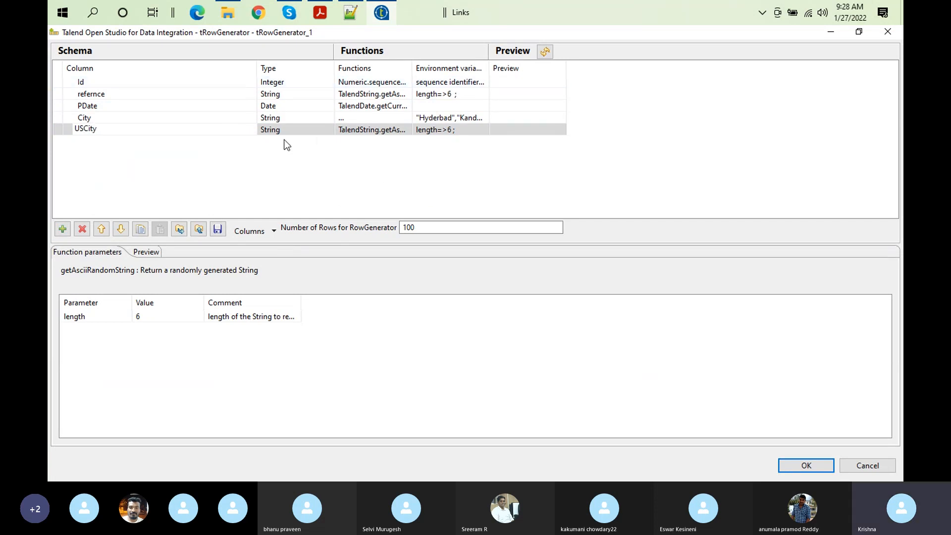
Step: Set the USCity column's function to TalendDataGenerator.getUsCity()
{"action": "left_click", "coordinate": [391, 129]}
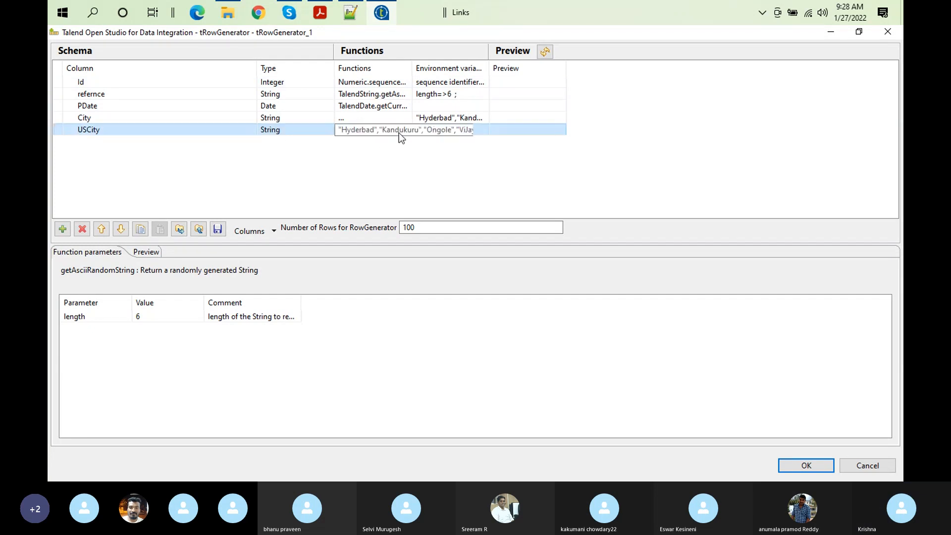
{"action": "left_click", "coordinate": [407, 130]}
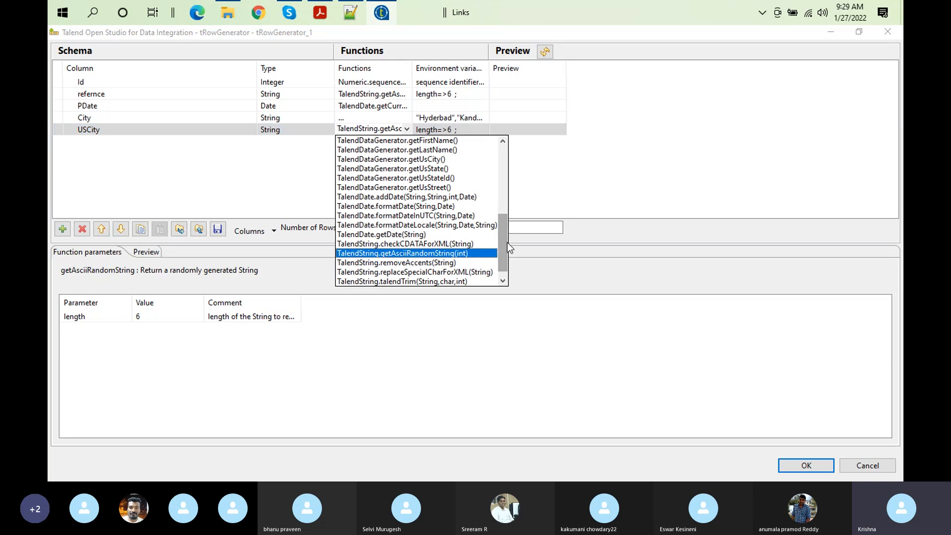
{"action": "left_click_drag", "start_coordinate": [504, 245], "coordinate": [497, 221]}
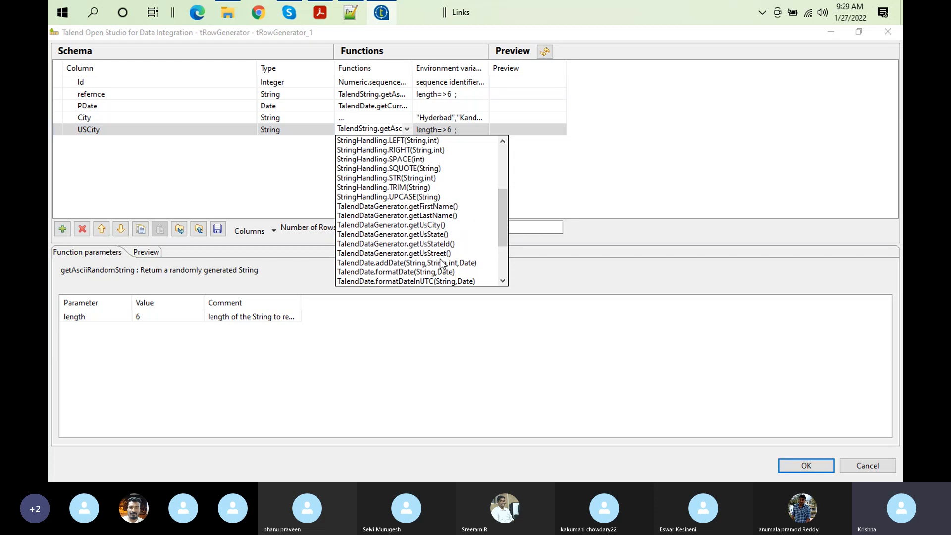
{"action": "left_click", "coordinate": [438, 225]}
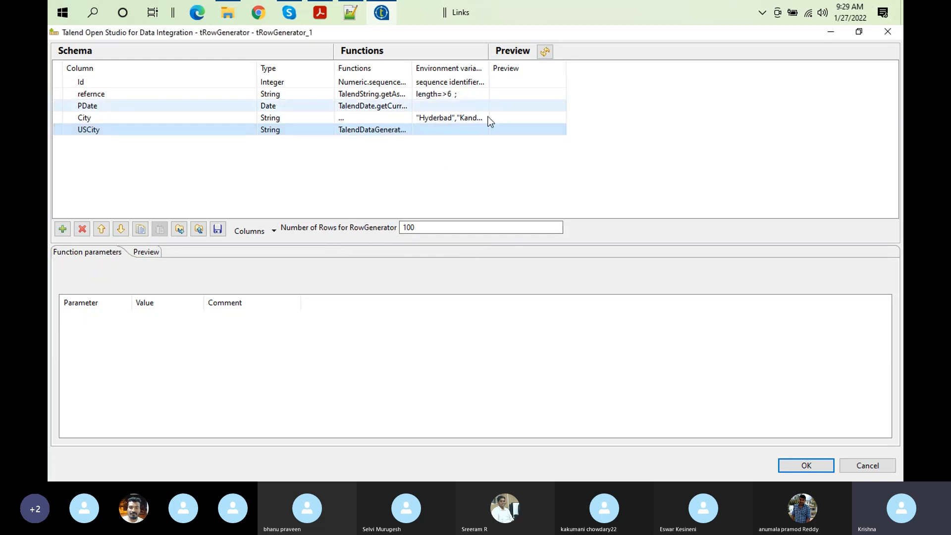
Step: Preview 10 generated rows, and refresh the preview to get a sample value beside each schema column
{"action": "left_click", "coordinate": [141, 254]}
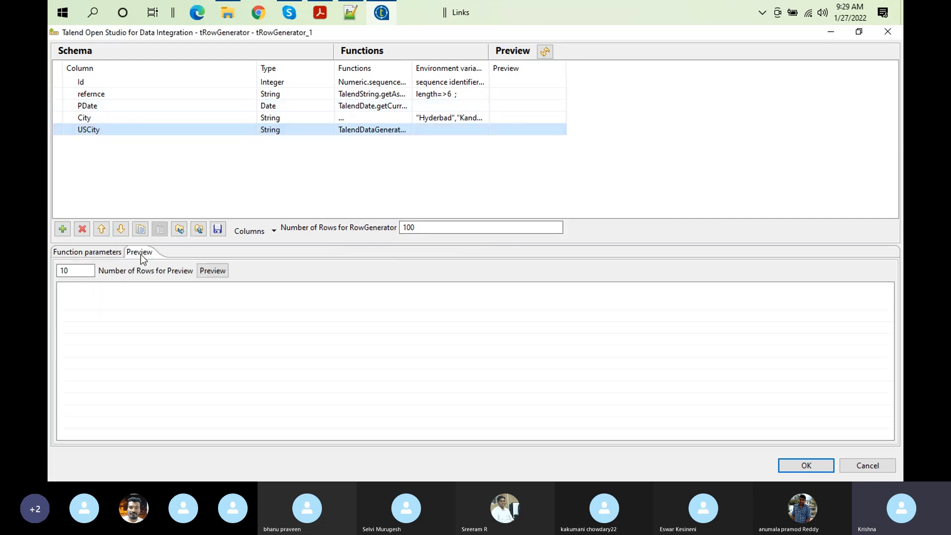
{"action": "left_click", "coordinate": [207, 271]}
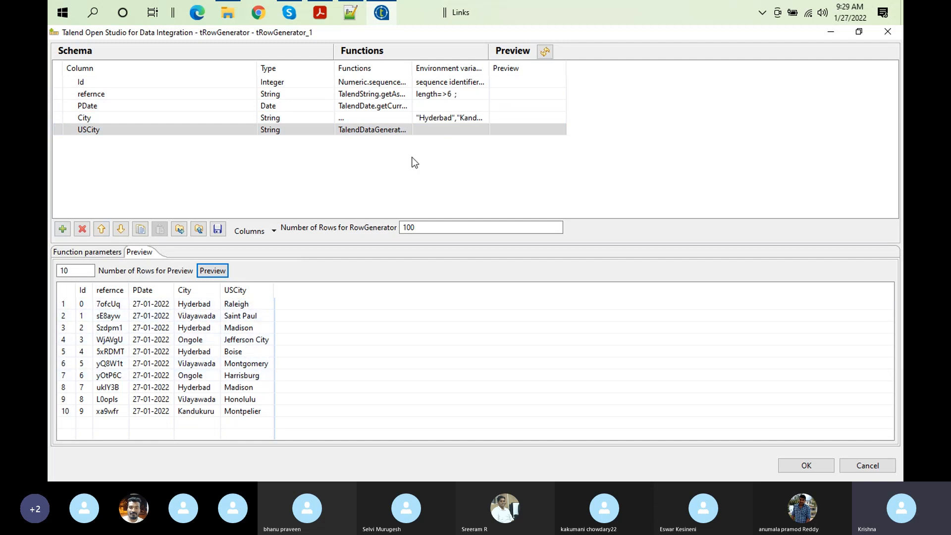
{"action": "left_click", "coordinate": [465, 118]}
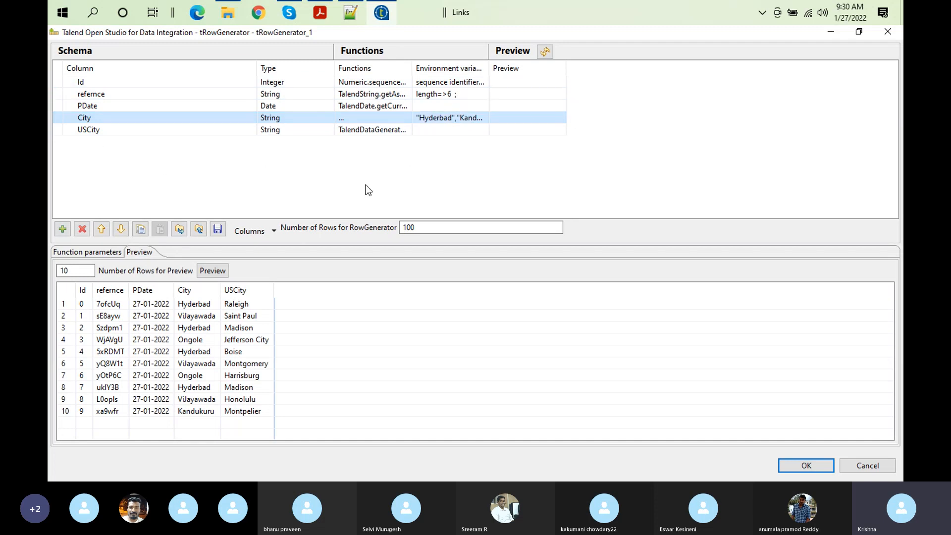
{"action": "left_click", "coordinate": [545, 53]}
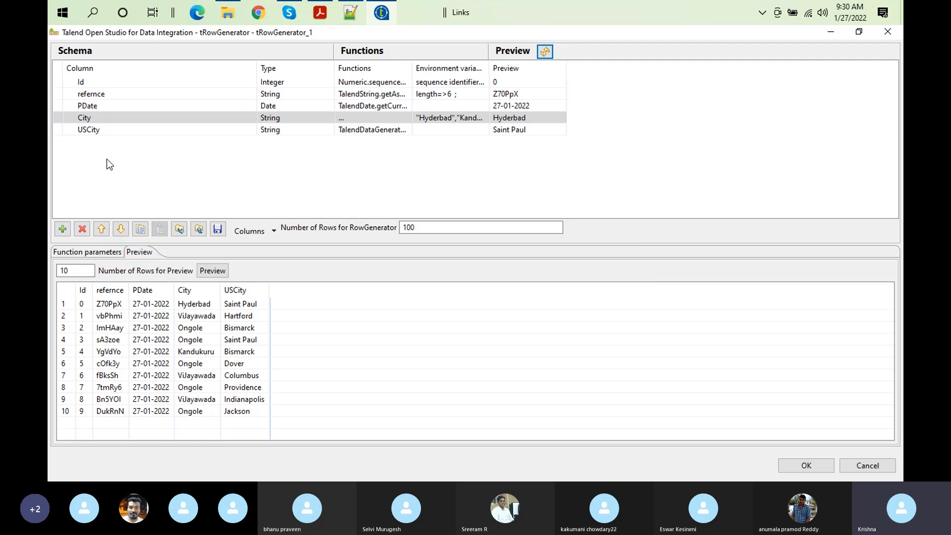
{"action": "left_click", "coordinate": [94, 181]}
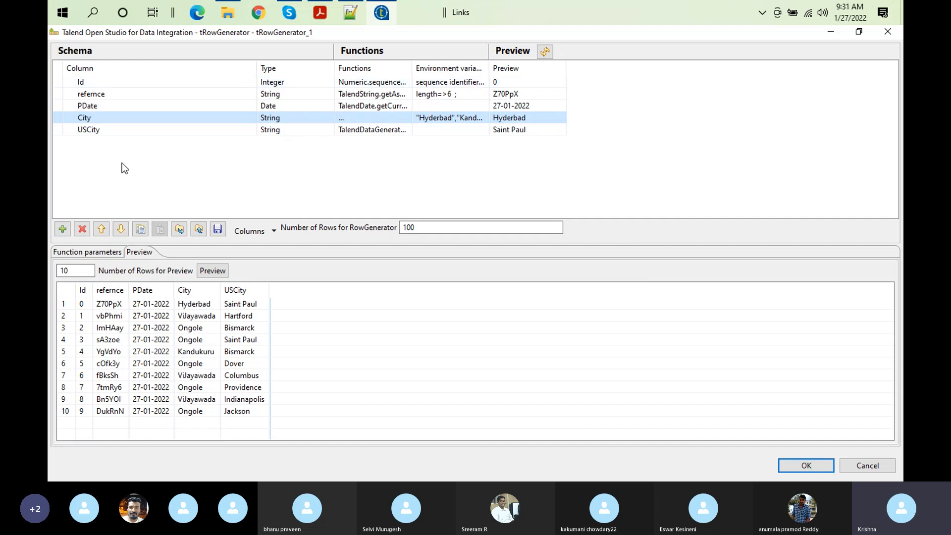
{"action": "left_click", "coordinate": [84, 83]}
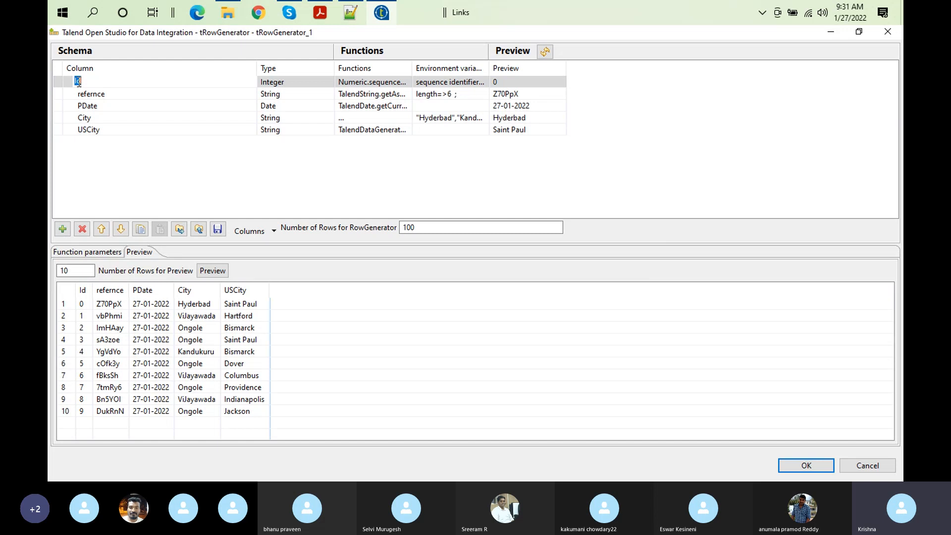
Step: Switch to Notepad++ to go over the first line of the "new 6" notes, and return to Talend
{"action": "left_click", "coordinate": [351, 12]}
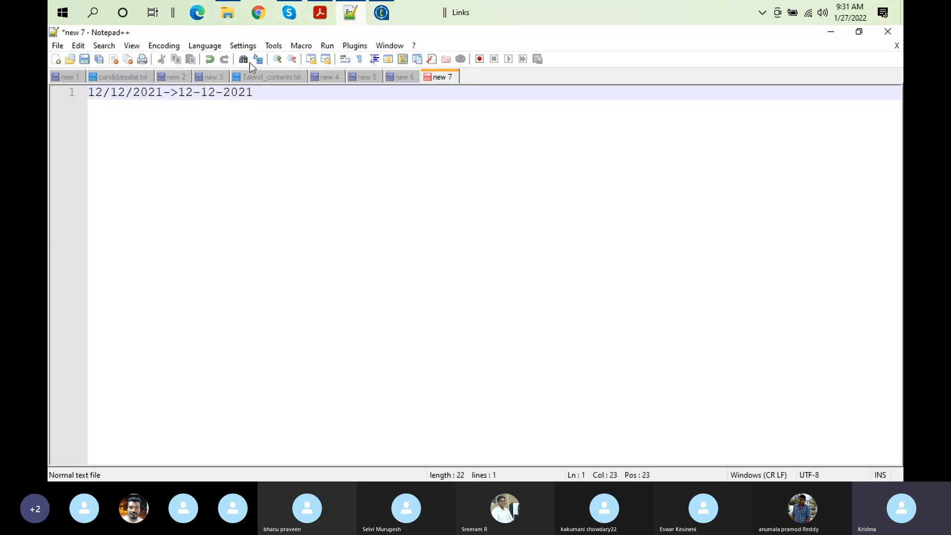
{"action": "left_click", "coordinate": [402, 78]}
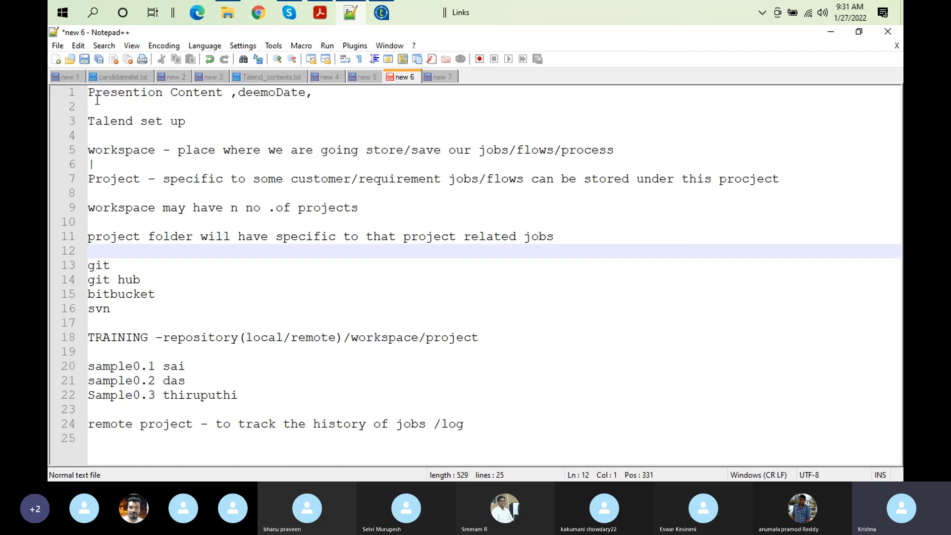
{"action": "left_click", "coordinate": [224, 93]}
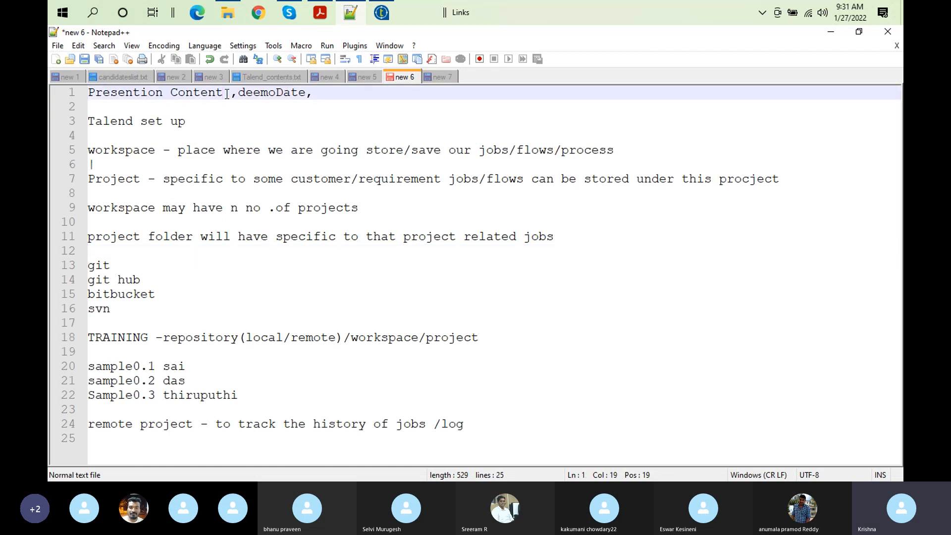
{"action": "key", "text": "shift+Home"}
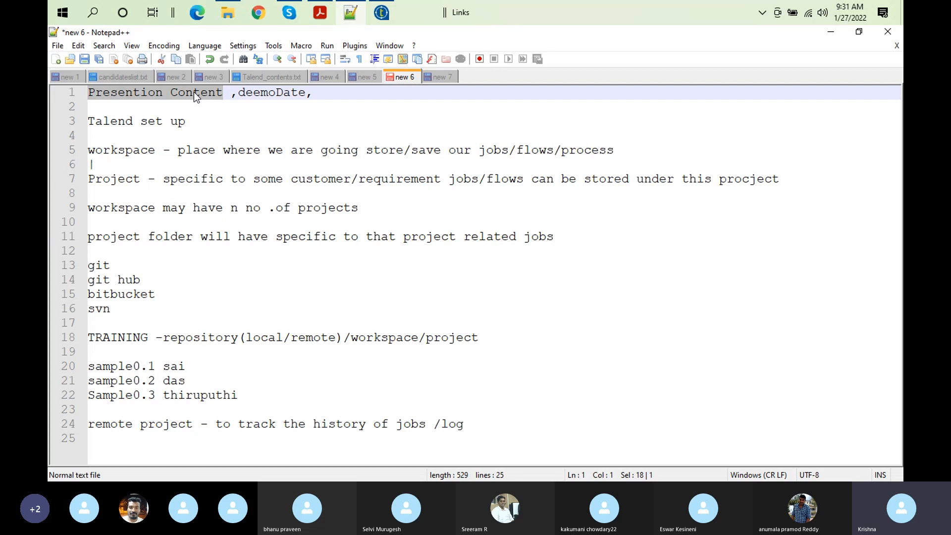
{"action": "left_click", "coordinate": [68, 96]}
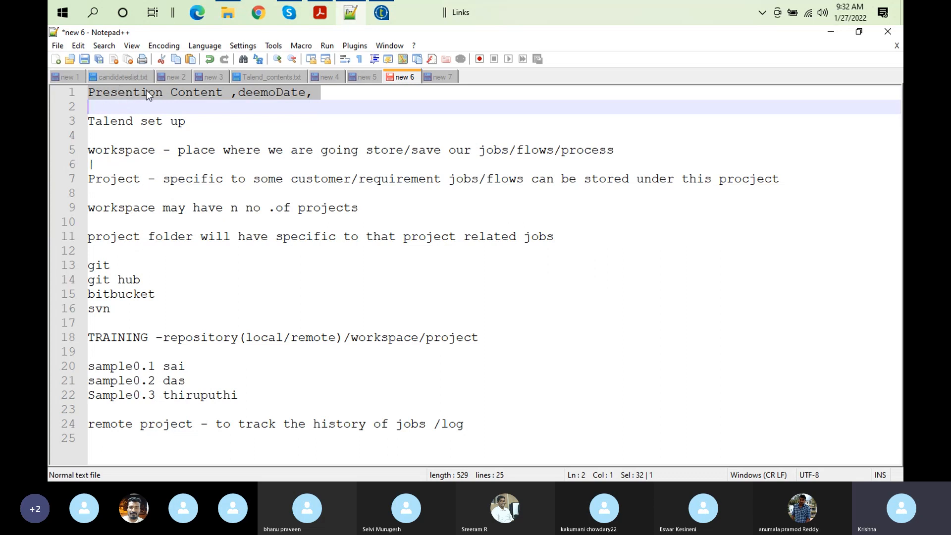
{"action": "left_click", "coordinate": [233, 94]}
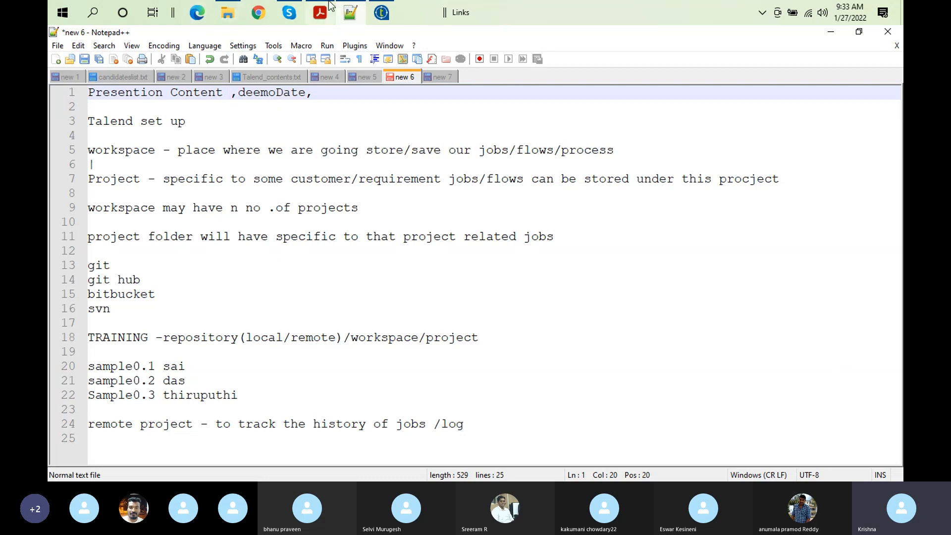
{"action": "left_click", "coordinate": [388, 14]}
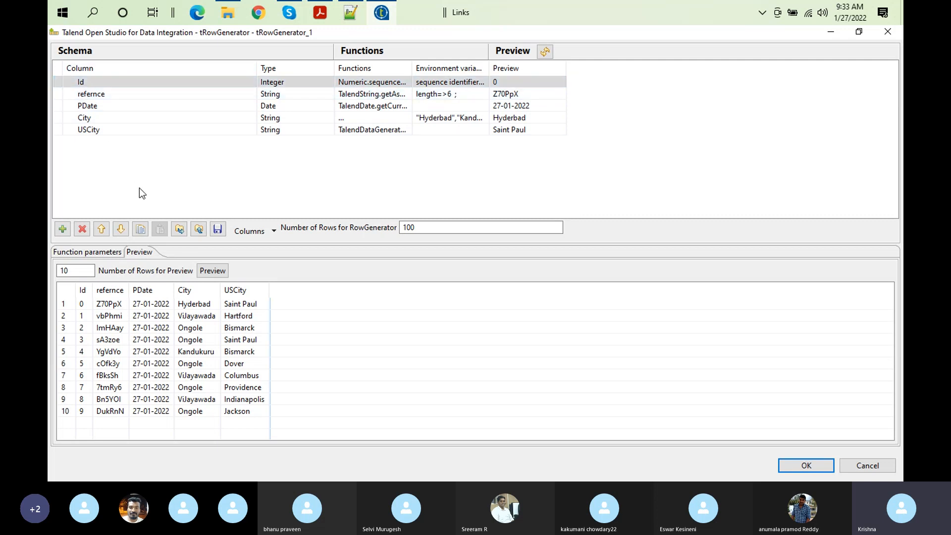
Step: Accept the tRowGenerator_1 column configuration and open the basic settings of tLogRow_1
{"action": "left_click", "coordinate": [815, 468]}
{"action": "left_click", "coordinate": [555, 263]}
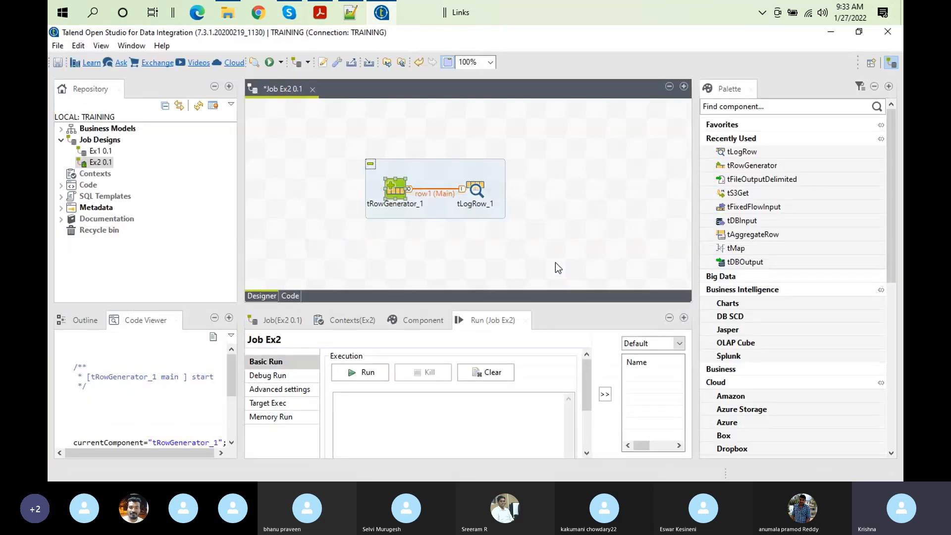
{"action": "double_click", "coordinate": [475, 190]}
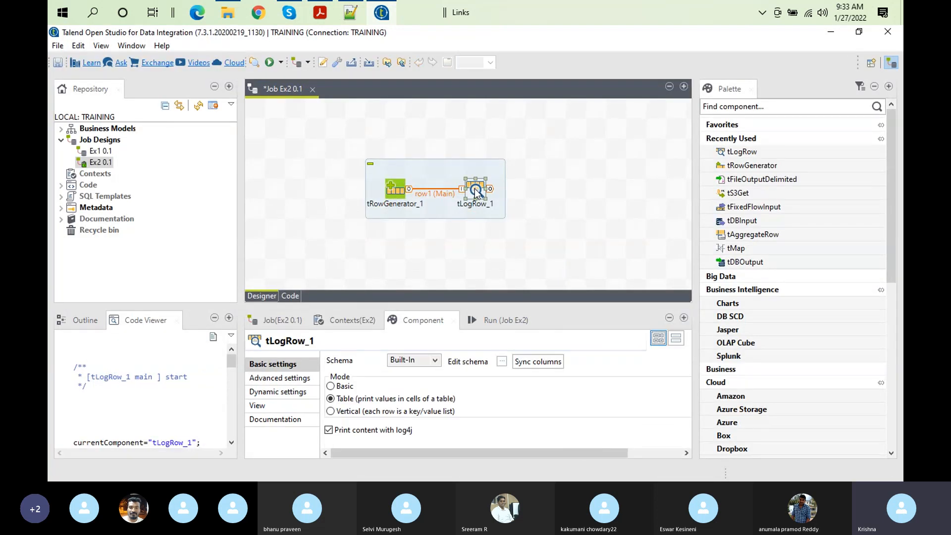
Step: Open the schema of tRowGenerator_1 to check its column list, and close it
{"action": "left_click", "coordinate": [398, 185]}
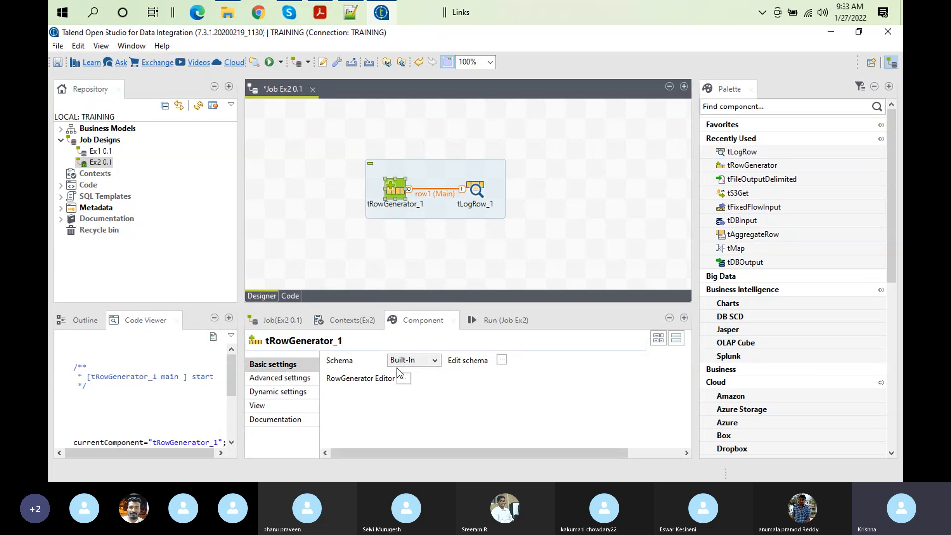
{"action": "left_click", "coordinate": [502, 360]}
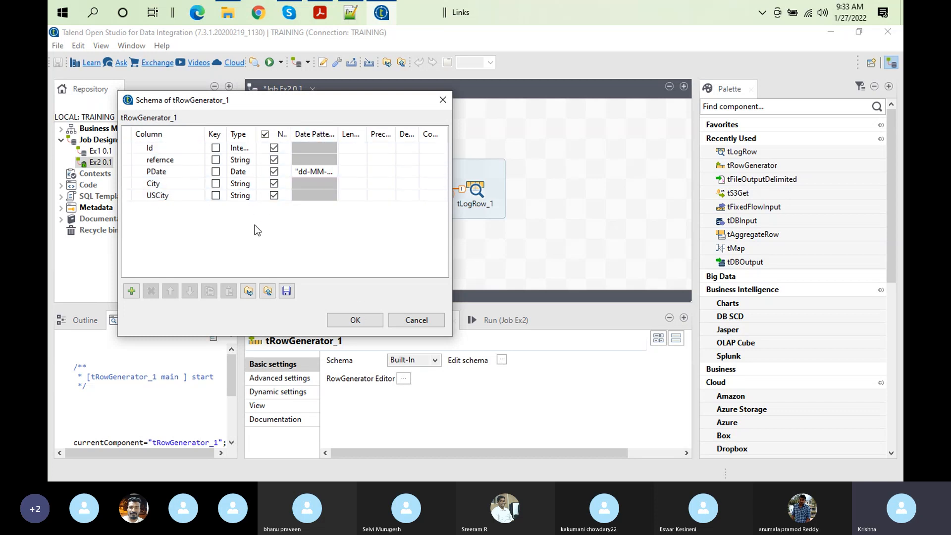
{"action": "left_click", "coordinate": [356, 319]}
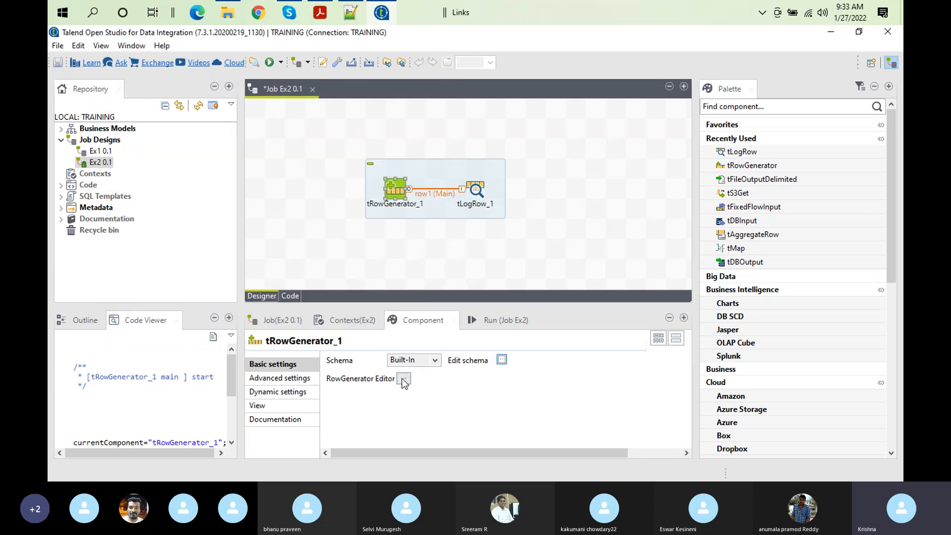
Step: Reopen the RowGenerator editor and compare the function parameters of the Id, City and USCity columns
{"action": "left_click", "coordinate": [403, 379]}
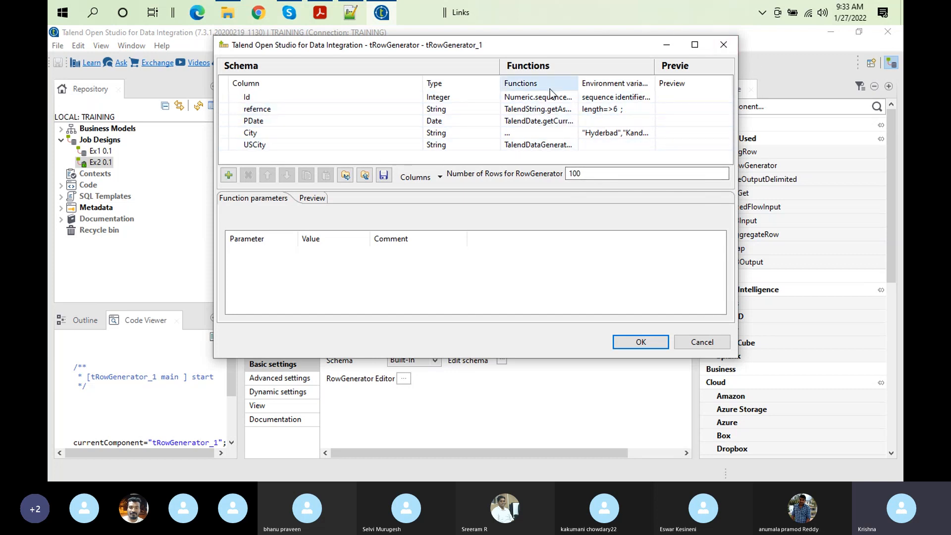
{"action": "left_click", "coordinate": [561, 102]}
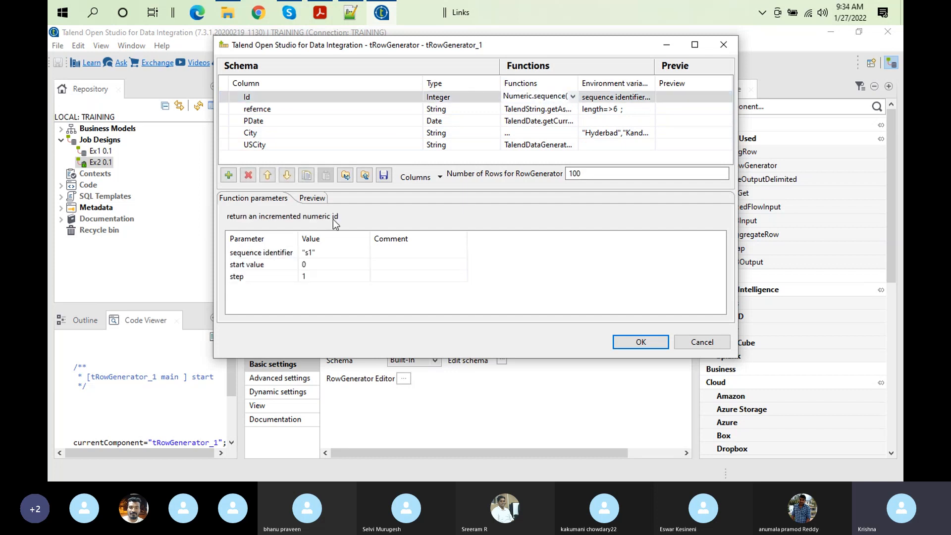
{"action": "left_click", "coordinate": [545, 132]}
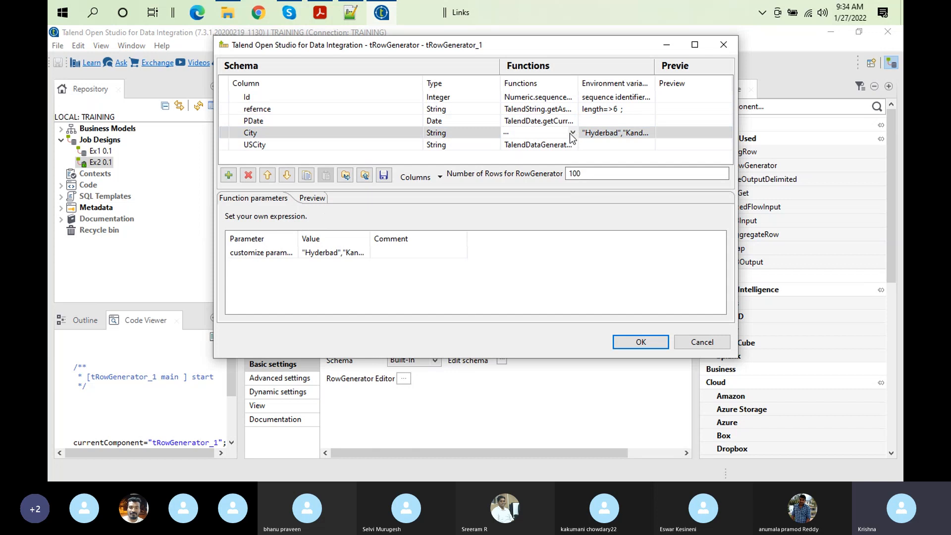
{"action": "left_click", "coordinate": [337, 252]}
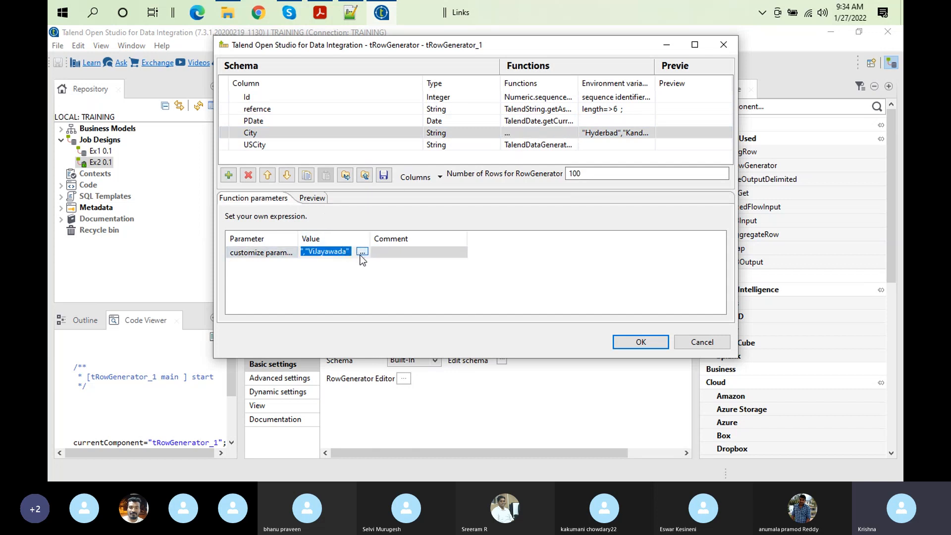
{"action": "left_click", "coordinate": [545, 145]}
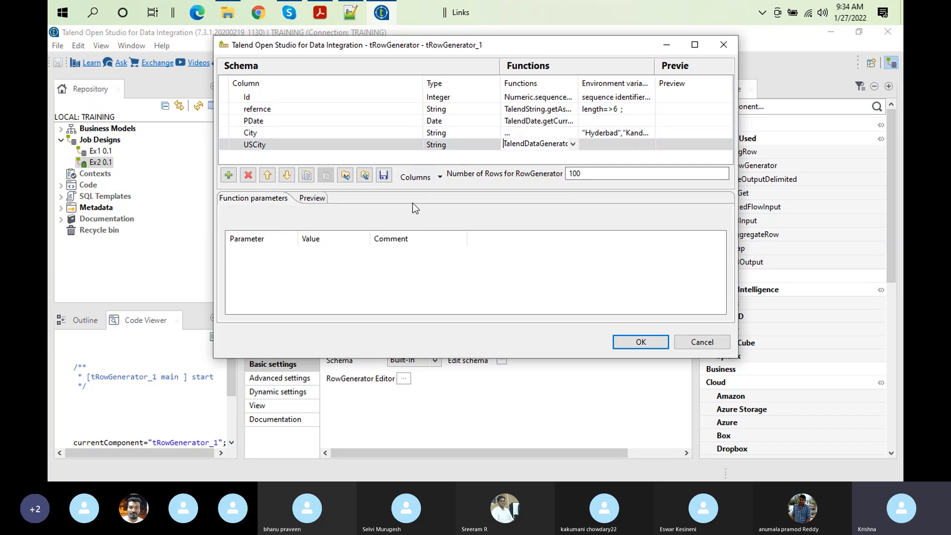
{"action": "left_click", "coordinate": [358, 256]}
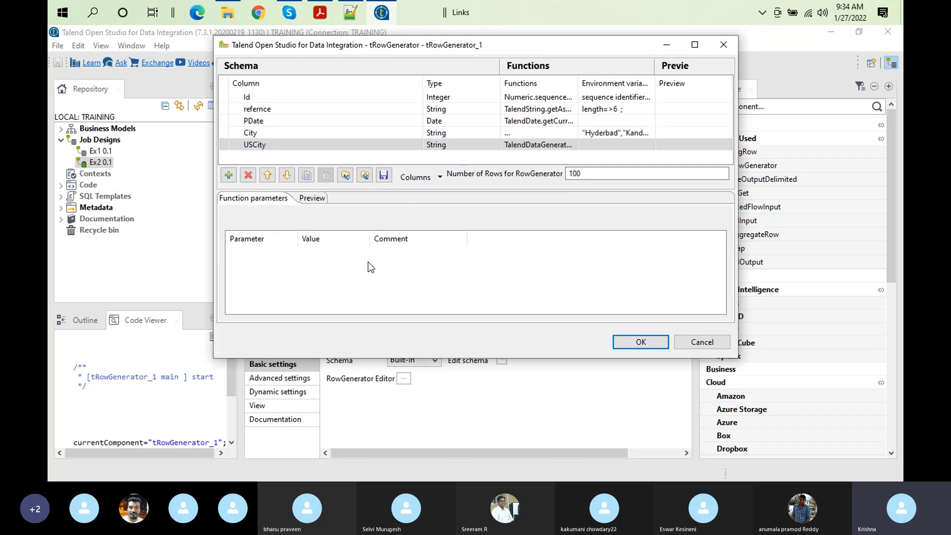
{"action": "left_click", "coordinate": [547, 136]}
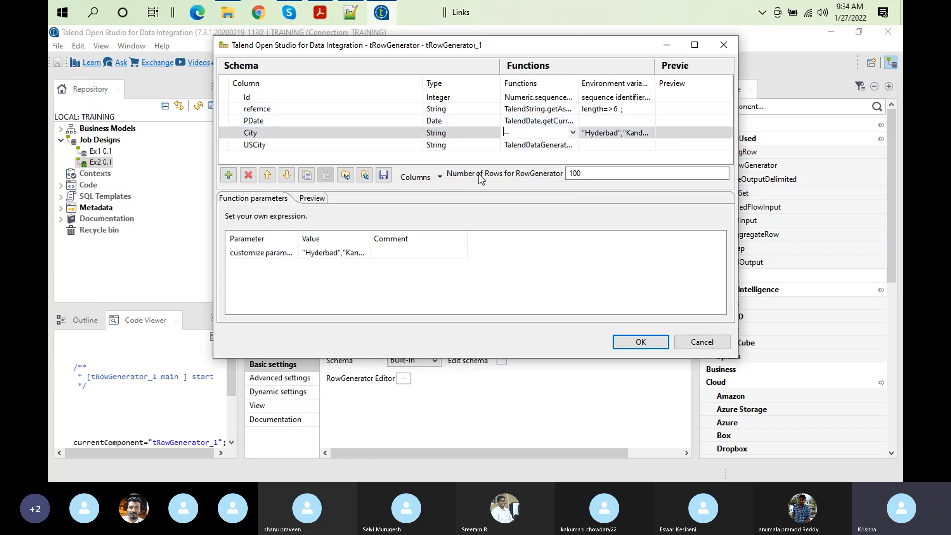
{"action": "left_click", "coordinate": [352, 252]}
{"action": "left_click", "coordinate": [537, 98]}
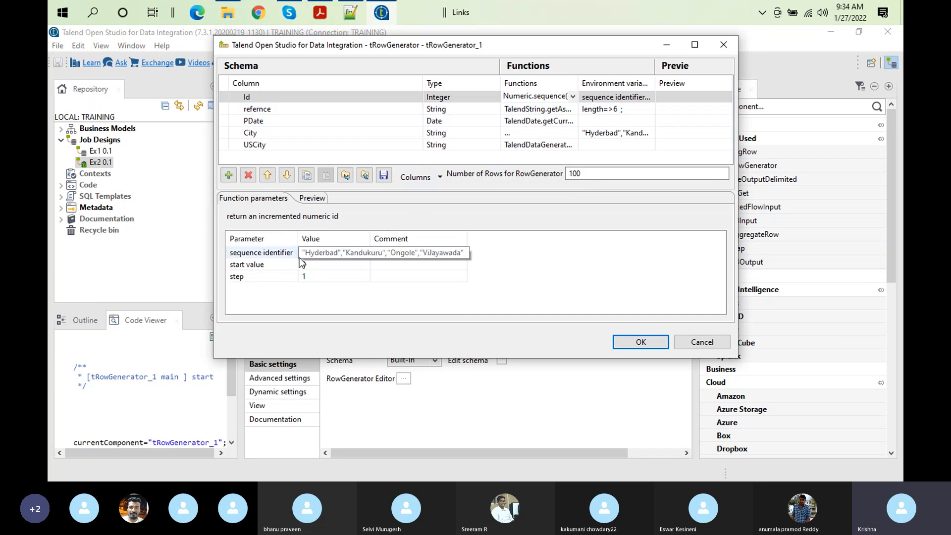
{"action": "left_click", "coordinate": [299, 273]}
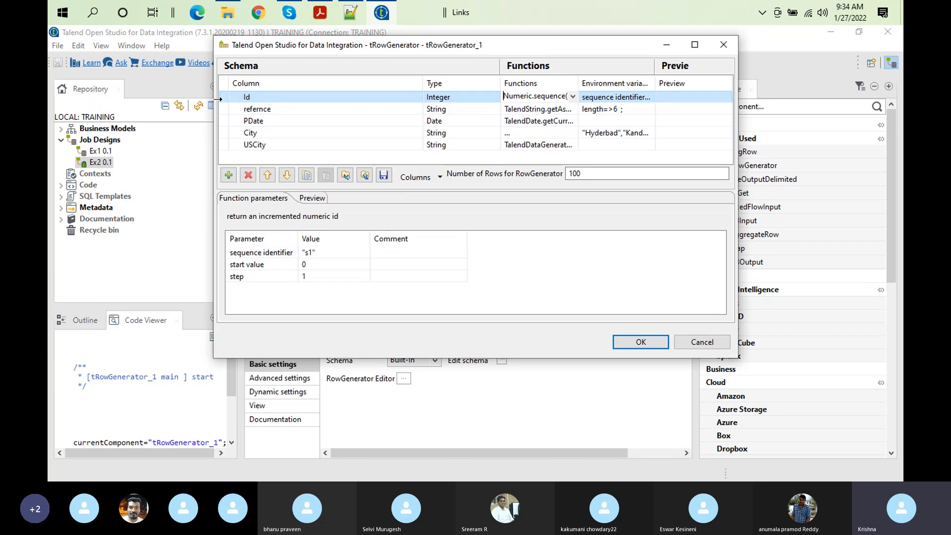
Step: Set the start value of the Id column's numeric sequence to 1 in the Expression Builder
{"action": "left_click", "coordinate": [220, 98]}
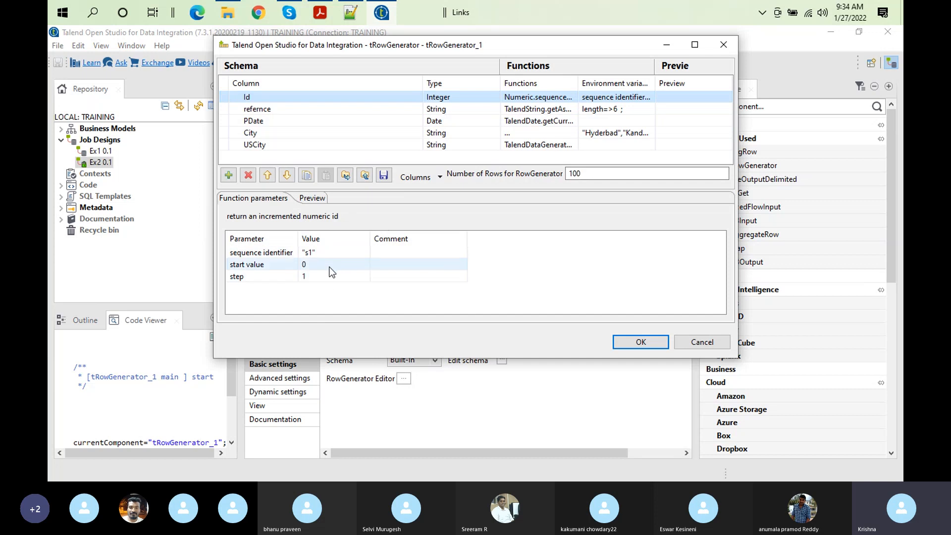
{"action": "left_click", "coordinate": [310, 264]}
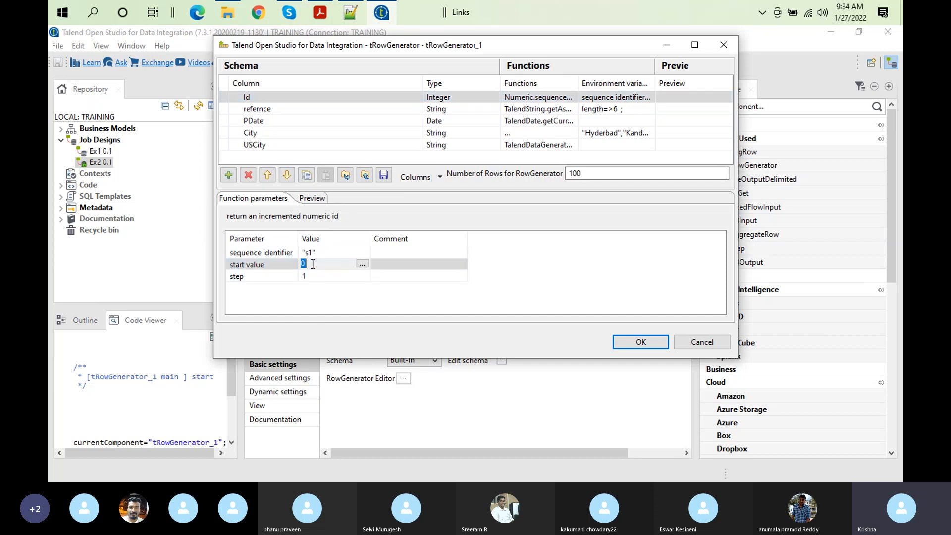
{"action": "left_click", "coordinate": [362, 264]}
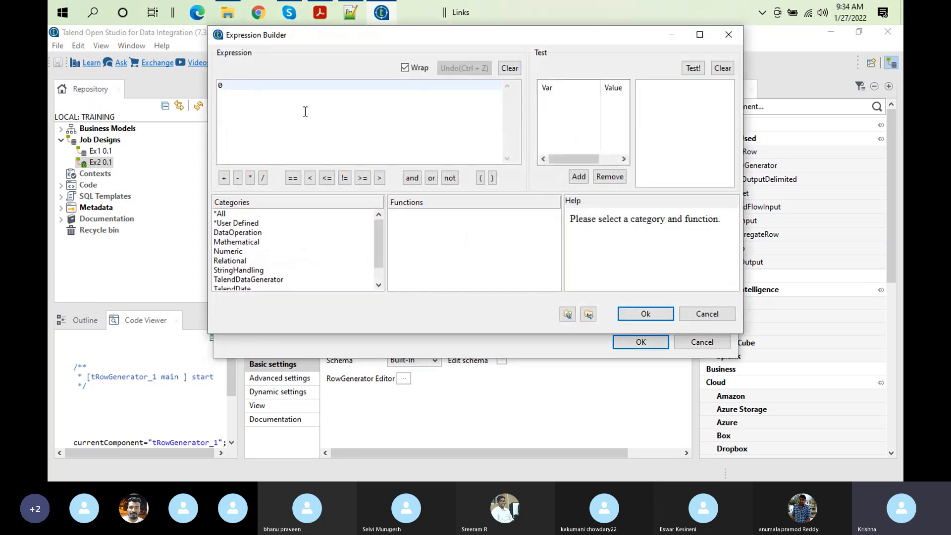
{"action": "left_click", "coordinate": [232, 87]}
{"action": "key", "text": "BackSpace"}
{"action": "type", "text": "1"}
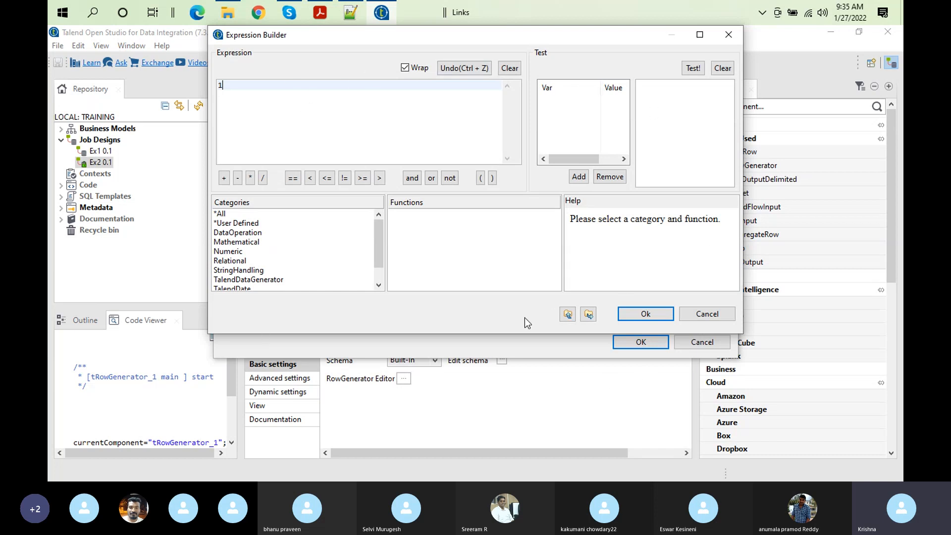
{"action": "left_click", "coordinate": [653, 313]}
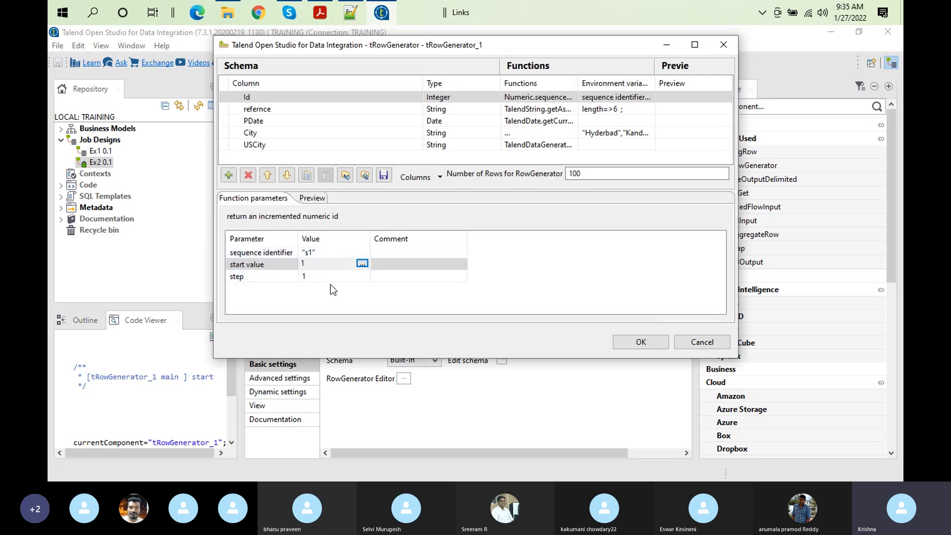
Step: Set the refernce column's random string length to 4, and save the row generator changes with the Ex2 job
{"action": "left_click", "coordinate": [543, 106]}
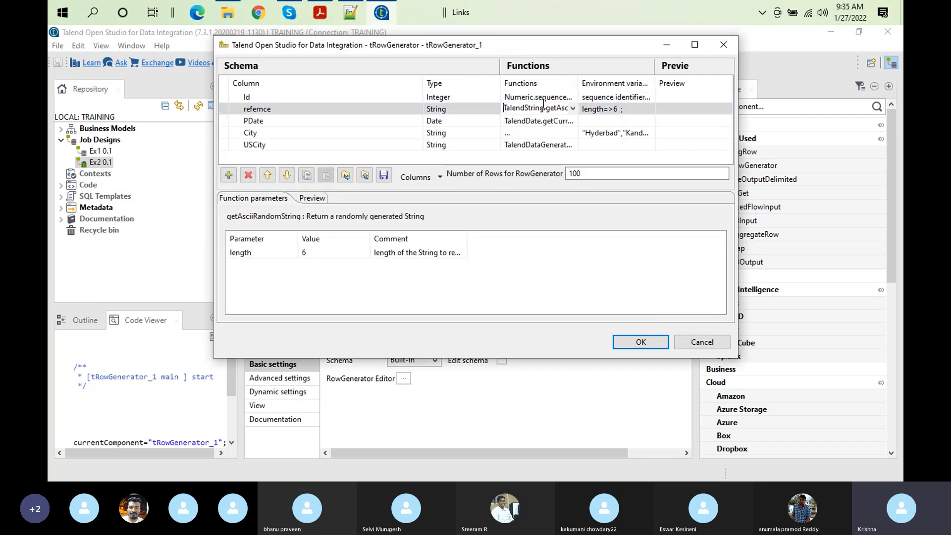
{"action": "left_click", "coordinate": [311, 251]}
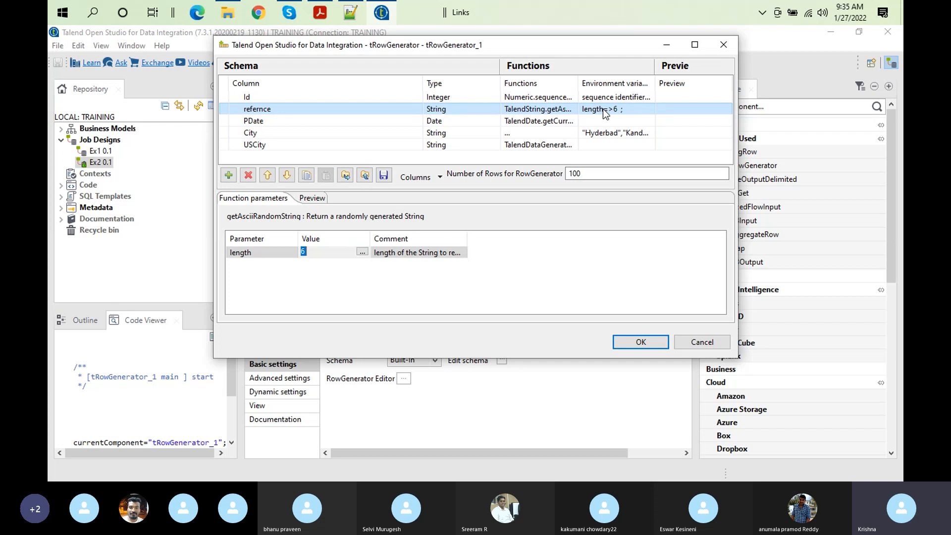
{"action": "left_click", "coordinate": [328, 249]}
{"action": "key", "text": "BackSpace"}
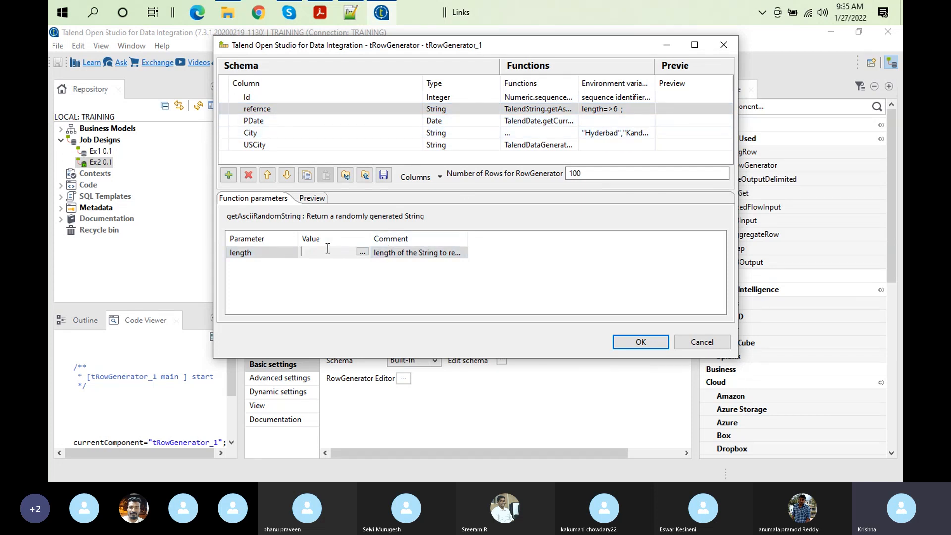
{"action": "type", "text": "3"}
{"action": "left_click", "coordinate": [365, 250]}
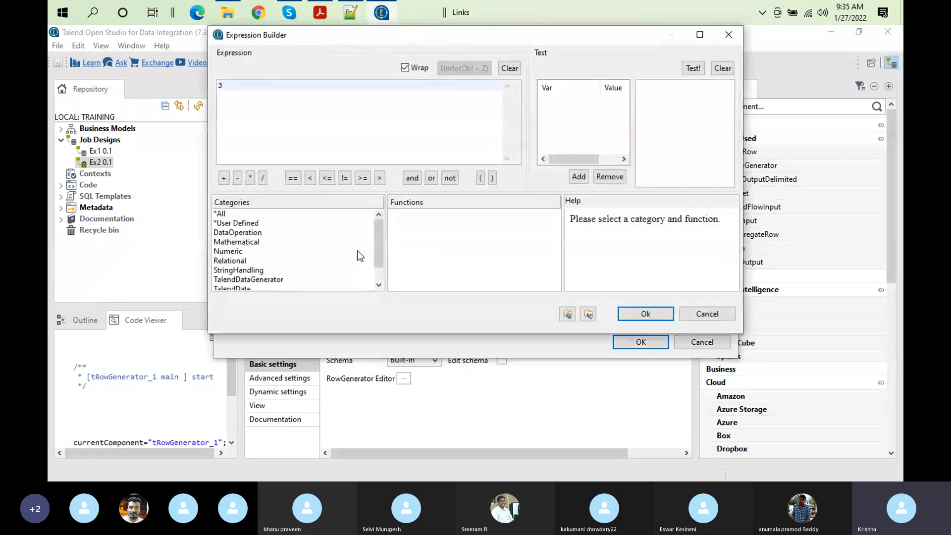
{"action": "key", "text": "BackSpace"}
{"action": "type", "text": "4"}
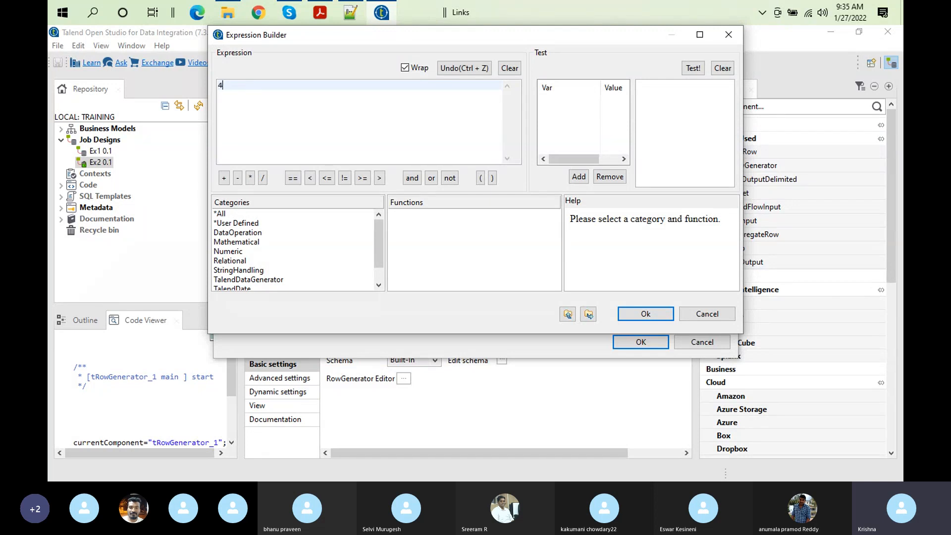
{"action": "left_click", "coordinate": [639, 318]}
{"action": "left_click", "coordinate": [663, 342]}
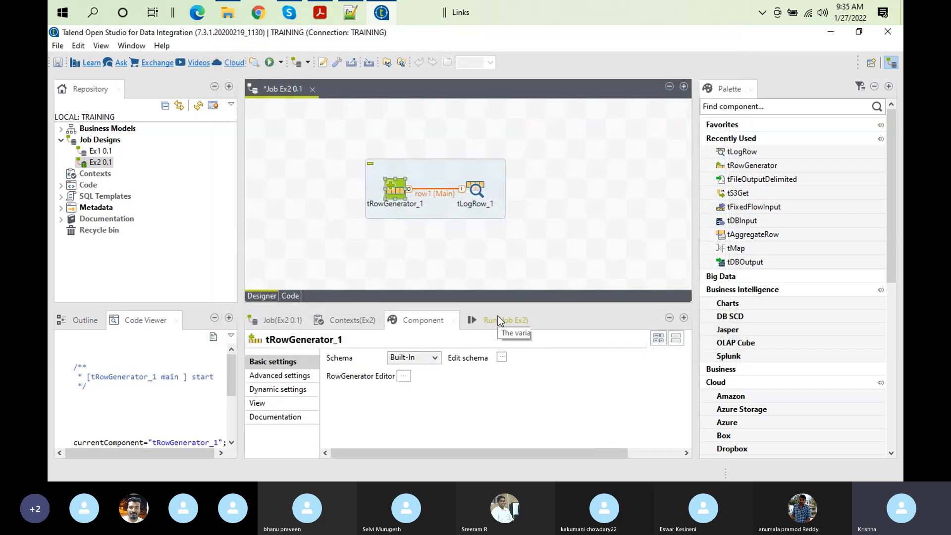
{"action": "left_click", "coordinate": [58, 62]}
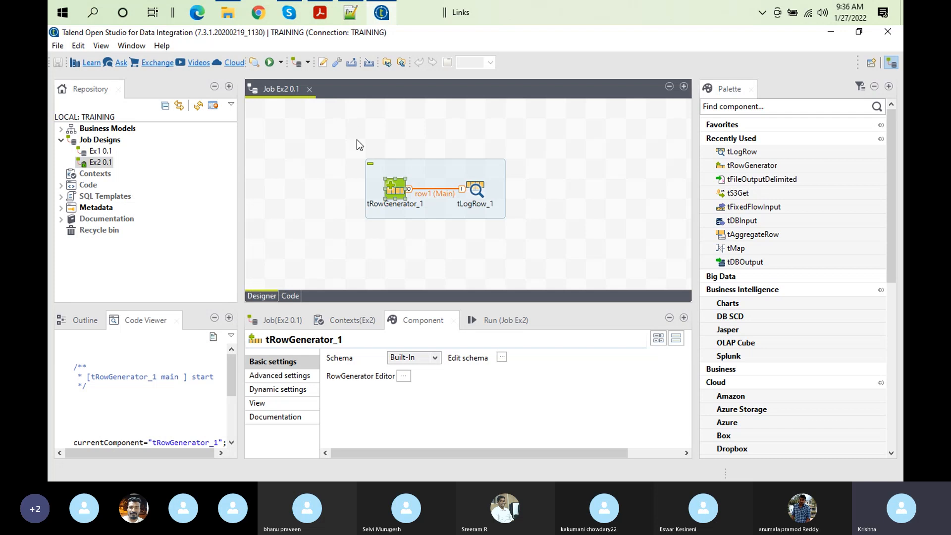
Step: Maximize the Run view of job Ex2 to examine its advanced and basic run settings, and restore the layout
{"action": "left_click", "coordinate": [515, 320]}
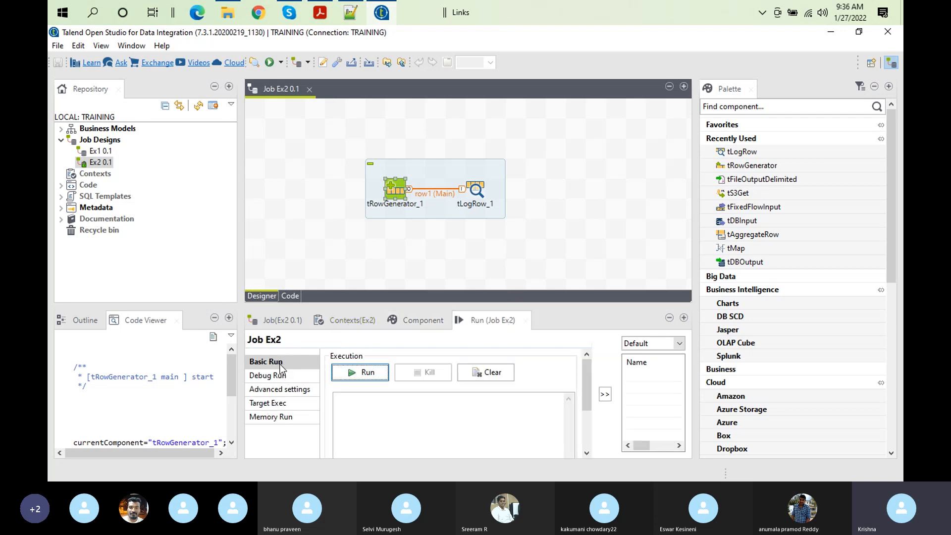
{"action": "double_click", "coordinate": [484, 313]}
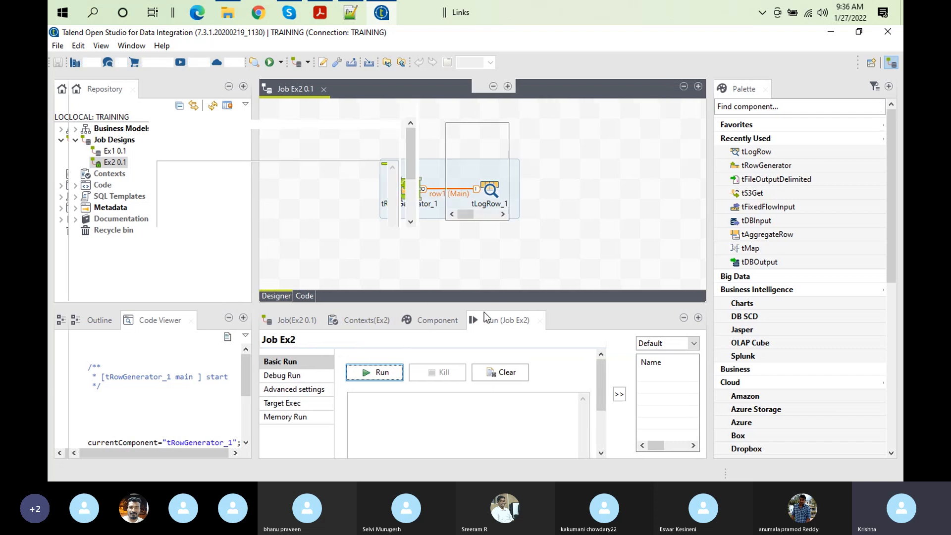
{"action": "left_click", "coordinate": [124, 159]}
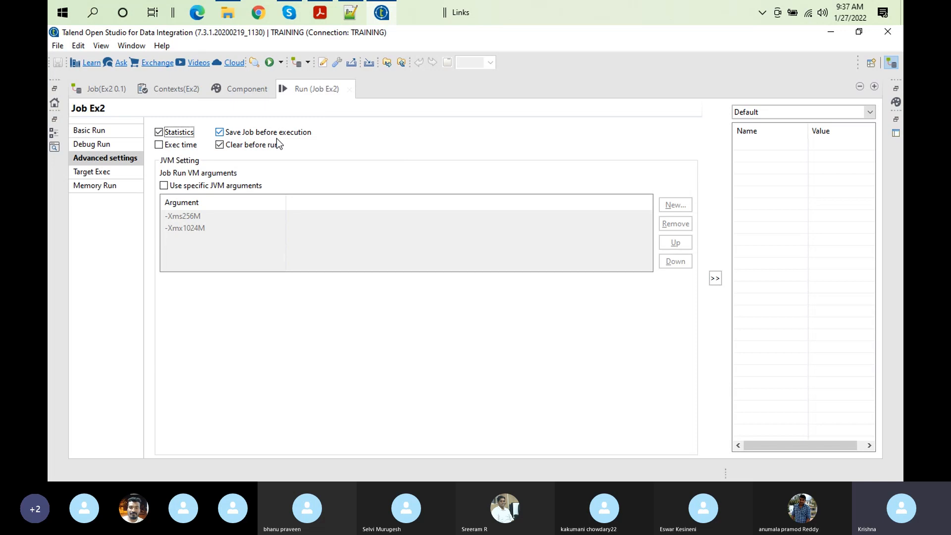
{"action": "left_click", "coordinate": [102, 132]}
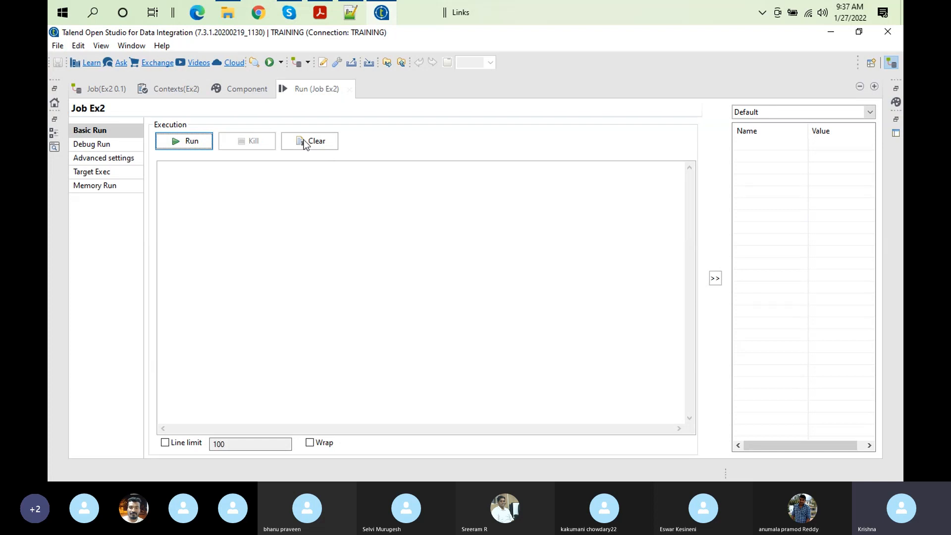
{"action": "double_click", "coordinate": [318, 88]}
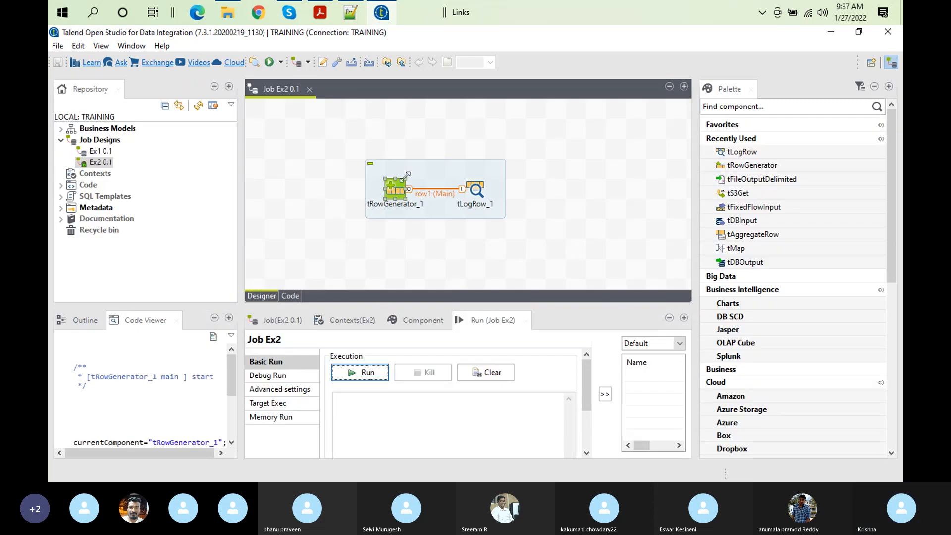
Step: Go through the basic, advanced, view and documentation settings of tRowGenerator_1
{"action": "left_click", "coordinate": [423, 313]}
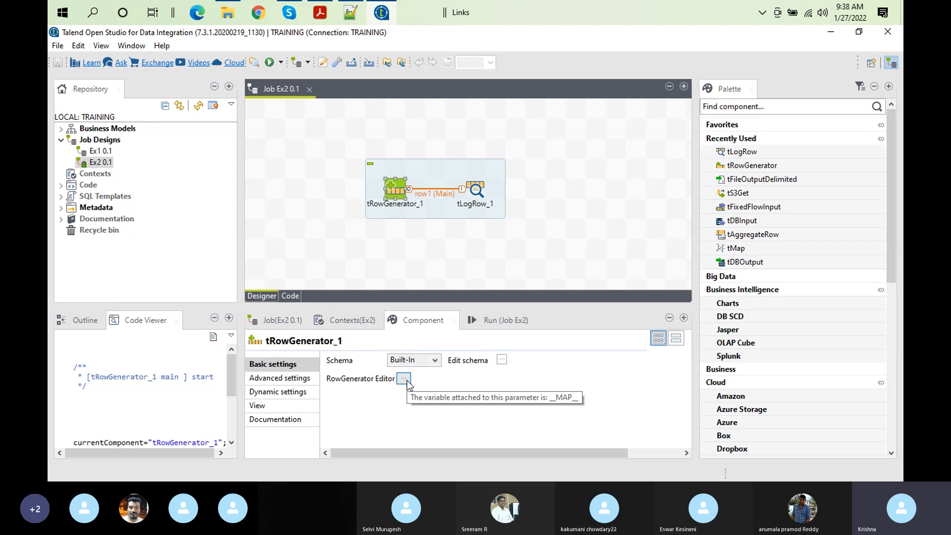
{"action": "left_click", "coordinate": [276, 380]}
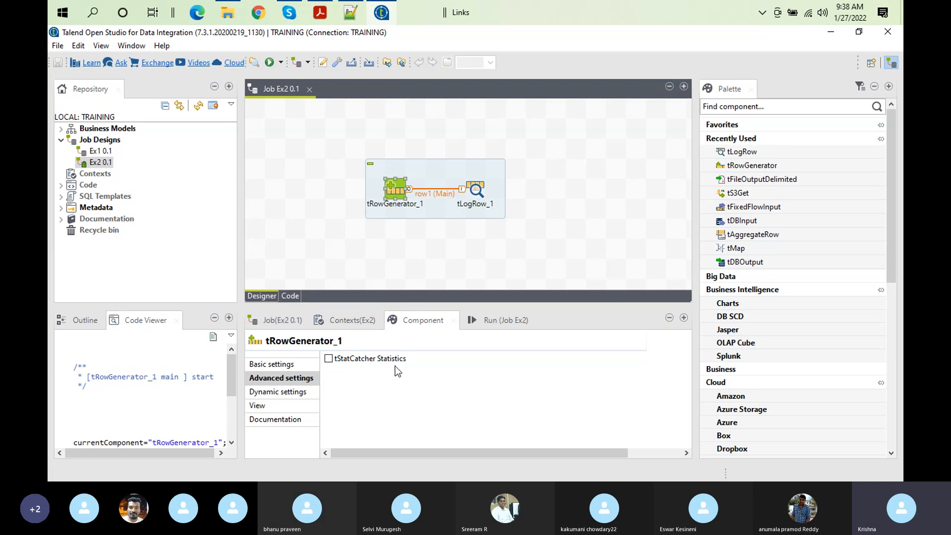
{"action": "left_click", "coordinate": [295, 405]}
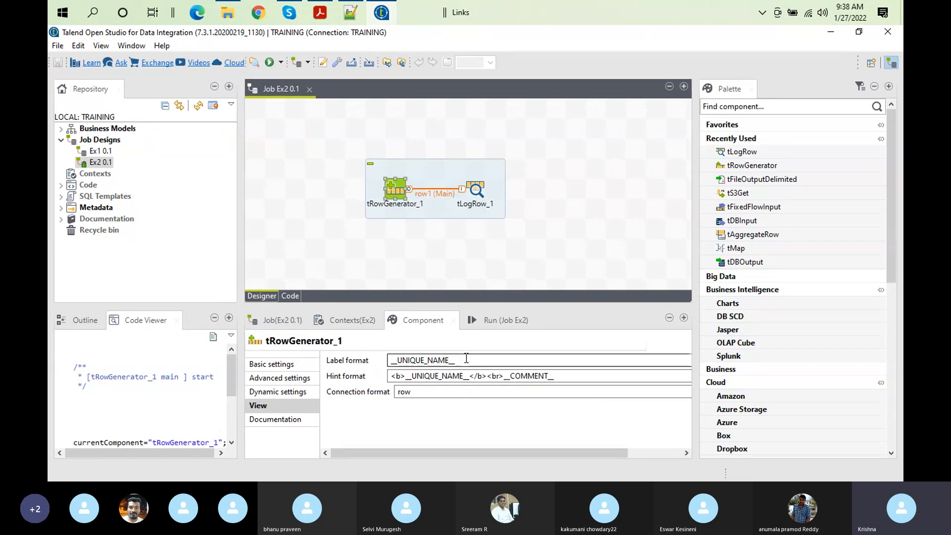
{"action": "left_click", "coordinate": [283, 422]}
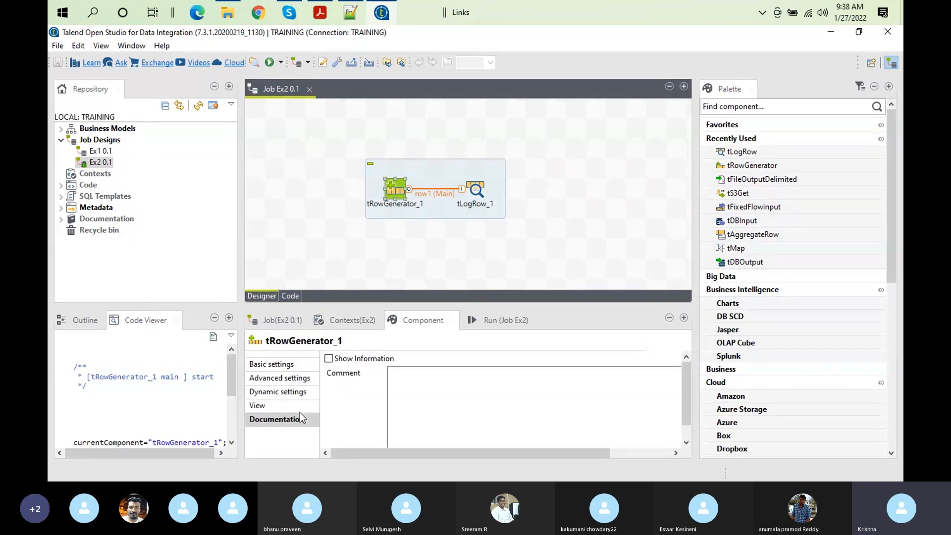
Step: Enable Show Information in tRowGenerator_1's documentation settings, and enter the comment "Creation Data for Demo"
{"action": "left_click", "coordinate": [335, 359]}
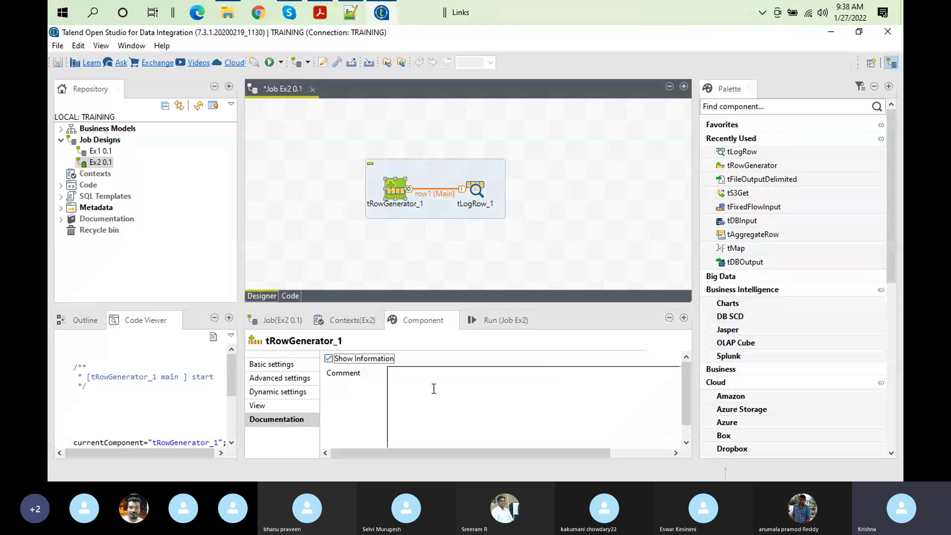
{"action": "left_click", "coordinate": [434, 389]}
{"action": "type", "text": "Cr"}
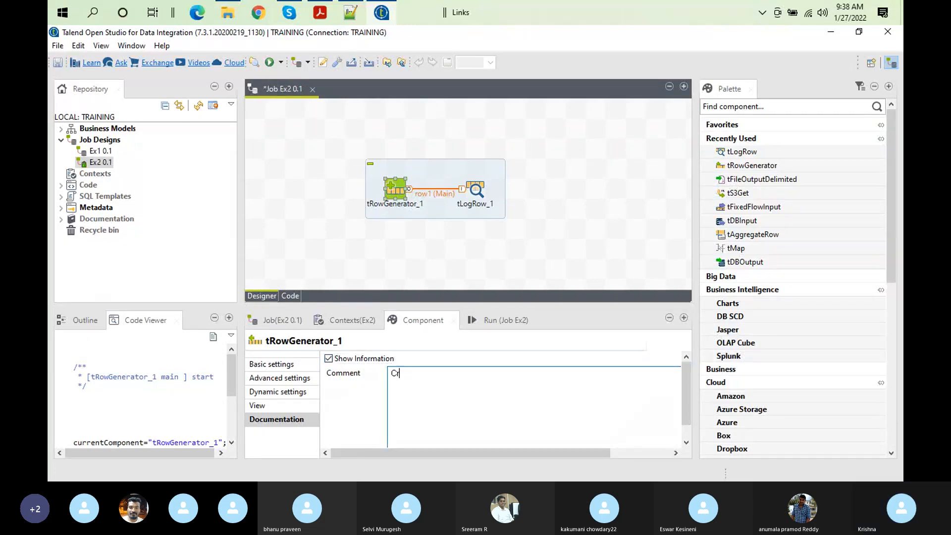
{"action": "type", "text": "eation Data for demo"}
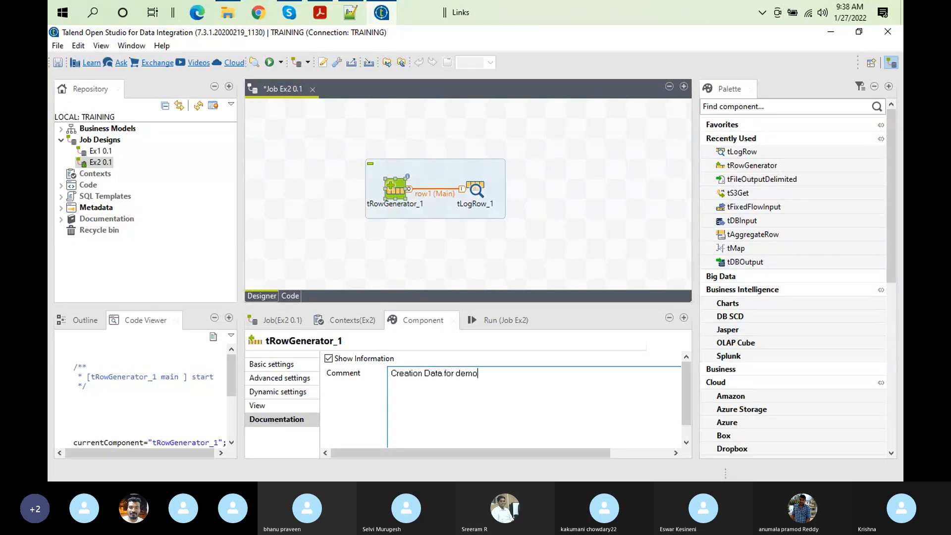
{"action": "key", "text": "BackSpace"}
{"action": "key", "text": "BackSpace"}
{"action": "key", "text": "BackSpace"}
{"action": "key", "text": "BackSpace"}
{"action": "type", "text": "Demo"}
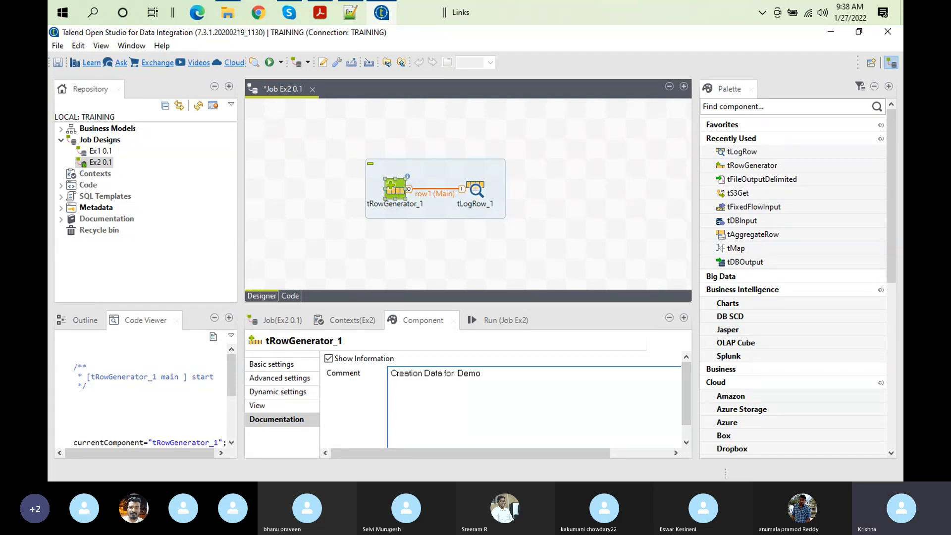
{"action": "left_click", "coordinate": [303, 365]}
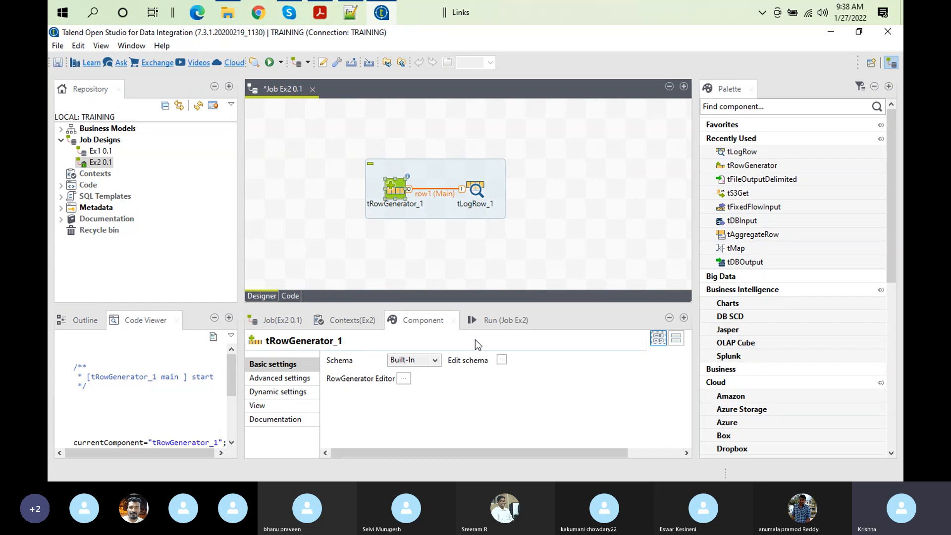
Step: Check the information marker on tRowGenerator_1, and review its advanced, dynamic, view and basic settings
{"action": "left_click", "coordinate": [504, 325]}
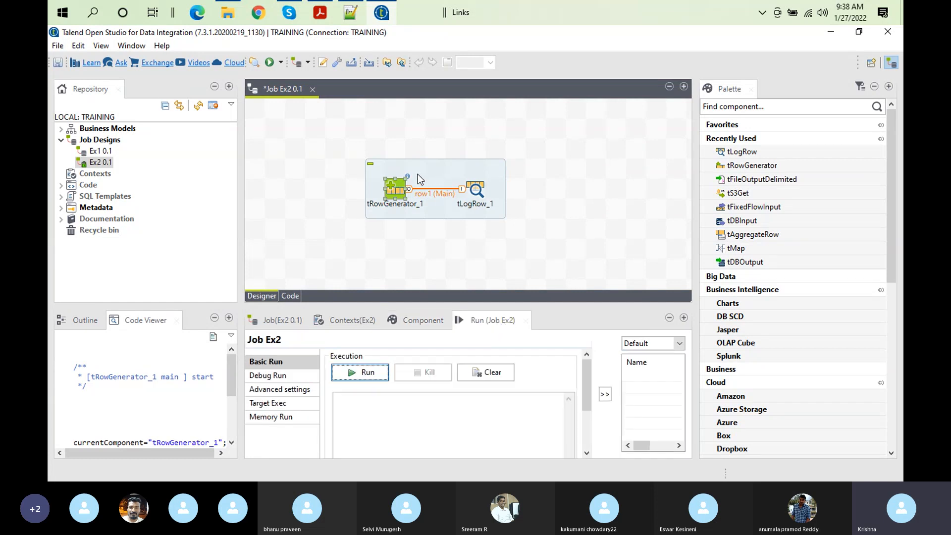
{"action": "mouse_move", "coordinate": [410, 179]}
{"action": "left_click", "coordinate": [417, 316]}
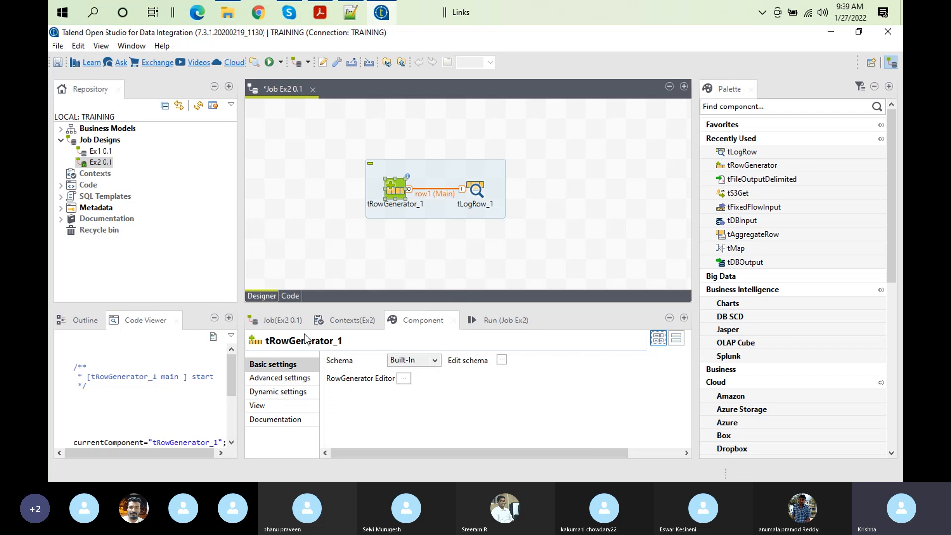
{"action": "left_click", "coordinate": [292, 380]}
{"action": "left_click", "coordinate": [292, 391]}
{"action": "left_click", "coordinate": [283, 406]}
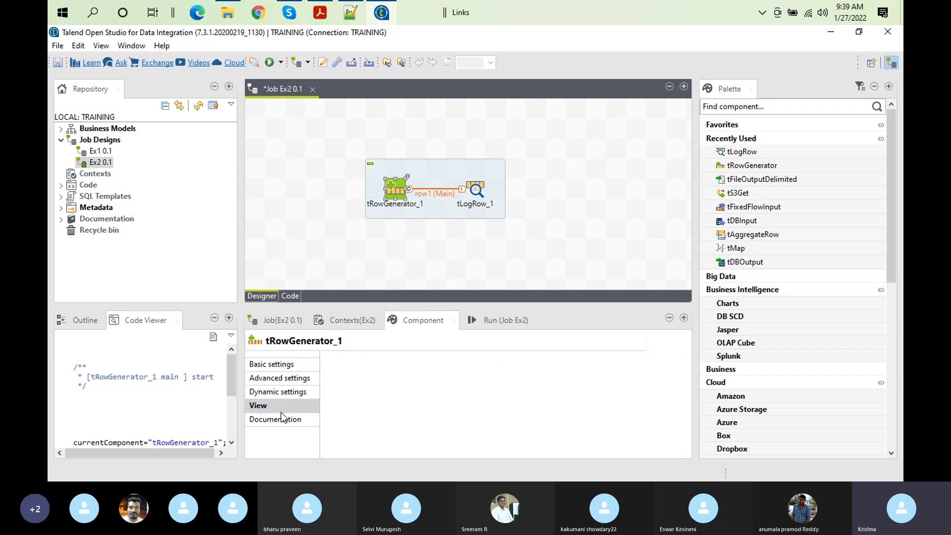
{"action": "left_click", "coordinate": [286, 379]}
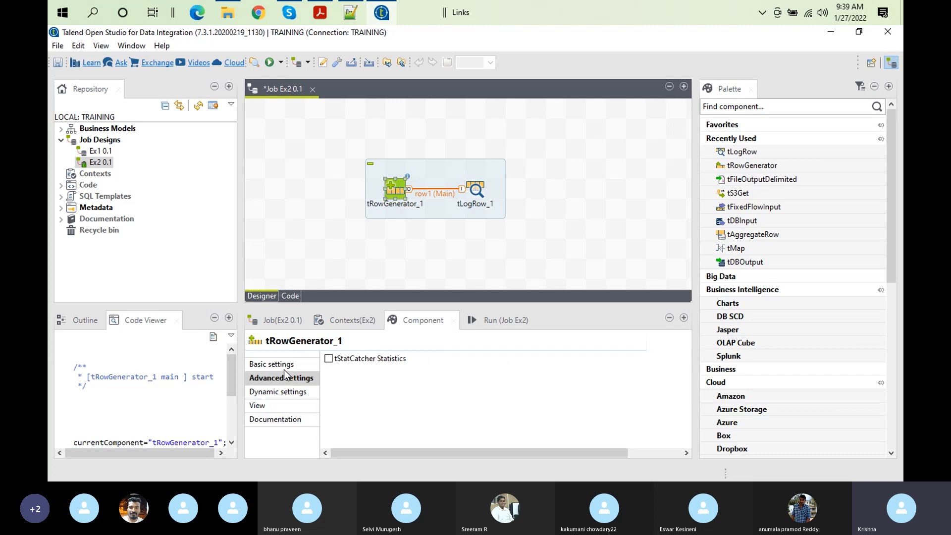
{"action": "left_click", "coordinate": [284, 369]}
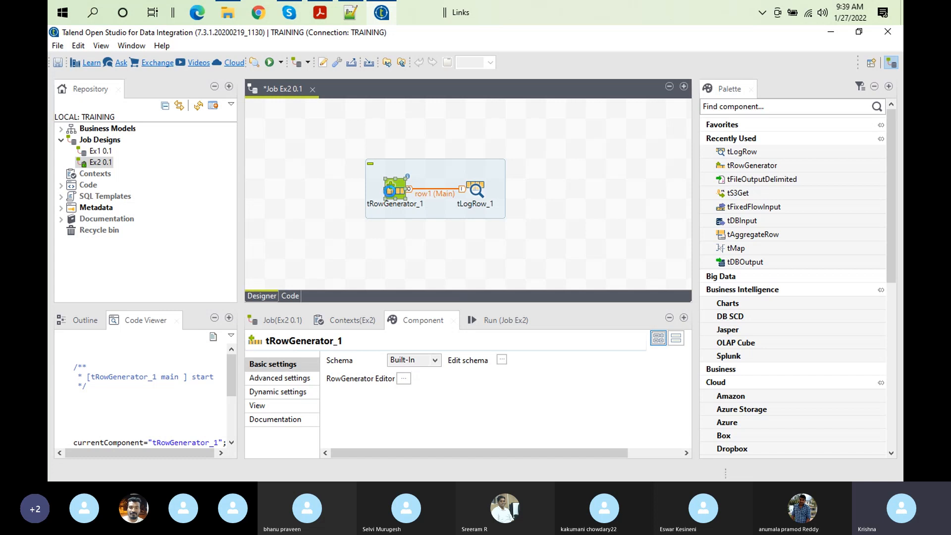
Step: Open the help page for the tRowGenerator component and maximize the Help view
{"action": "key", "text": "F1"}
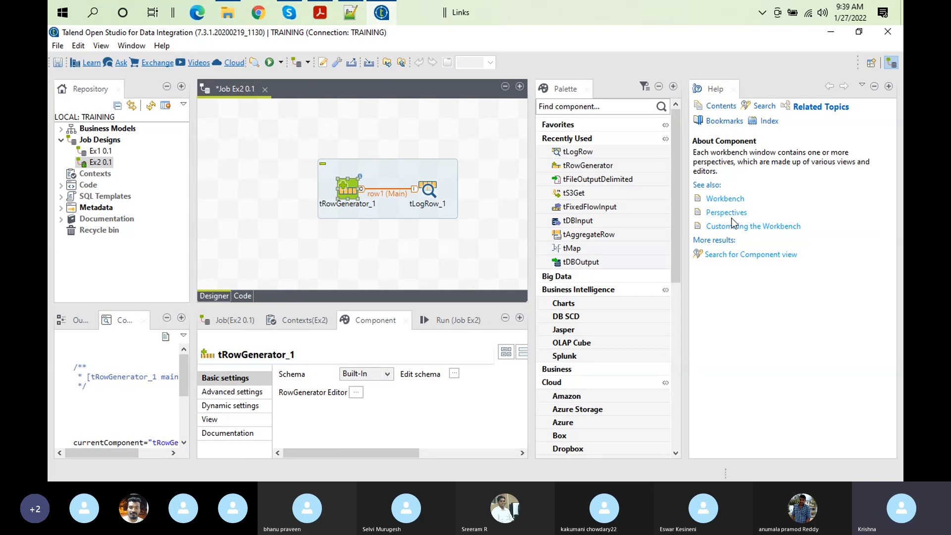
{"action": "left_click", "coordinate": [396, 251]}
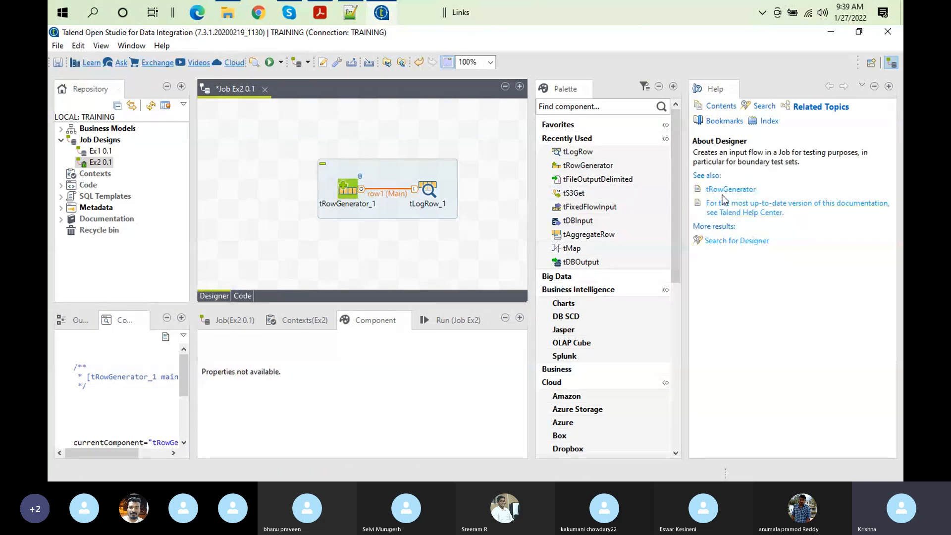
{"action": "left_click", "coordinate": [732, 189]}
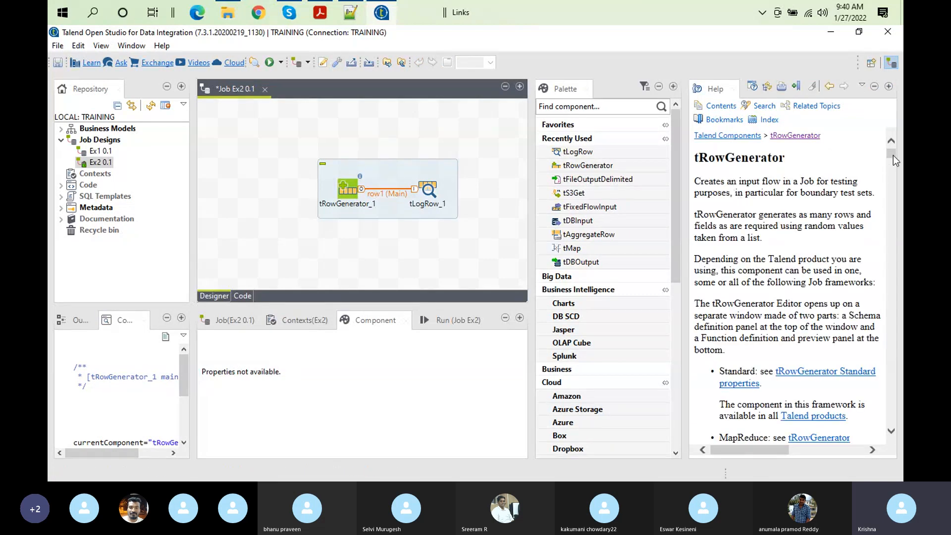
{"action": "left_click_drag", "start_coordinate": [893, 156], "coordinate": [887, 182]}
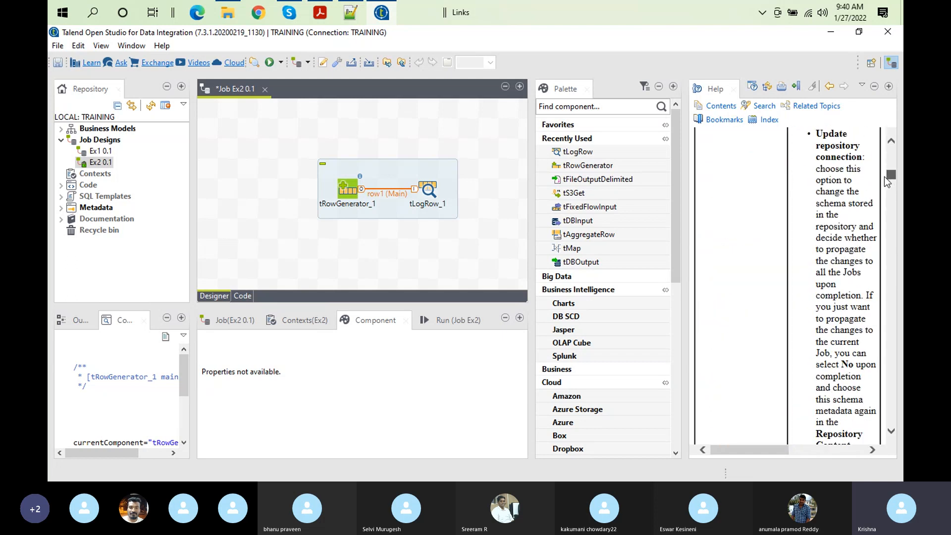
{"action": "double_click", "coordinate": [698, 92]}
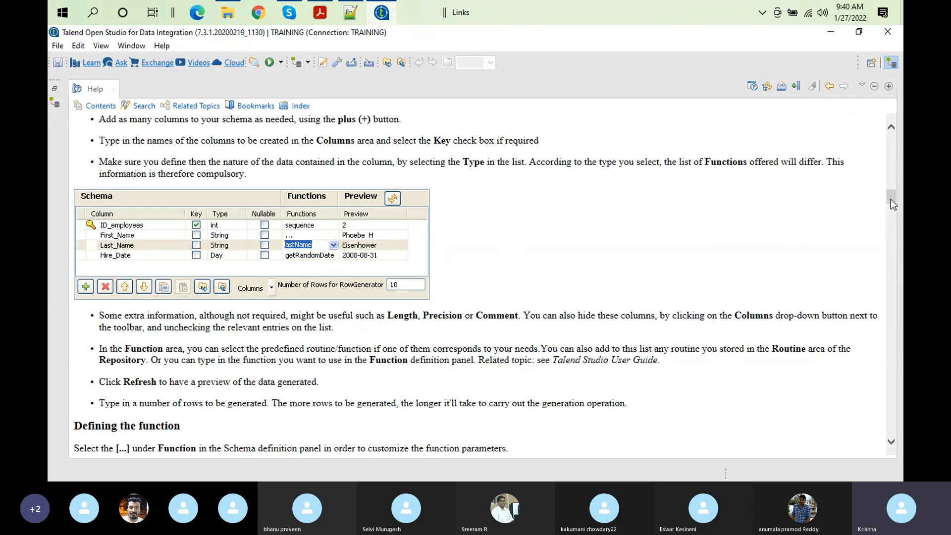
Step: Read the tRowGenerator help on schema, settings, global variables and example output, and close Help to return to the Run view of Ex2
{"action": "left_click_drag", "start_coordinate": [891, 199], "coordinate": [884, 166]}
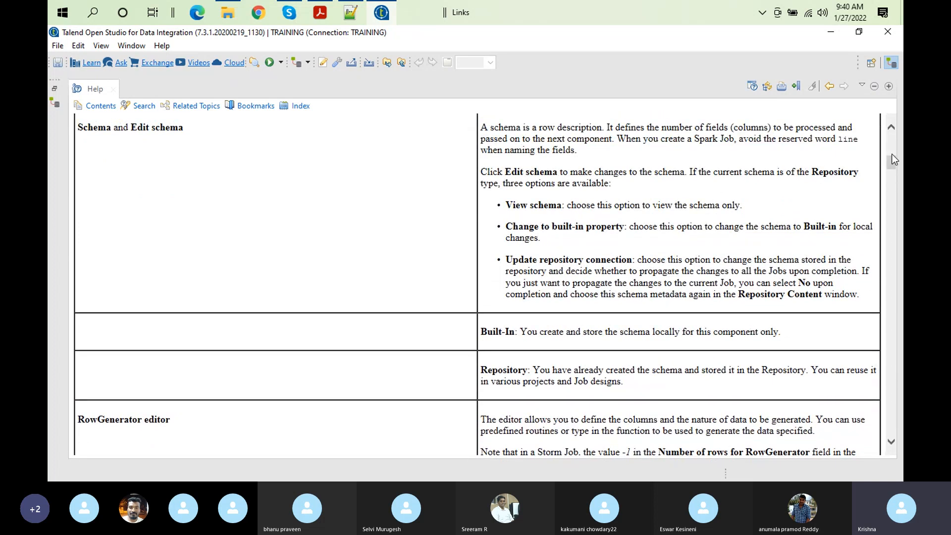
{"action": "mouse_move", "coordinate": [892, 160]}
{"action": "left_mouse_down"}
{"action": "mouse_move", "coordinate": [886, 151]}
{"action": "mouse_move", "coordinate": [881, 174]}
{"action": "left_mouse_up"}
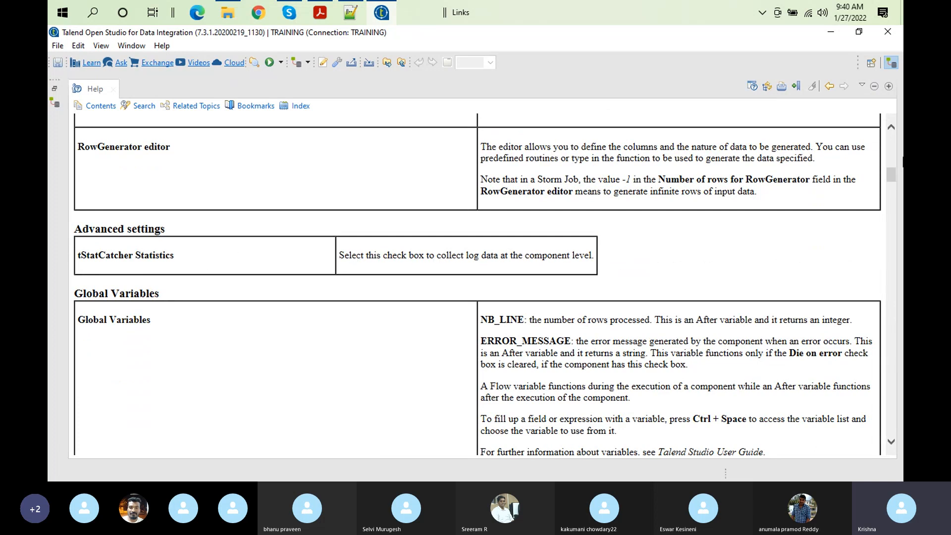
{"action": "left_click_drag", "start_coordinate": [889, 177], "coordinate": [881, 247]}
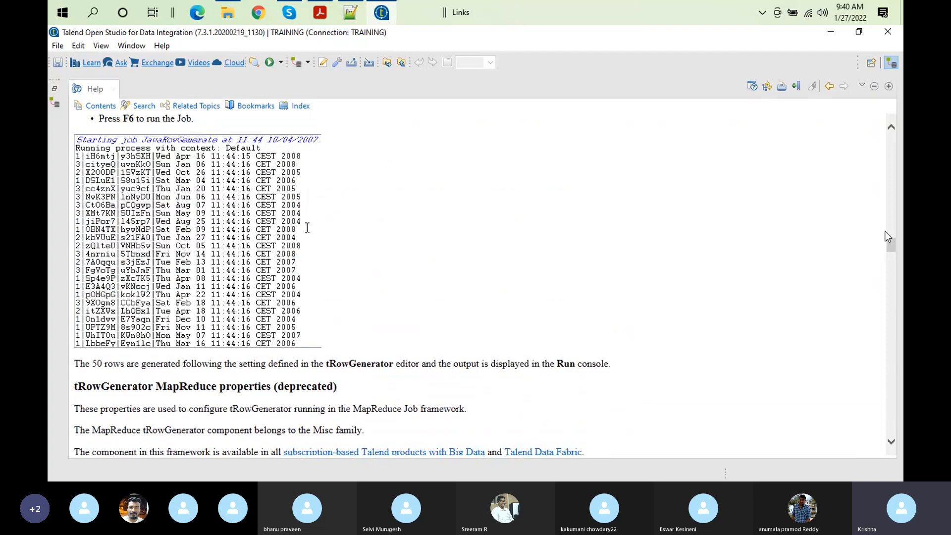
{"action": "left_click_drag", "start_coordinate": [890, 248], "coordinate": [903, 138]}
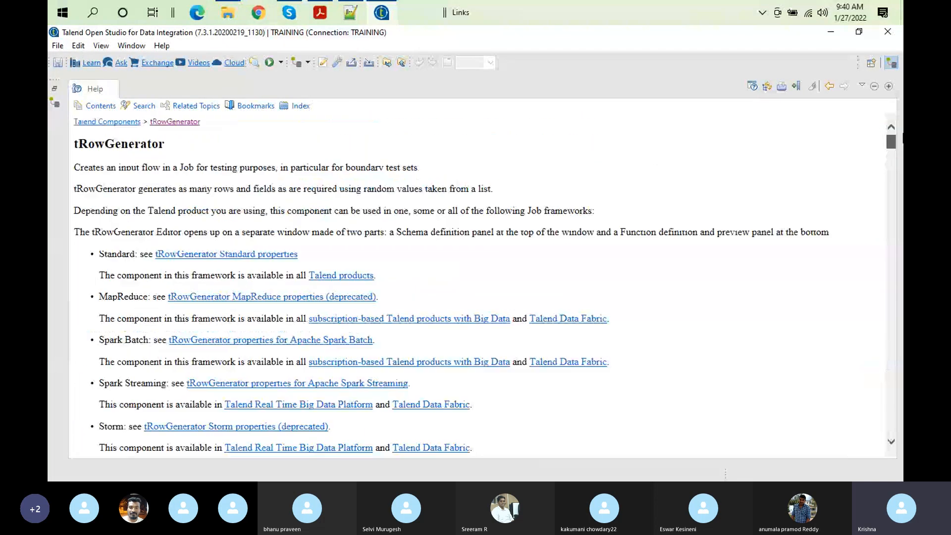
{"action": "left_click_drag", "start_coordinate": [902, 141], "coordinate": [900, 216]}
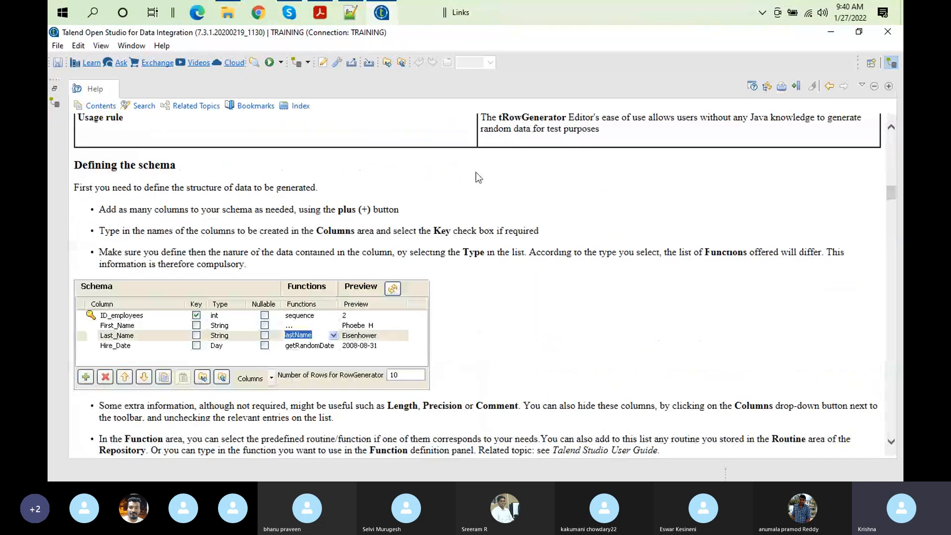
{"action": "double_click", "coordinate": [96, 89]}
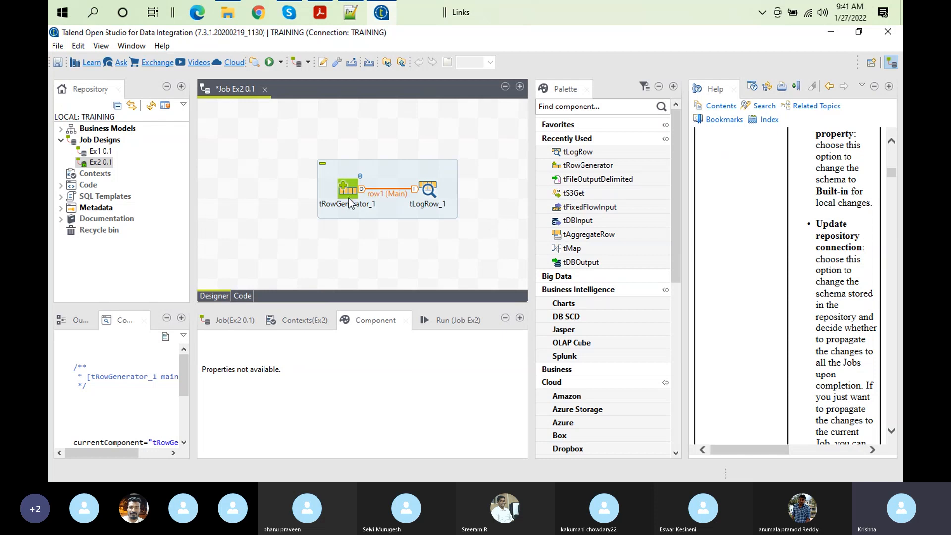
{"action": "left_click", "coordinate": [735, 90]}
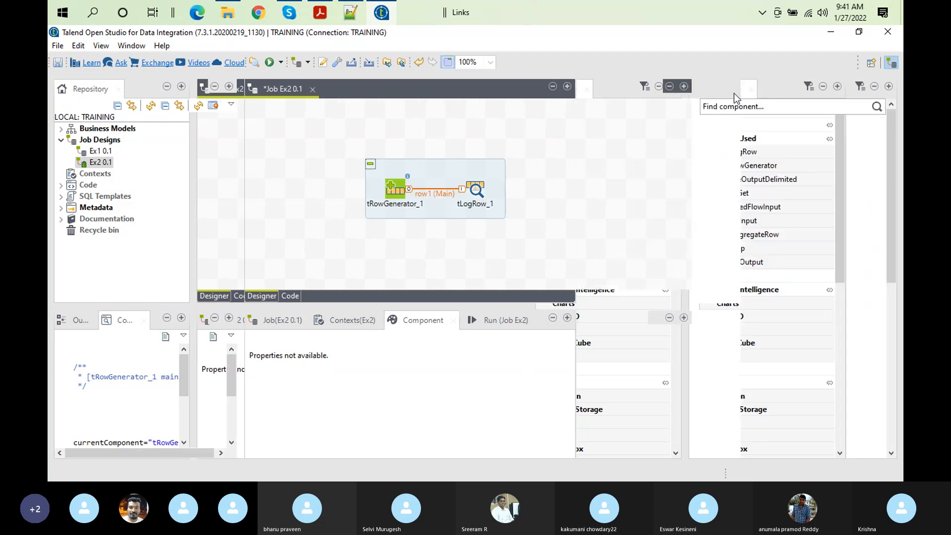
{"action": "left_click", "coordinate": [491, 326]}
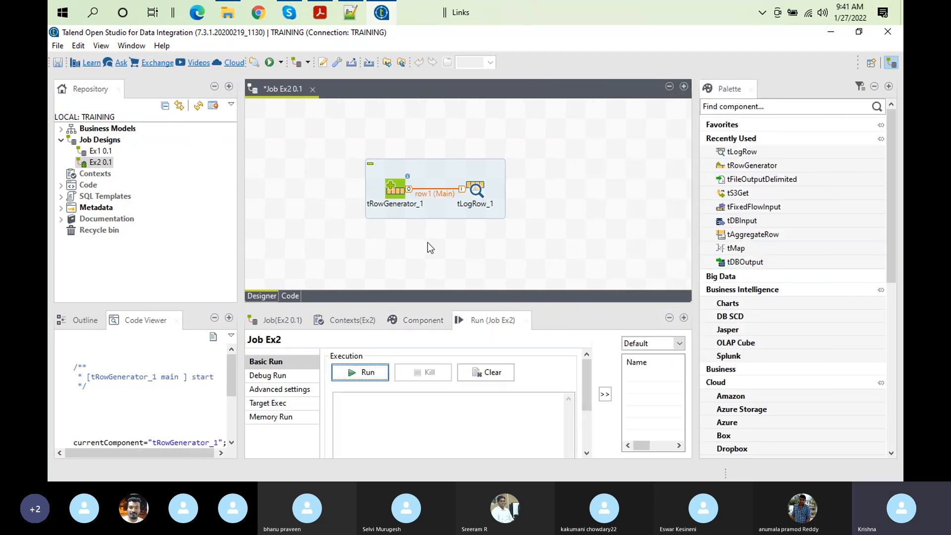
Step: Delete the row1 (Main) link and the tLogRow_1 component from job Ex2
{"action": "left_click", "coordinate": [441, 193]}
{"action": "key", "text": "Delete"}
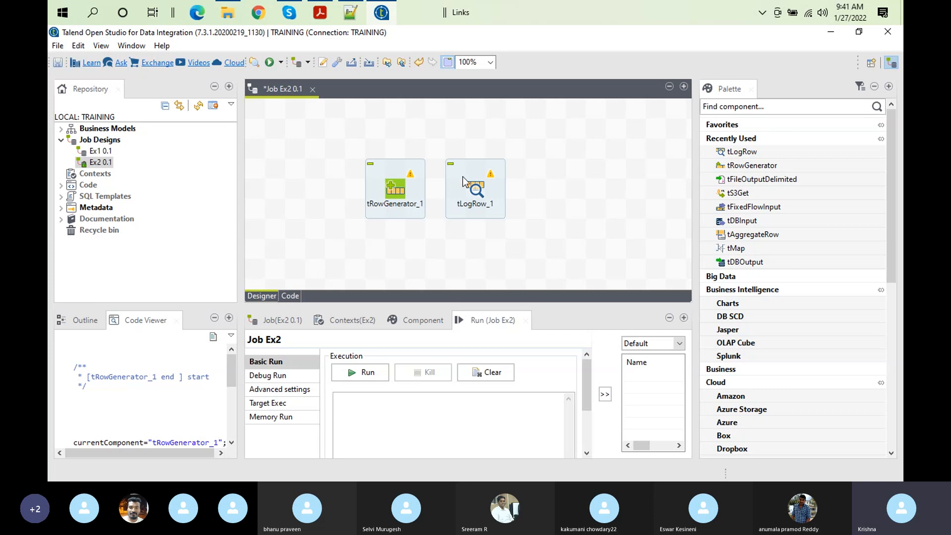
{"action": "left_click", "coordinate": [469, 190]}
{"action": "key", "text": "Delete"}
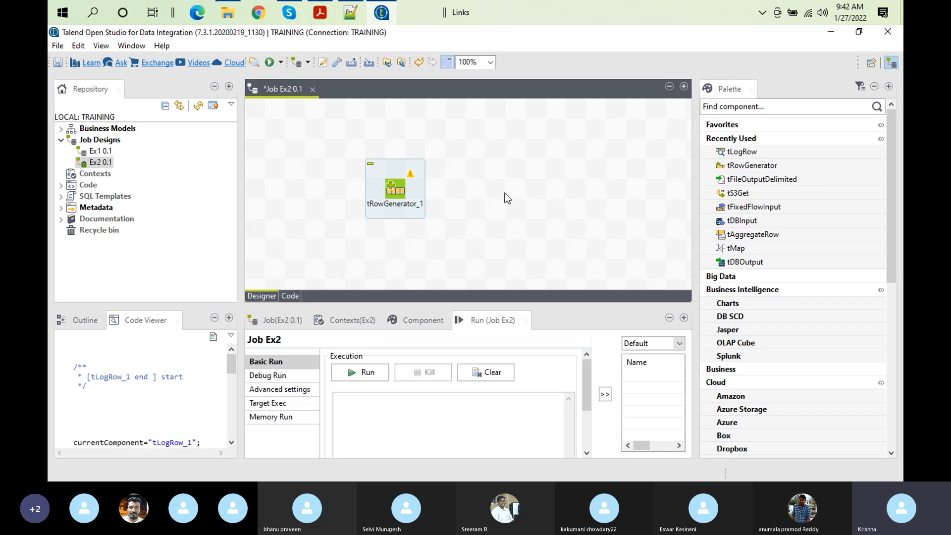
Step: Add a new tLogRow component to the job canvas beside tRowGenerator_1
{"action": "type", "text": "t"}
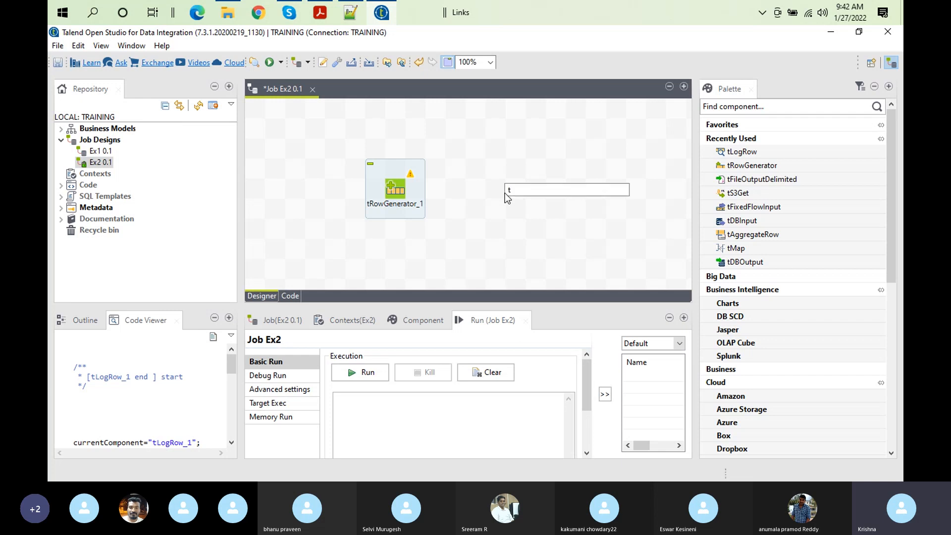
{"action": "type", "text": "l"}
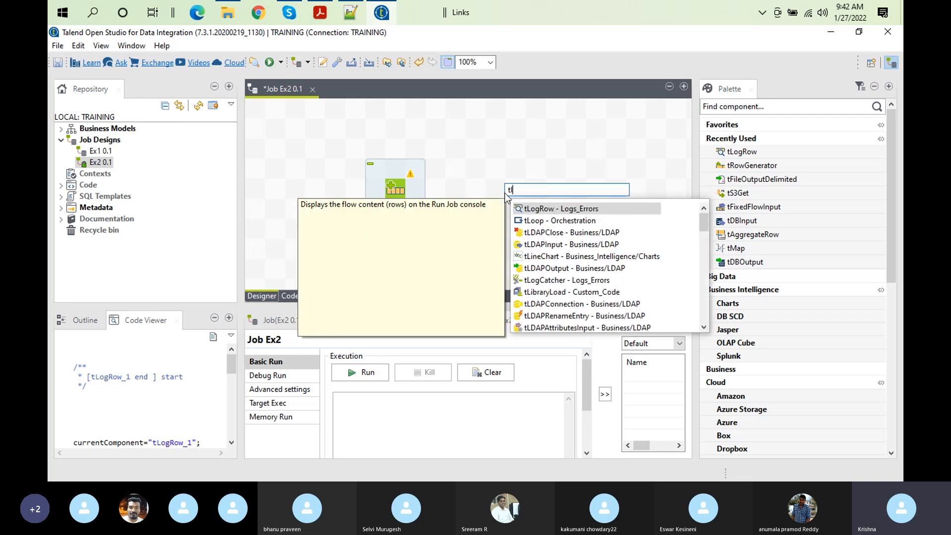
{"action": "type", "text": "og"}
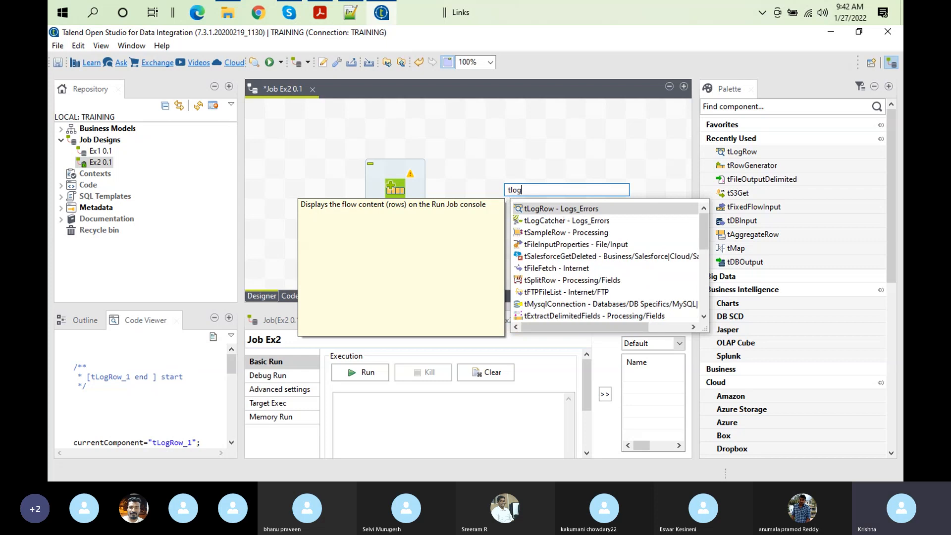
{"action": "double_click", "coordinate": [540, 210]}
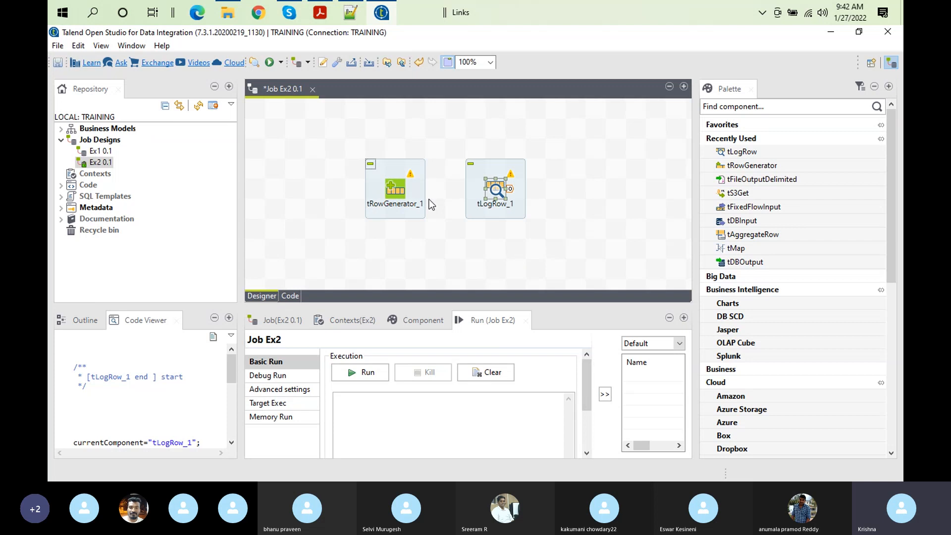
Step: Connect tRowGenerator_1 to tLogRow_1 with a Main row link
{"action": "left_click", "coordinate": [404, 175]}
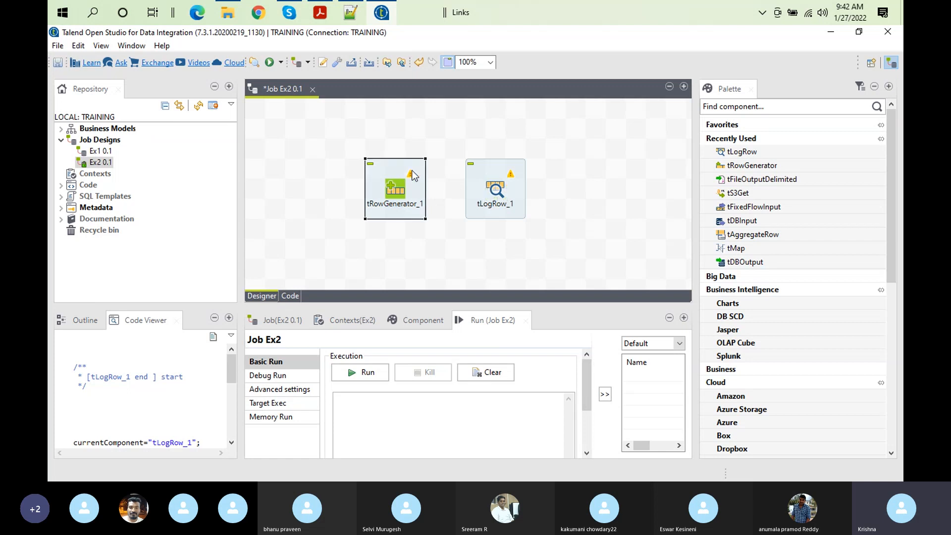
{"action": "left_click", "coordinate": [478, 184]}
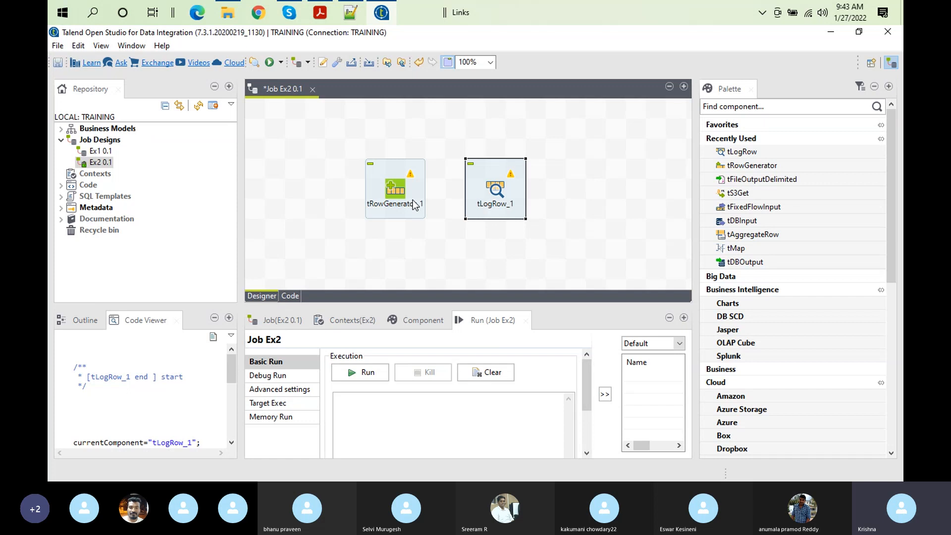
{"action": "left_click", "coordinate": [402, 189]}
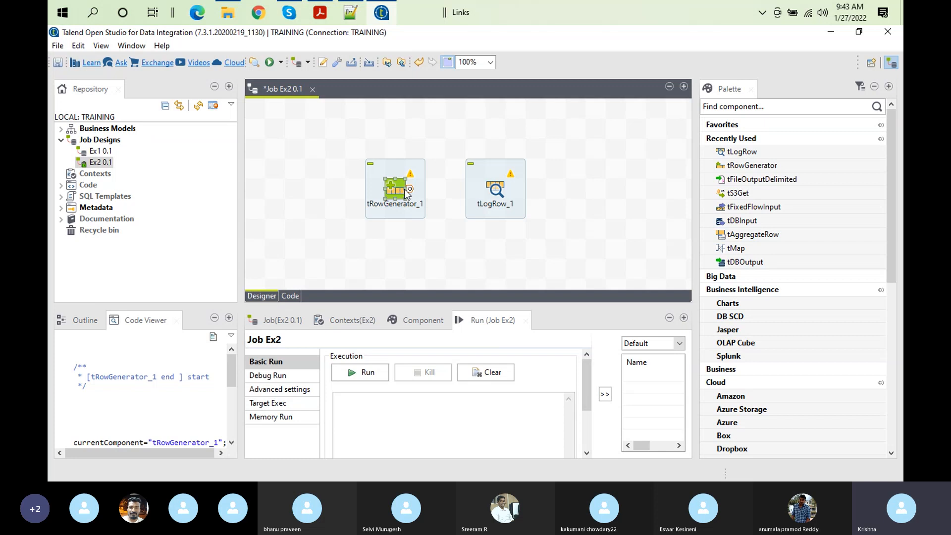
{"action": "right_click", "coordinate": [405, 191]}
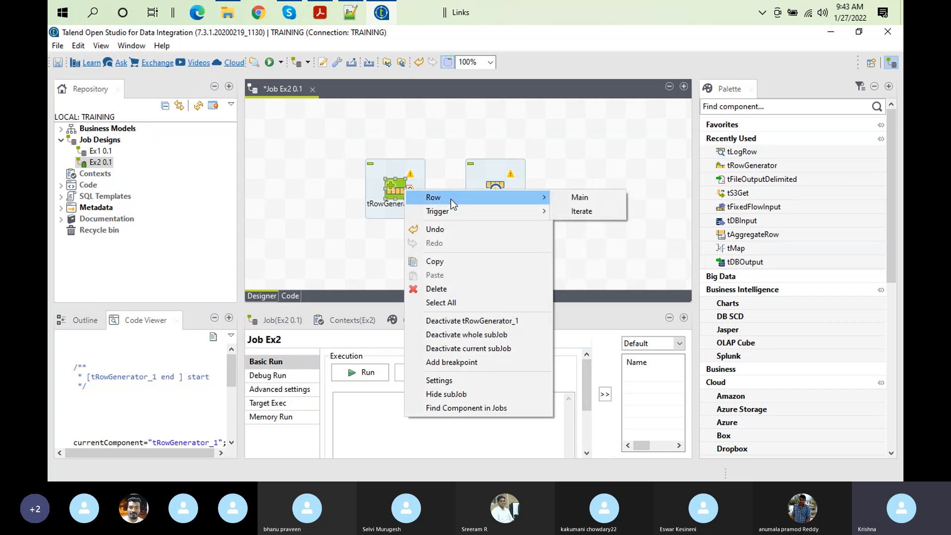
{"action": "mouse_move", "coordinate": [450, 211]}
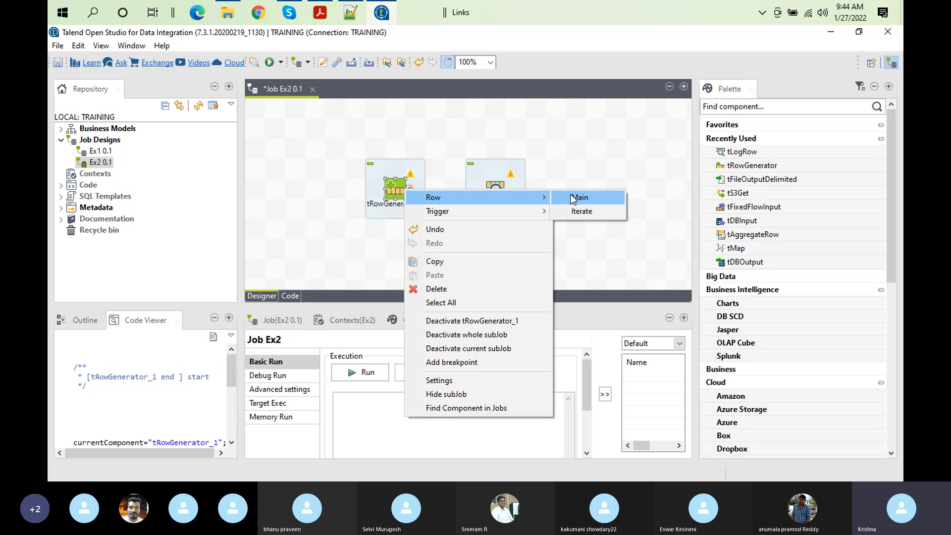
{"action": "left_click", "coordinate": [579, 198]}
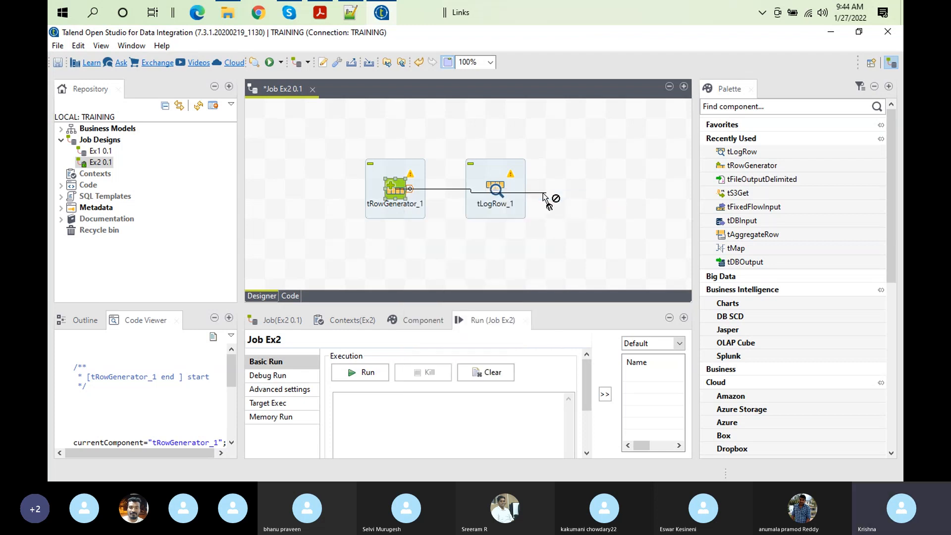
{"action": "left_click", "coordinate": [497, 191]}
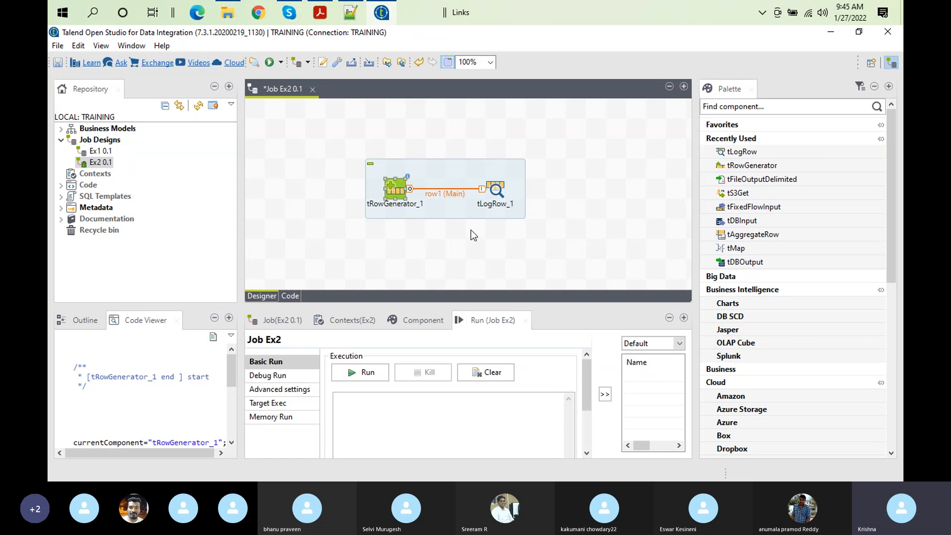
Step: Examine the Row link options offered for tLogRow_1, both connected components and the row1 (Main) link
{"action": "left_click", "coordinate": [498, 195]}
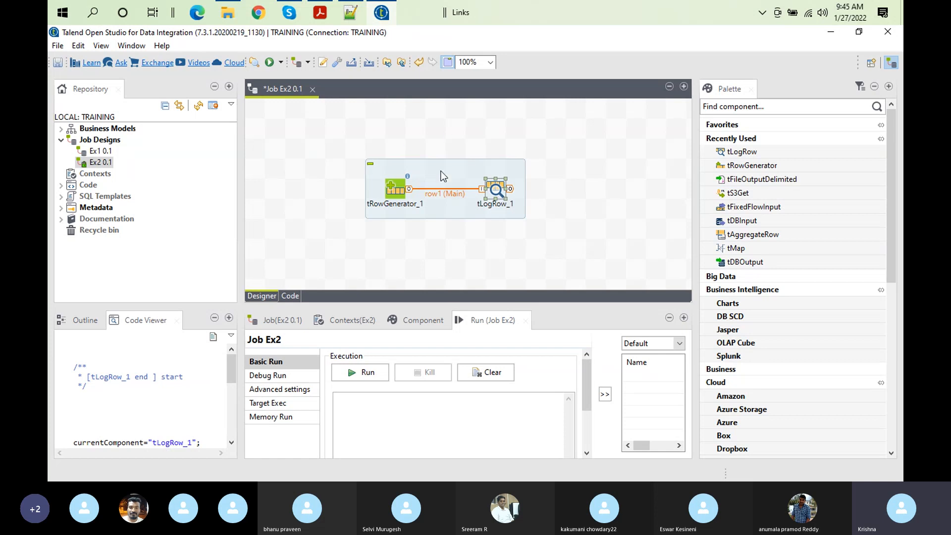
{"action": "left_click", "coordinate": [393, 194]}
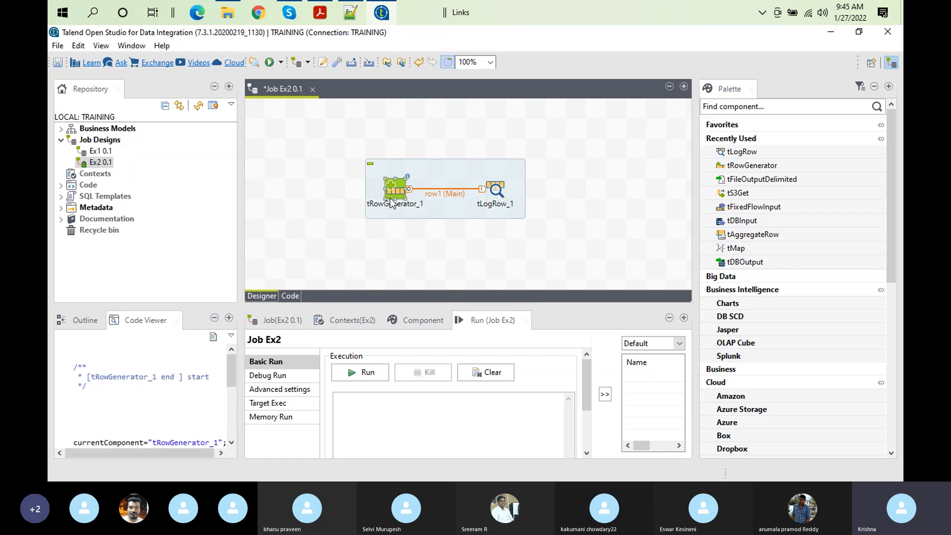
{"action": "left_click", "coordinate": [496, 197]}
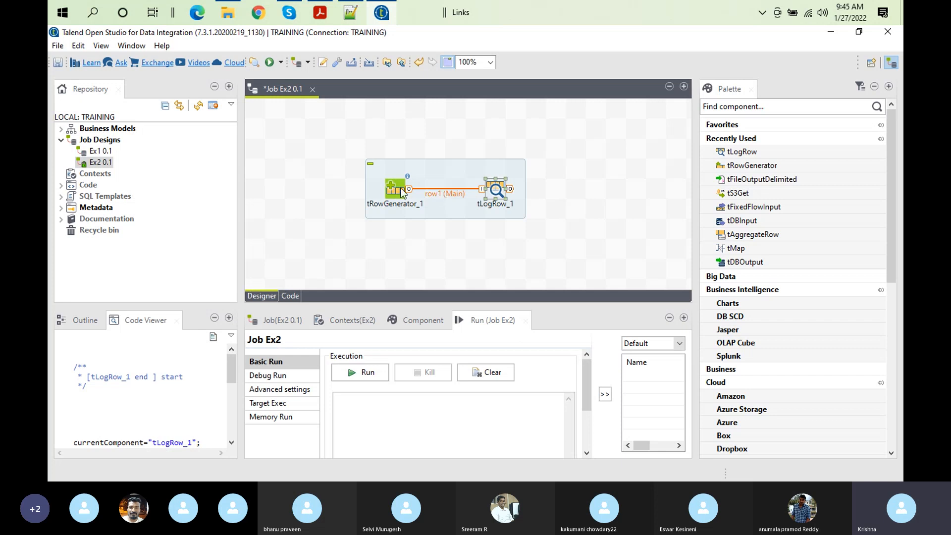
{"action": "right_click", "coordinate": [495, 189]}
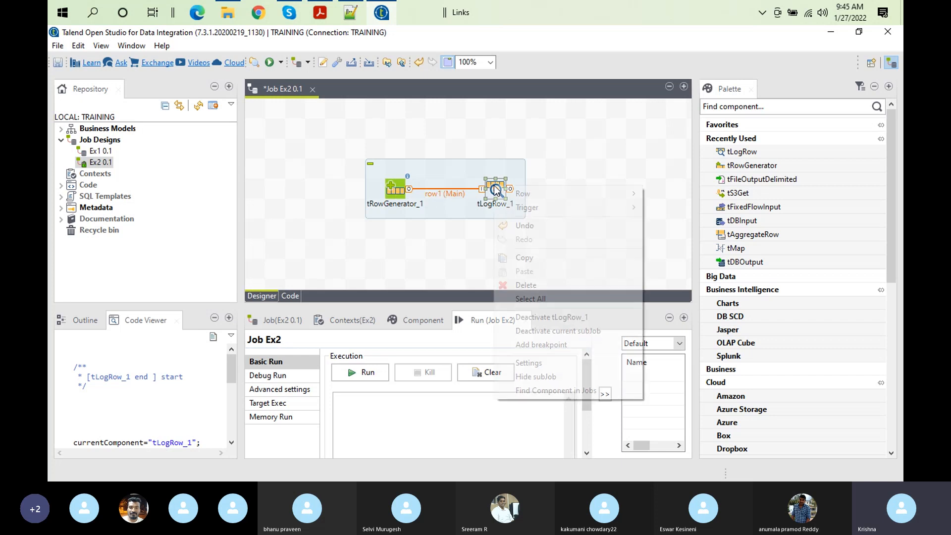
{"action": "mouse_move", "coordinate": [605, 195]}
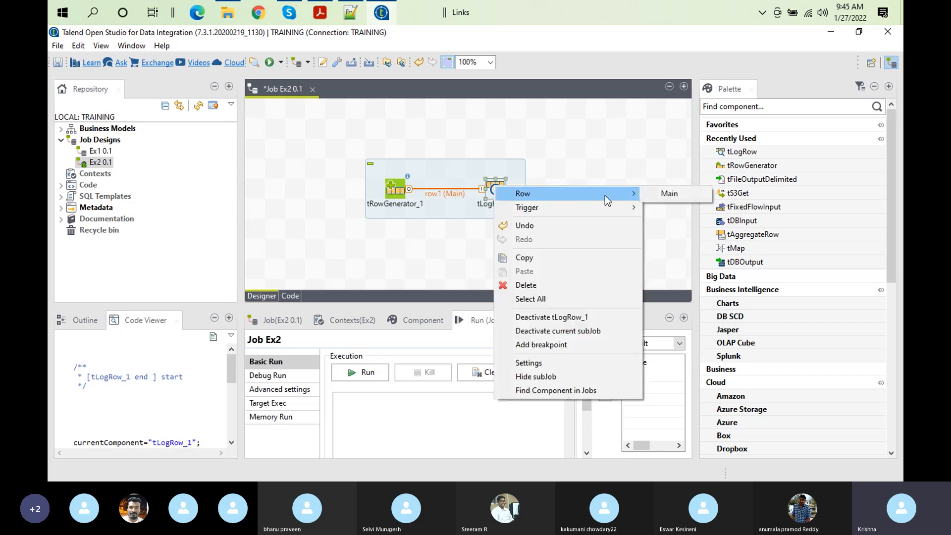
{"action": "left_click", "coordinate": [590, 154]}
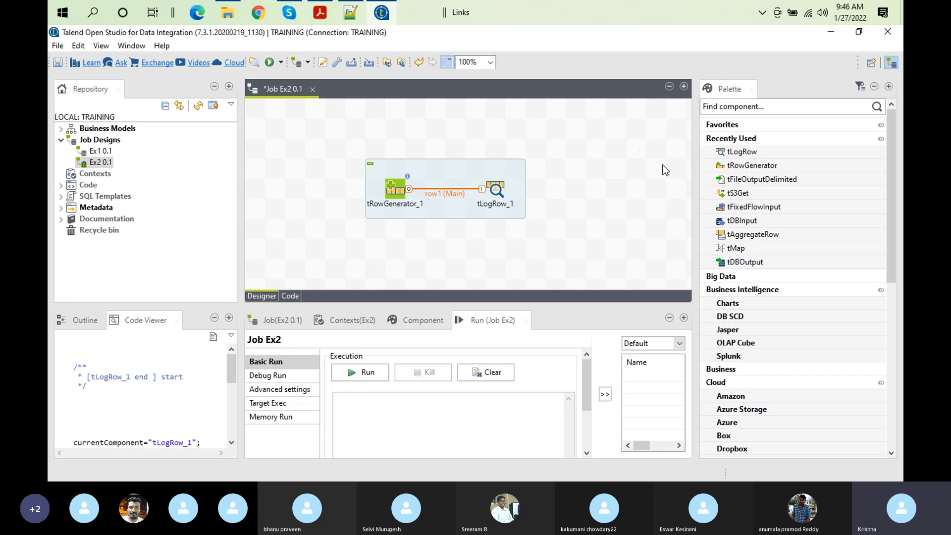
{"action": "left_click", "coordinate": [396, 188]}
{"action": "left_click", "coordinate": [494, 193]}
{"action": "left_click", "coordinate": [452, 194]}
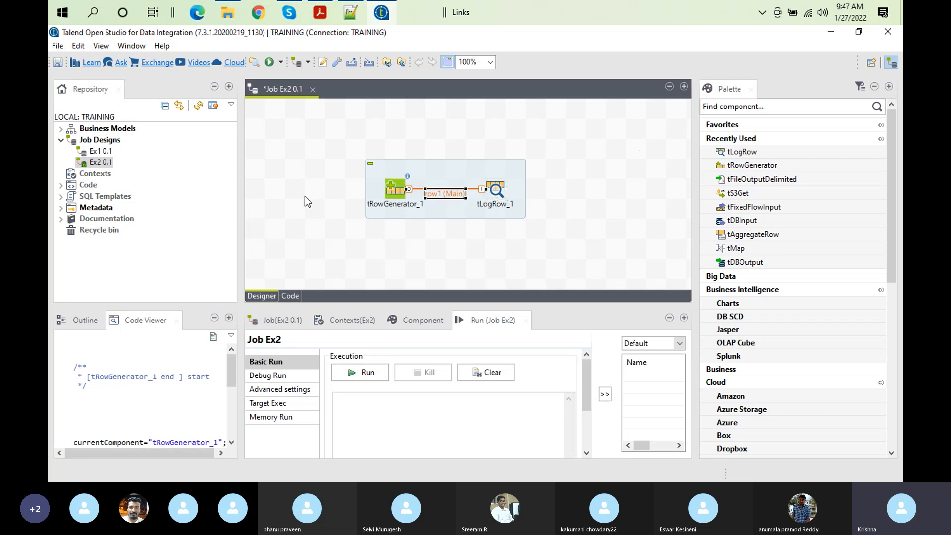
Step: Add a tJava component to the job canvas, to the left of tRowGenerator_1
{"action": "left_click", "coordinate": [304, 196]}
{"action": "type", "text": "t"}
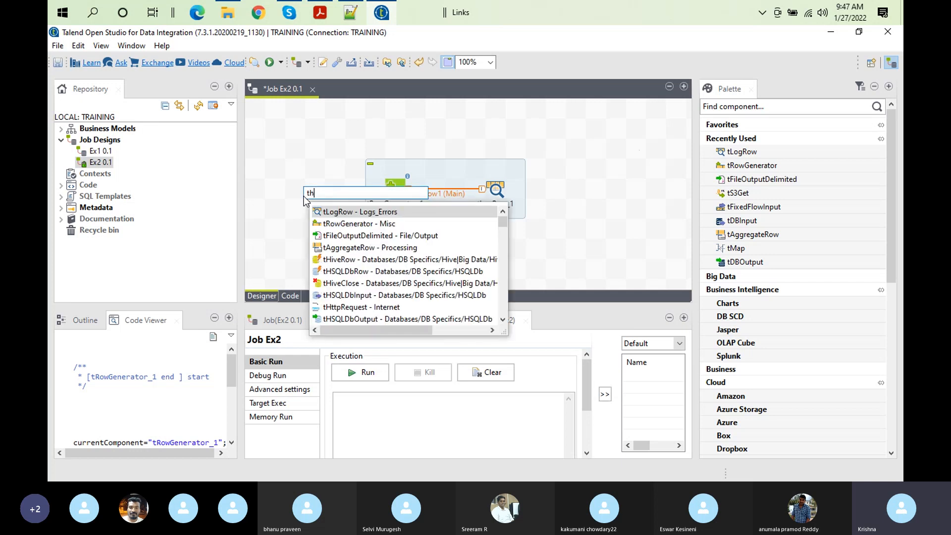
{"action": "type", "text": "java"}
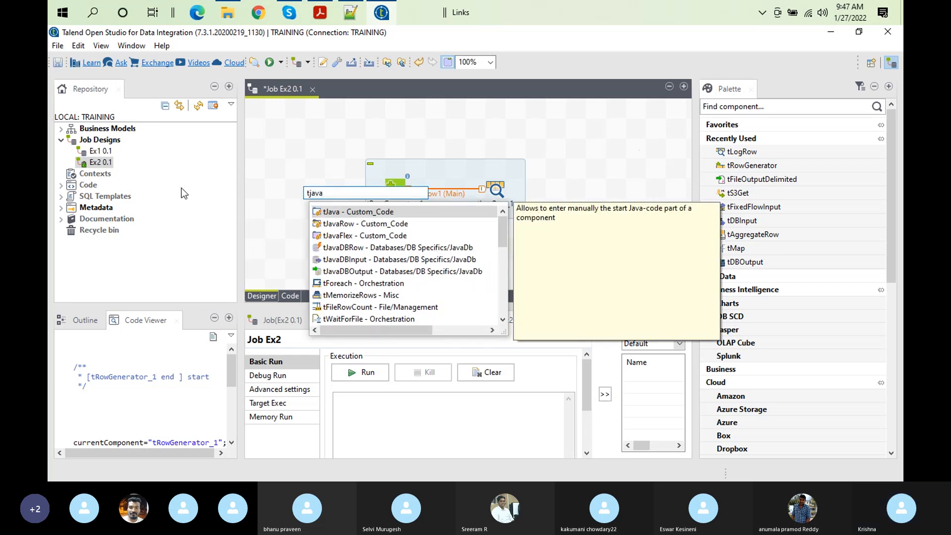
{"action": "double_click", "coordinate": [337, 212]}
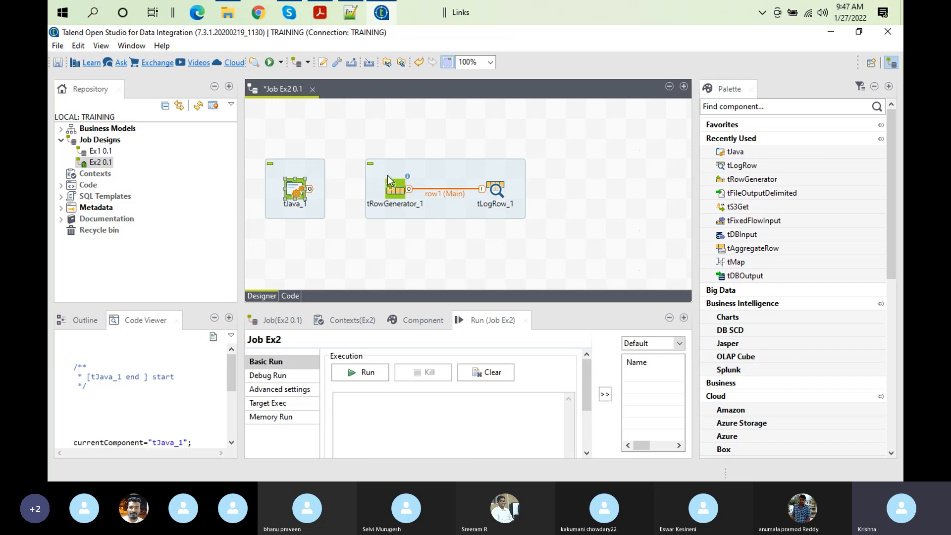
Step: Connect tJava_1 to tRowGenerator_1 with an On Subjob Ok trigger
{"action": "right_click", "coordinate": [299, 190]}
{"action": "mouse_move", "coordinate": [361, 210]}
{"action": "left_click", "coordinate": [468, 213]}
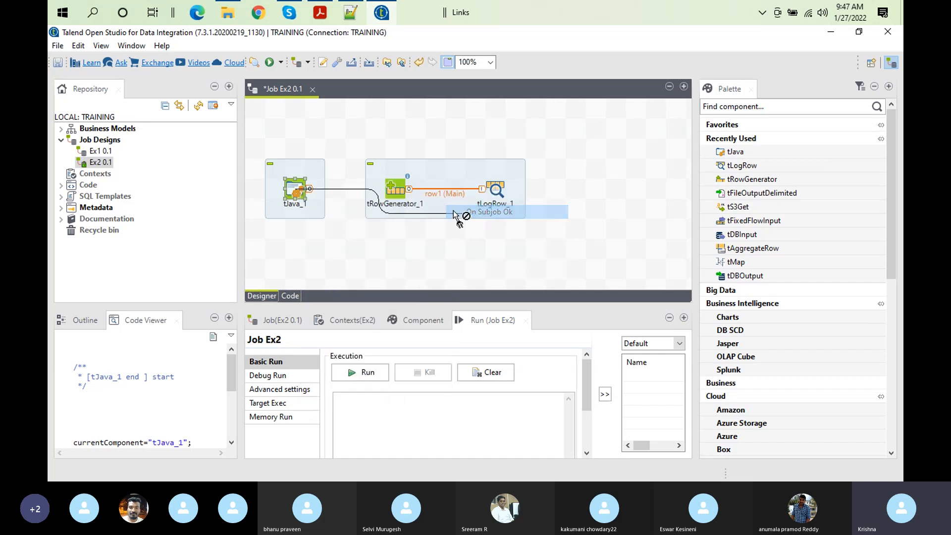
{"action": "left_click", "coordinate": [398, 191]}
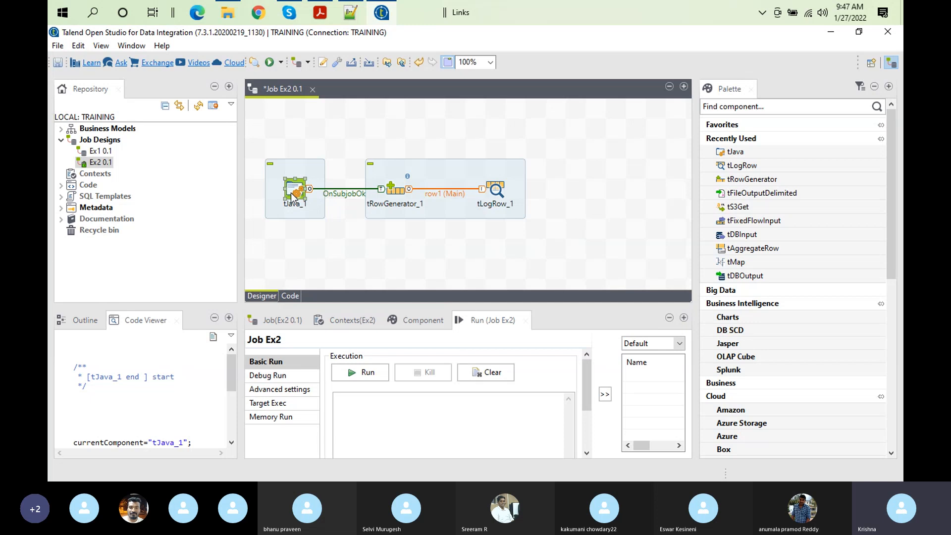
Step: Delete the OnSubjobOk link, move tJava_1 below tRowGenerator_1, and delete tJava_1 from the job
{"action": "left_click", "coordinate": [353, 189]}
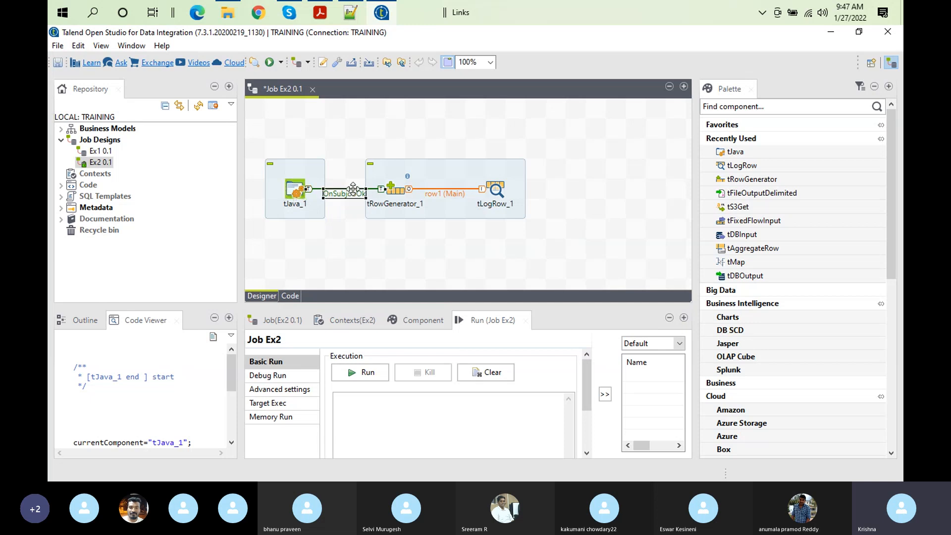
{"action": "key", "text": "Delete"}
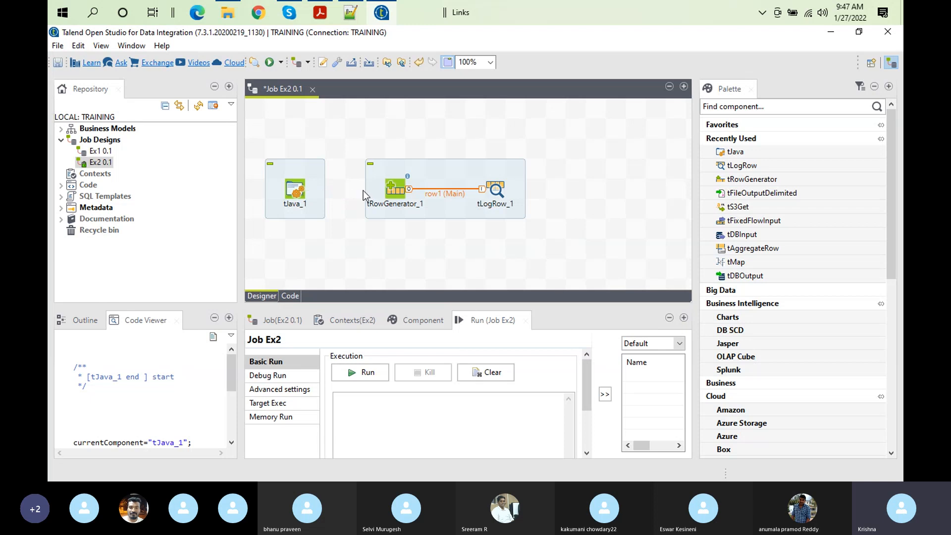
{"action": "left_click", "coordinate": [295, 192]}
{"action": "left_click", "coordinate": [399, 197]}
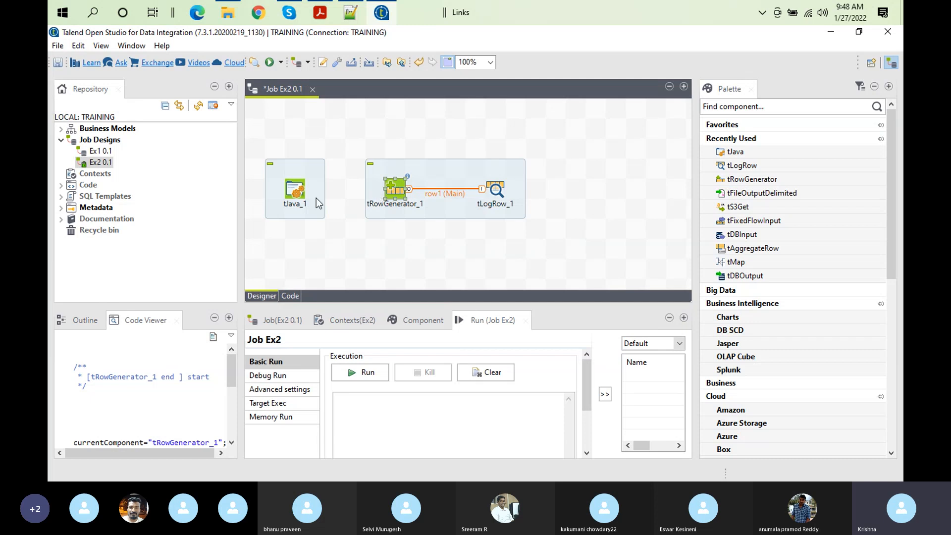
{"action": "left_click_drag", "start_coordinate": [291, 193], "coordinate": [406, 252]}
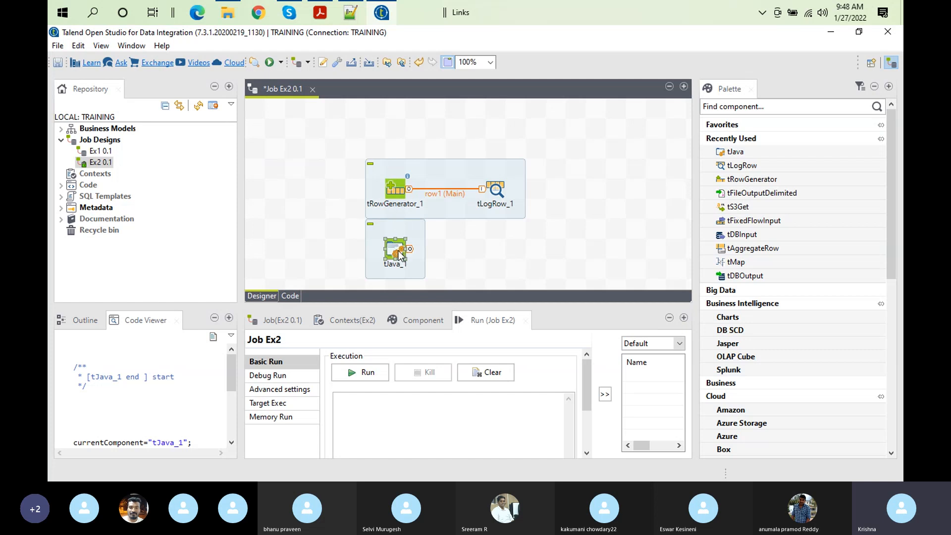
{"action": "key", "text": "Delete"}
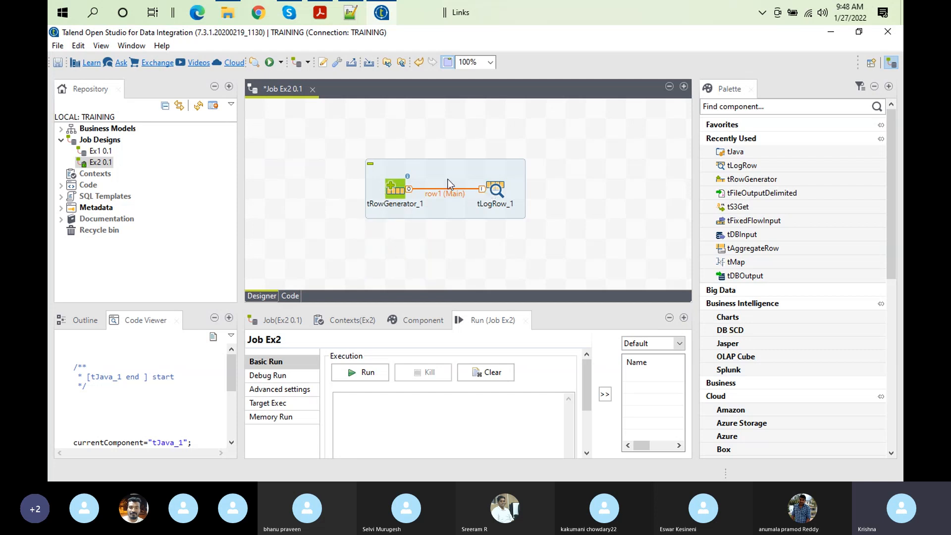
Step: Rearrange the subjob so that tLogRow_1 sits level with tRowGenerator_1, on its left side
{"action": "left_click", "coordinate": [501, 191]}
{"action": "left_click_drag", "start_coordinate": [501, 191], "coordinate": [333, 110]}
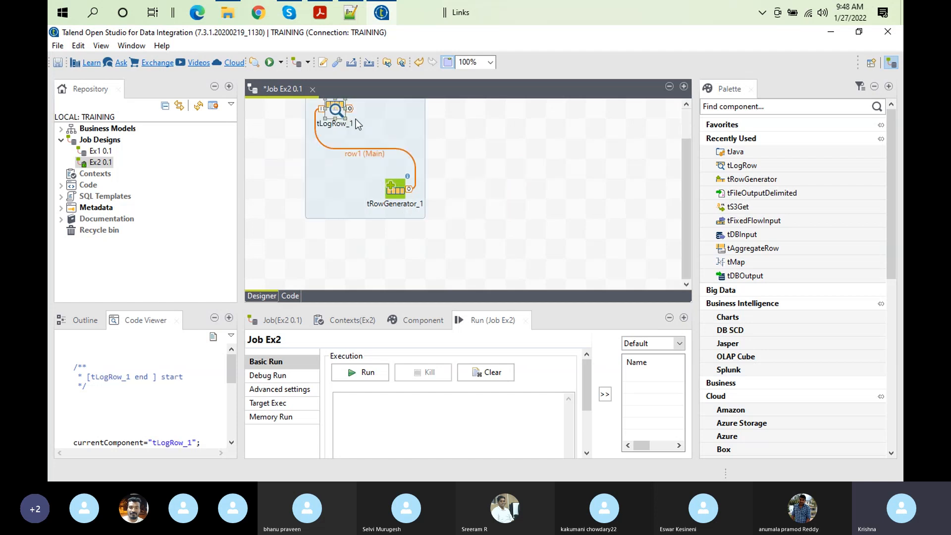
{"action": "left_click", "coordinate": [321, 192]}
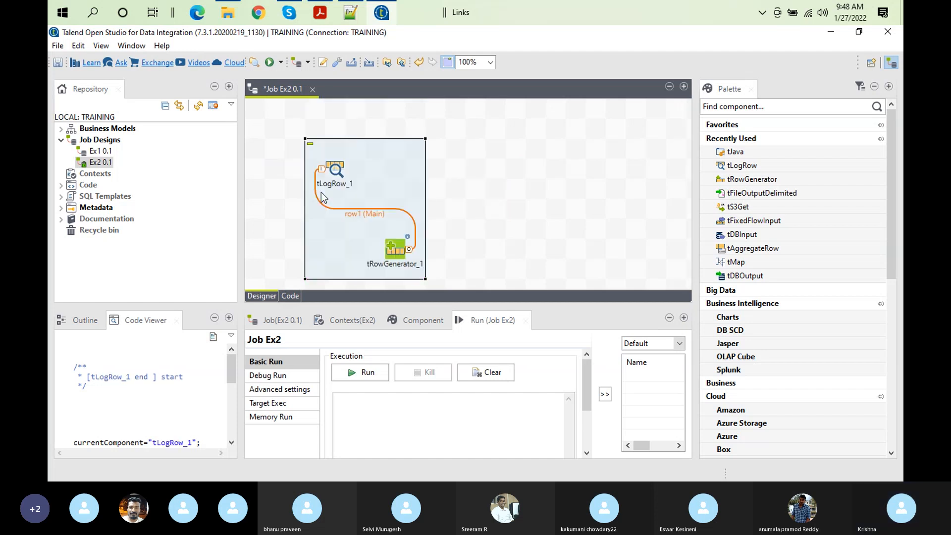
{"action": "left_click_drag", "start_coordinate": [336, 171], "coordinate": [397, 155]}
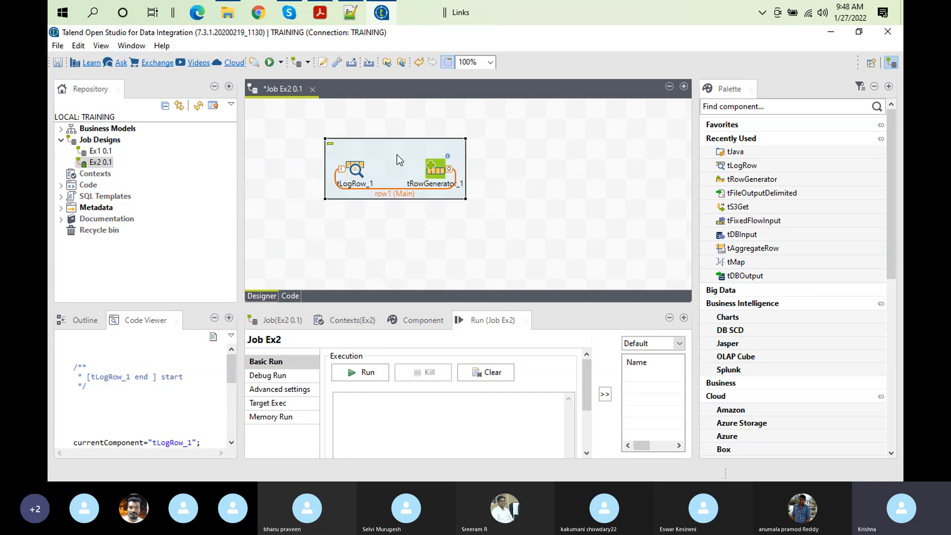
Step: Show the component settings of tRowGenerator_1 and of tLogRow_1
{"action": "left_click", "coordinate": [437, 173]}
{"action": "left_click", "coordinate": [421, 317]}
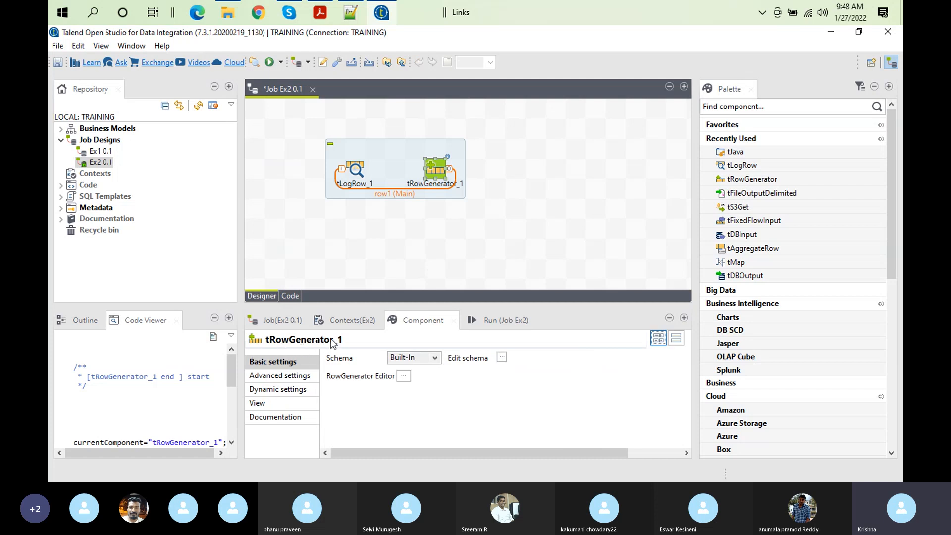
{"action": "left_click", "coordinate": [355, 170]}
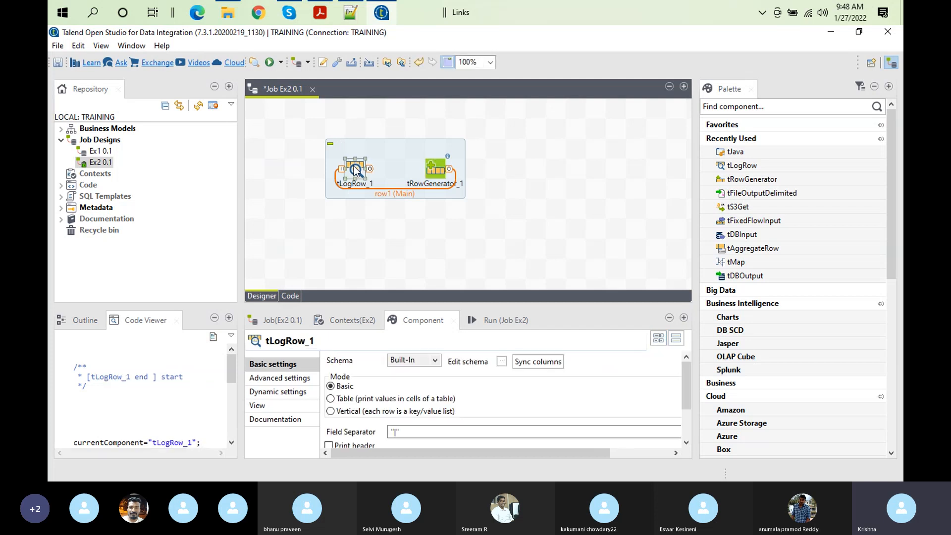
Step: Move tLogRow_1 back to the right of tRowGenerator_1 and align the two components on a straight row1 link
{"action": "left_click_drag", "start_coordinate": [372, 170], "coordinate": [638, 181]}
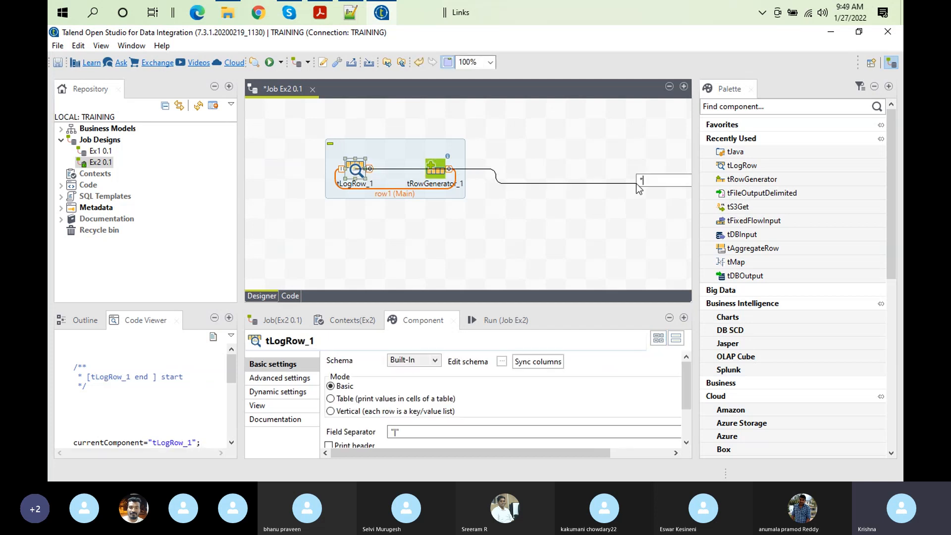
{"action": "left_click", "coordinate": [358, 167]}
{"action": "left_click_drag", "start_coordinate": [359, 170], "coordinate": [417, 132]}
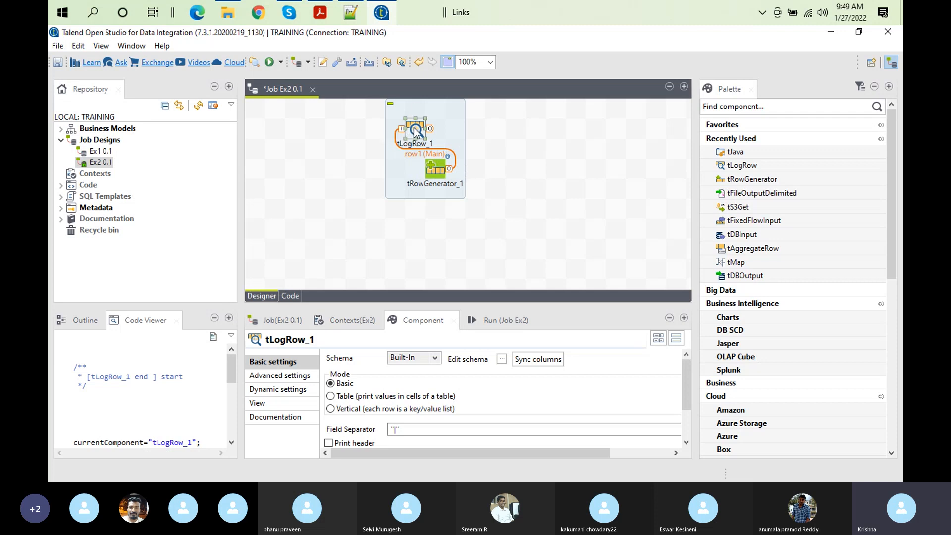
{"action": "left_click_drag", "start_coordinate": [418, 133], "coordinate": [604, 187]}
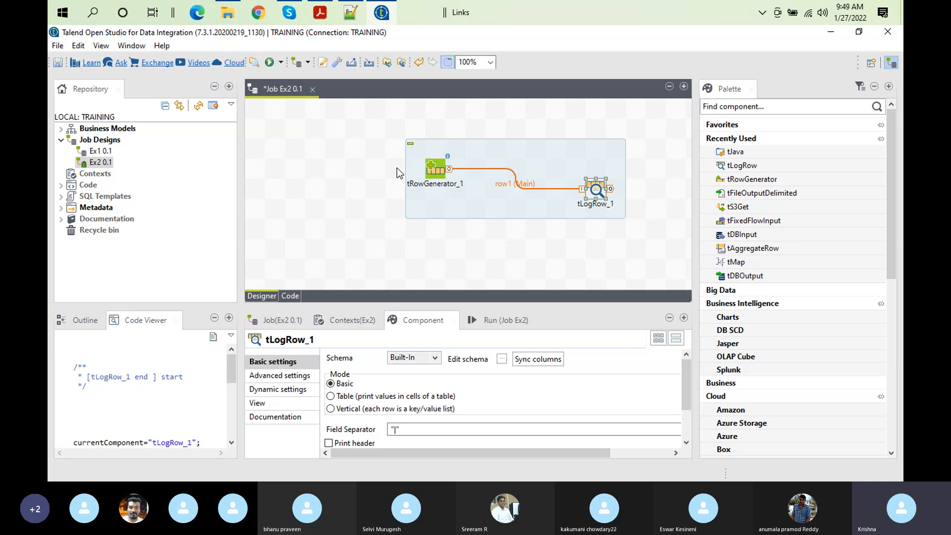
{"action": "left_click_drag", "start_coordinate": [594, 188], "coordinate": [435, 147]}
{"action": "left_click", "coordinate": [495, 146]}
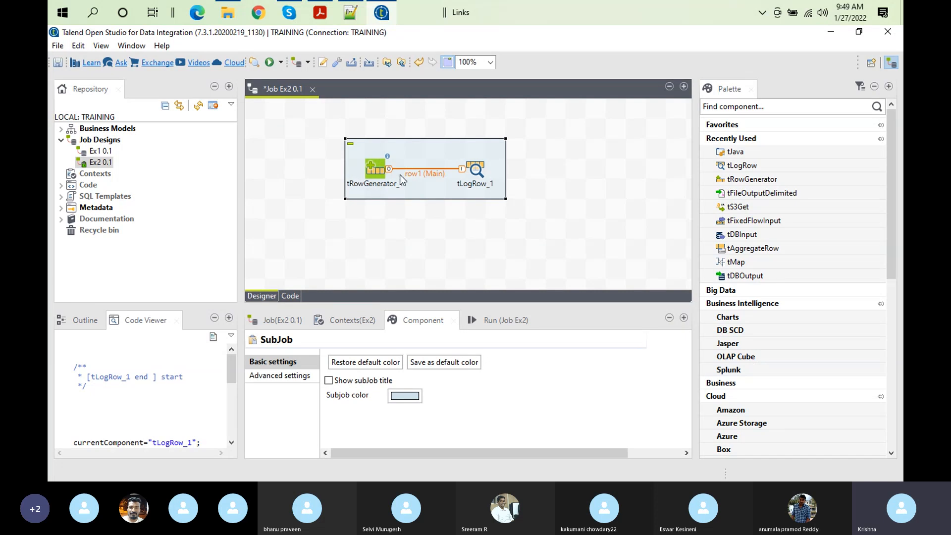
Step: Show the schema settings of the row1 (Main) link and the basic settings of tLogRow_1
{"action": "left_click", "coordinate": [468, 169]}
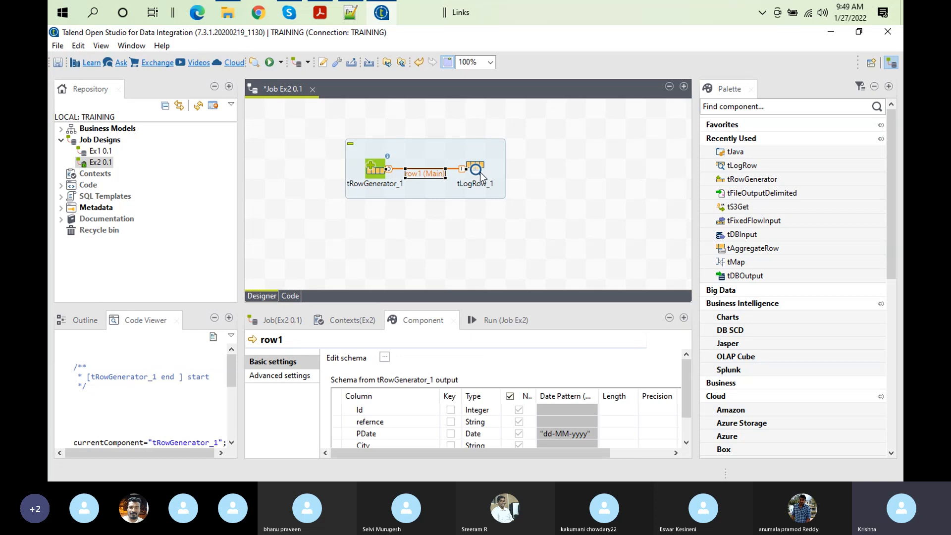
{"action": "left_click", "coordinate": [479, 162]}
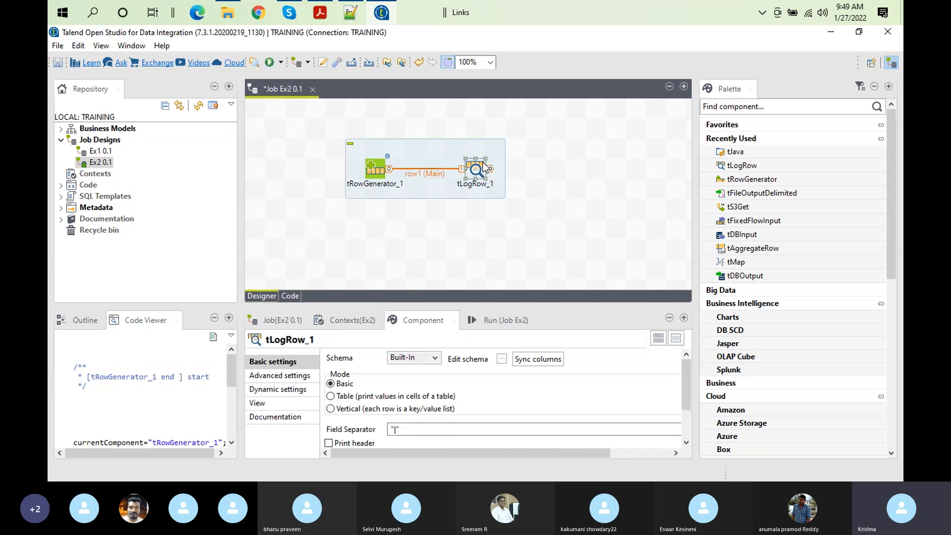
Step: Move tLogRow_1 to the left of tRowGenerator_1, shift the subjob toward mid-canvas, and compare both components' basic settings
{"action": "left_click_drag", "start_coordinate": [482, 162], "coordinate": [289, 166]}
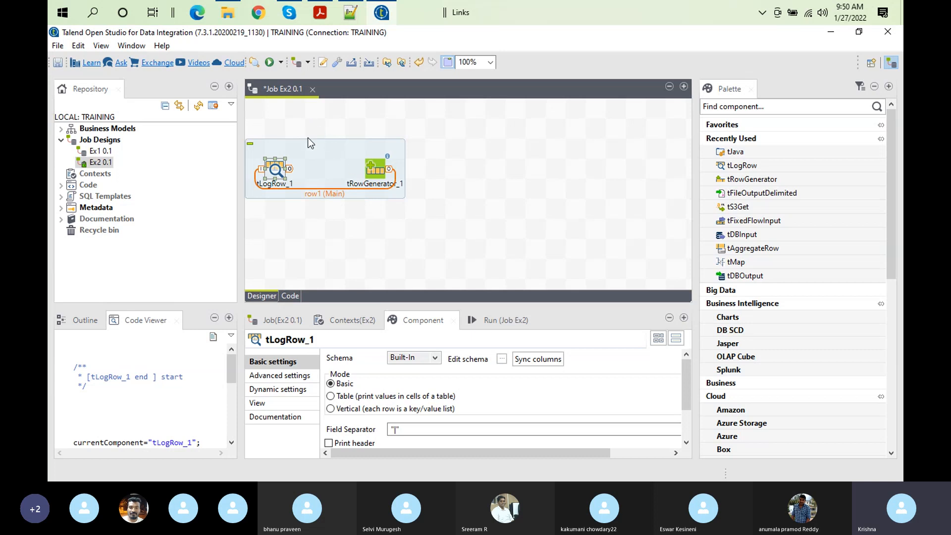
{"action": "left_click_drag", "start_coordinate": [314, 153], "coordinate": [503, 152]}
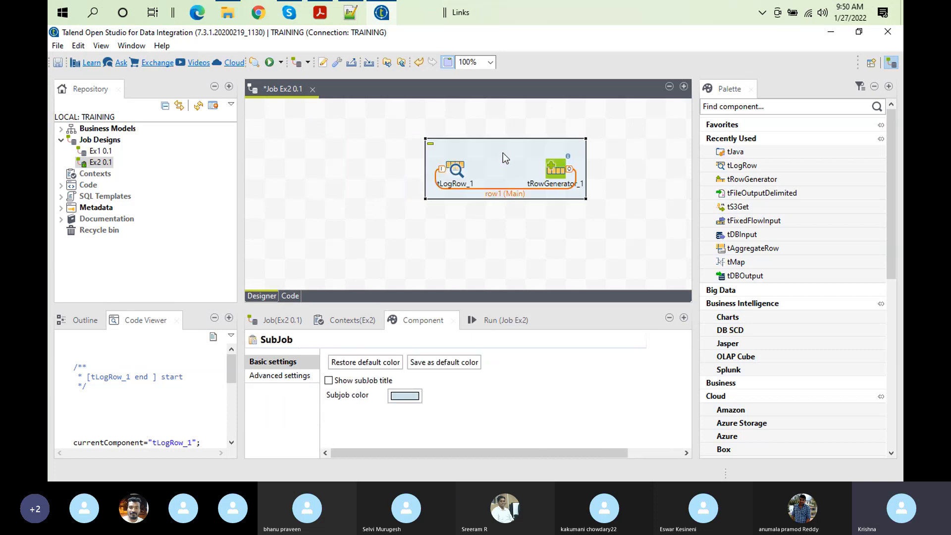
{"action": "left_click", "coordinate": [564, 168]}
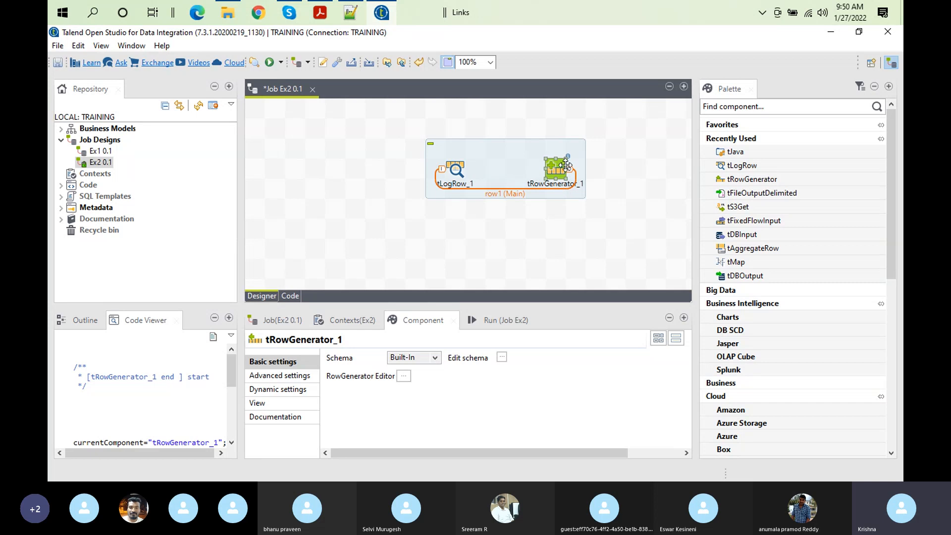
{"action": "left_click", "coordinate": [454, 170]}
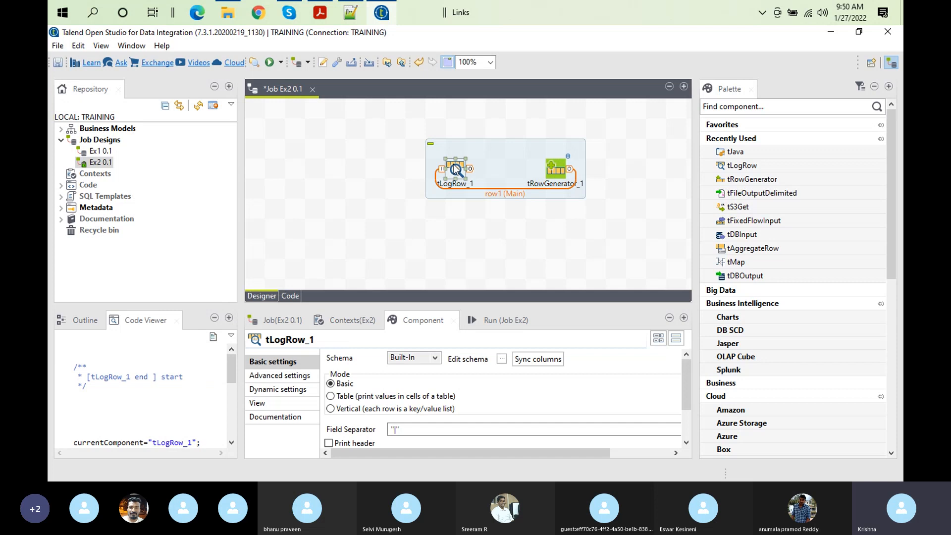
{"action": "left_click", "coordinate": [562, 173]}
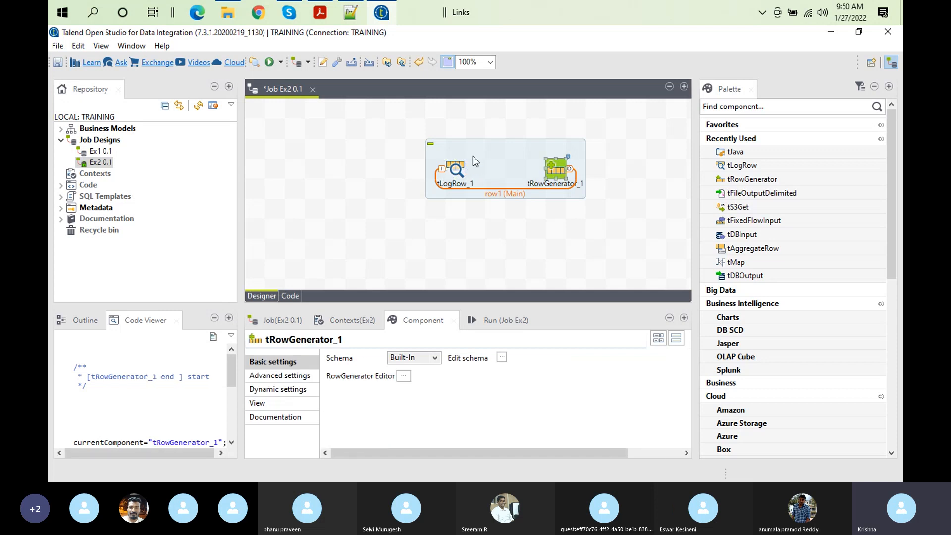
Step: Move tLogRow_1 back to the right of tRowGenerator_1 and reposition the subjob in the upper-left area of the canvas
{"action": "left_click", "coordinate": [458, 170]}
{"action": "left_click_drag", "start_coordinate": [458, 171], "coordinate": [639, 172]}
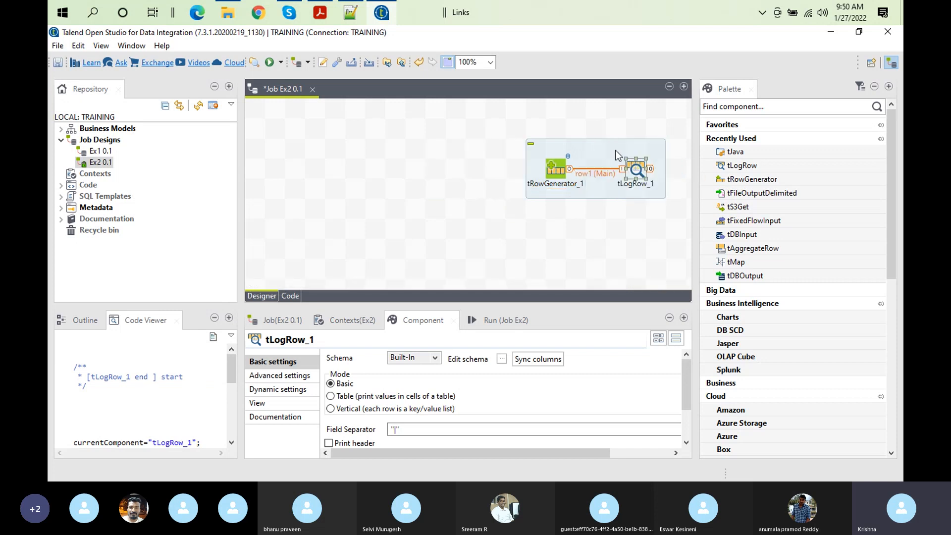
{"action": "left_click_drag", "start_coordinate": [595, 153], "coordinate": [404, 148]}
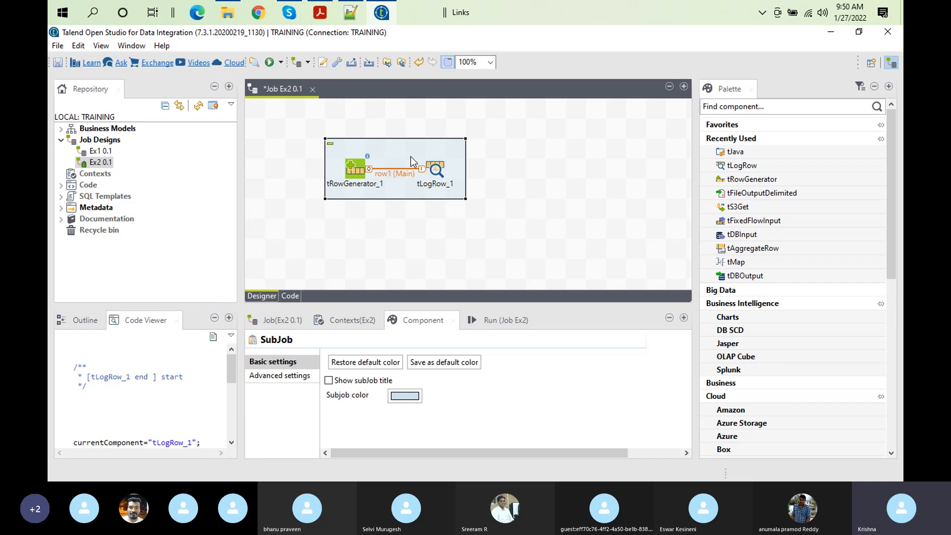
{"action": "left_click_drag", "start_coordinate": [402, 153], "coordinate": [336, 124]}
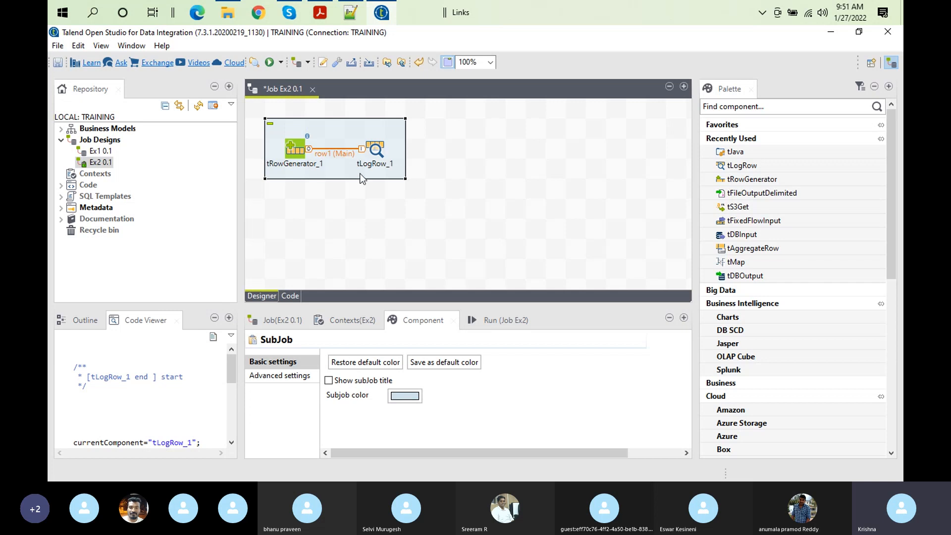
Step: Place tLogRow_1 below tRowGenerator_1 to demonstrate a vertical layout, and return it to its right on a longer straight row1 link
{"action": "left_click_drag", "start_coordinate": [374, 151], "coordinate": [298, 218]}
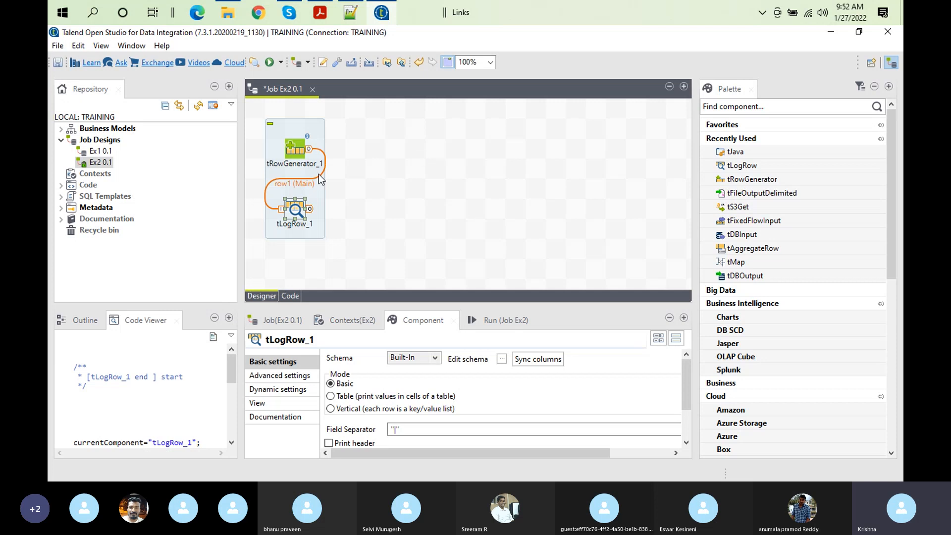
{"action": "left_click_drag", "start_coordinate": [292, 216], "coordinate": [409, 157]}
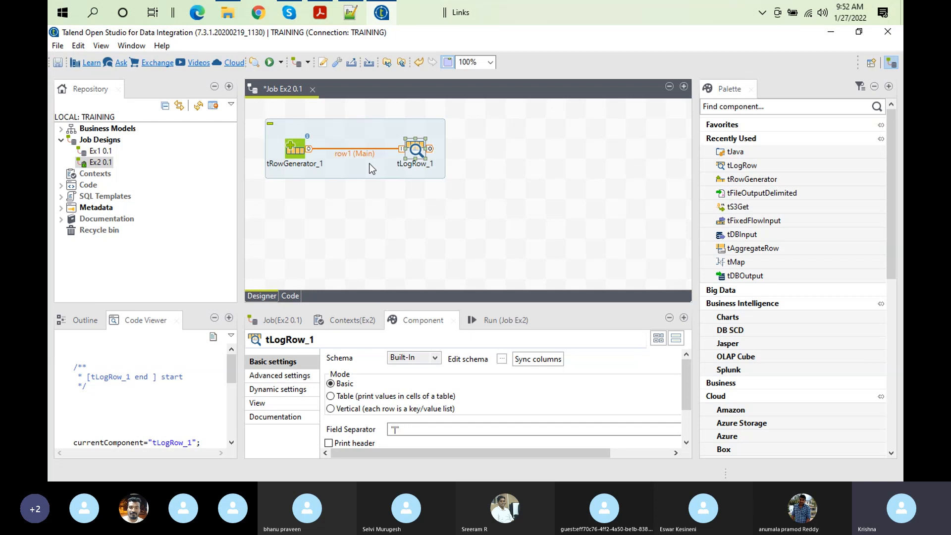
Step: Add a tJava component below tLogRow_1 and show which Row links it offers
{"action": "left_click", "coordinate": [413, 209]}
{"action": "type", "text": "tjava"}
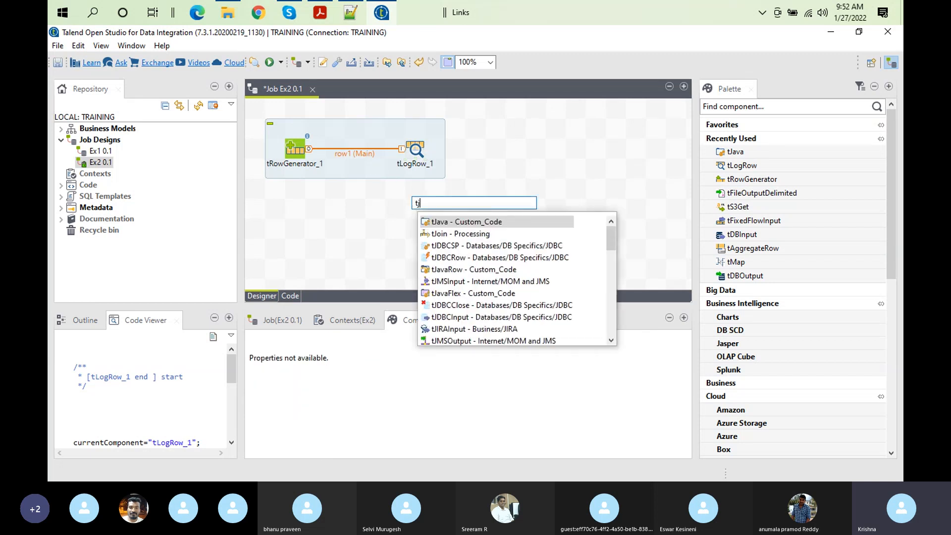
{"action": "double_click", "coordinate": [448, 221]}
{"action": "right_click", "coordinate": [416, 211]}
{"action": "mouse_move", "coordinate": [460, 220]}
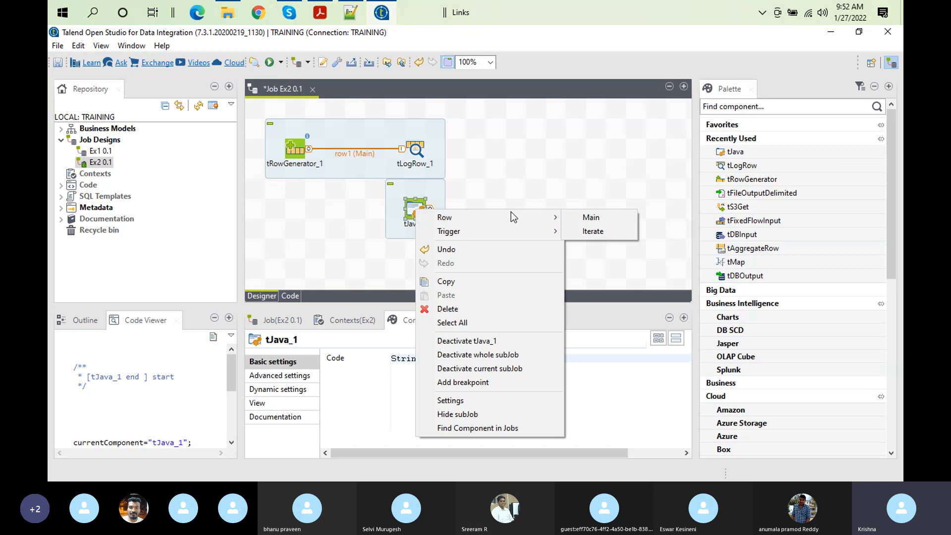
Step: Add a tMap component beside tJava_1 and show which Row links it offers
{"action": "left_click", "coordinate": [477, 202]}
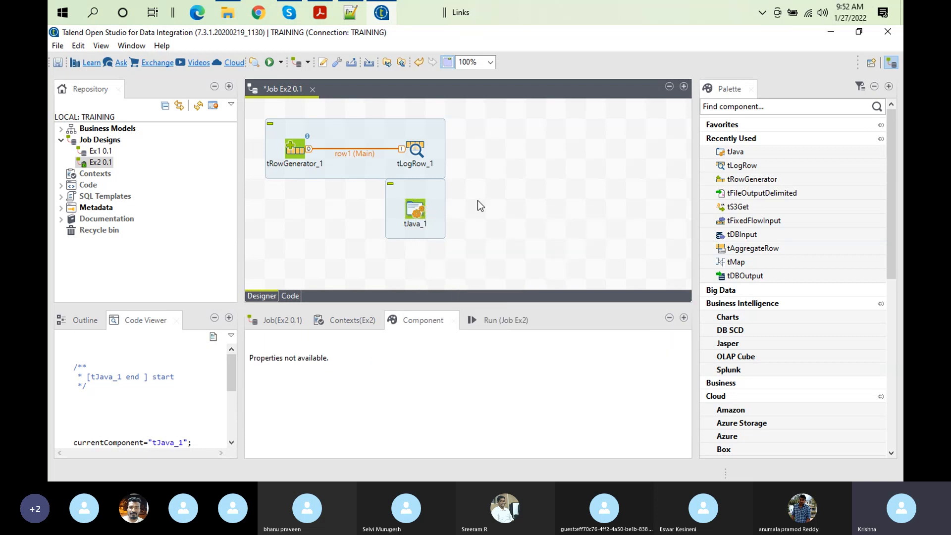
{"action": "type", "text": "tmap"}
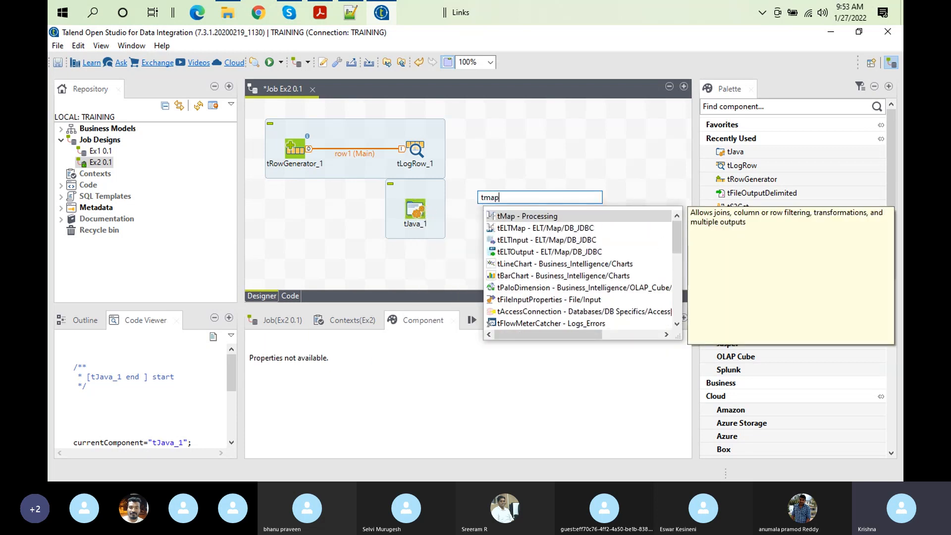
{"action": "double_click", "coordinate": [576, 215]}
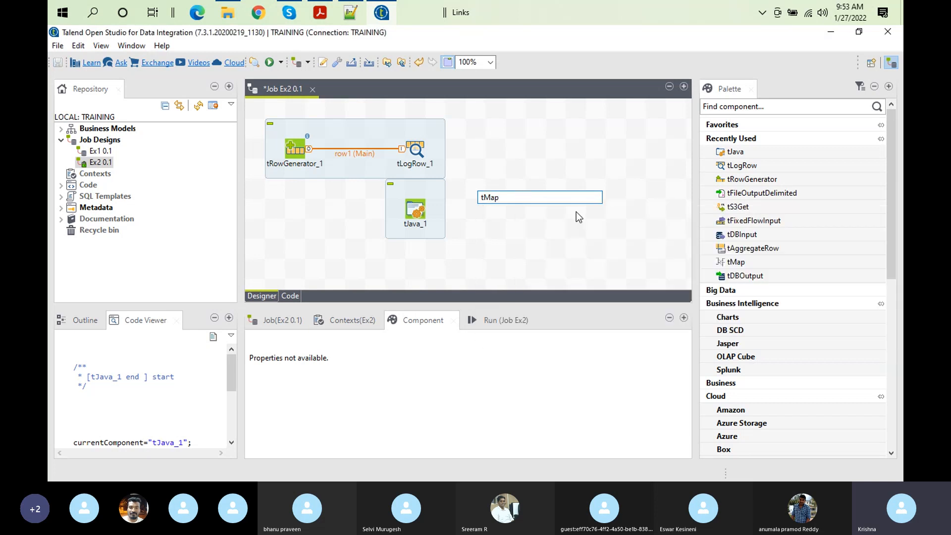
{"action": "right_click", "coordinate": [472, 214]}
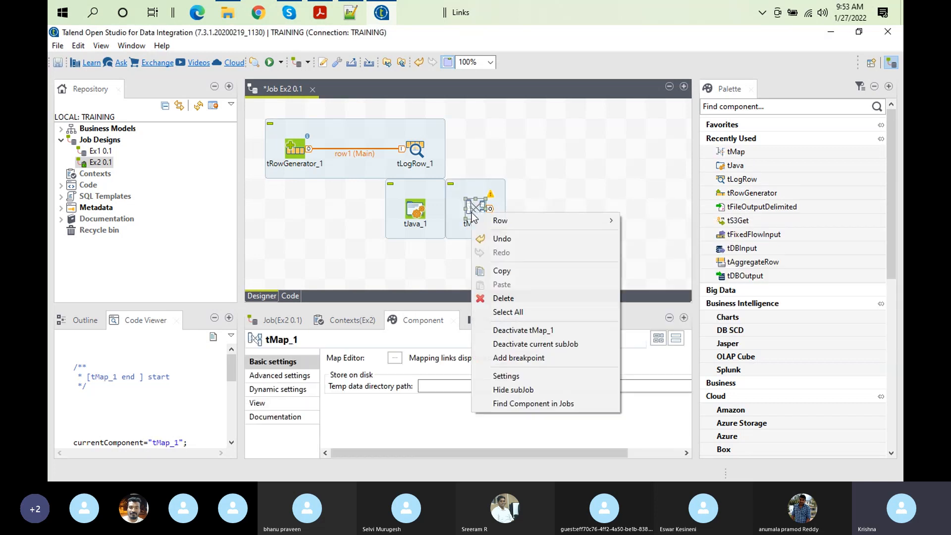
{"action": "mouse_move", "coordinate": [574, 225]}
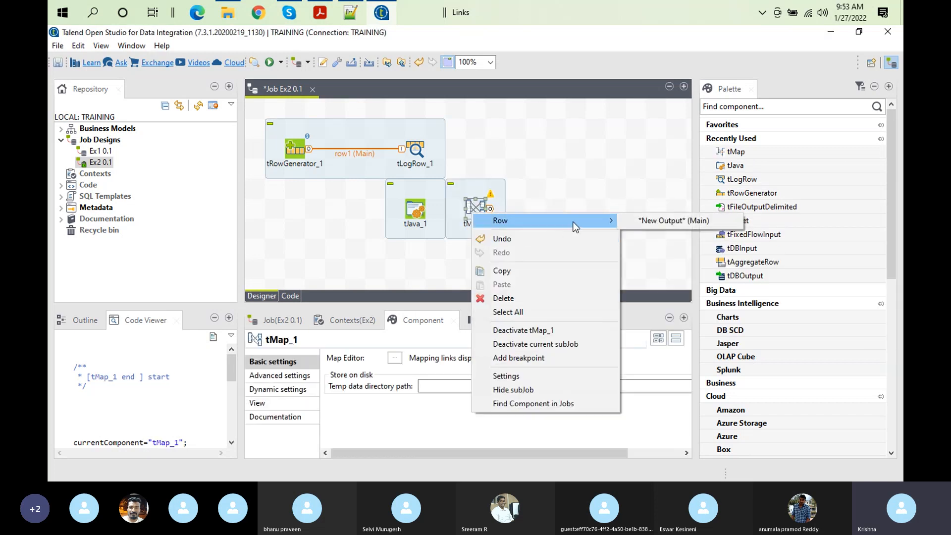
Step: Add a tFixedFlowInput component on the canvas, level with tLogRow_1, and show which Row links it offers
{"action": "left_click", "coordinate": [558, 158]}
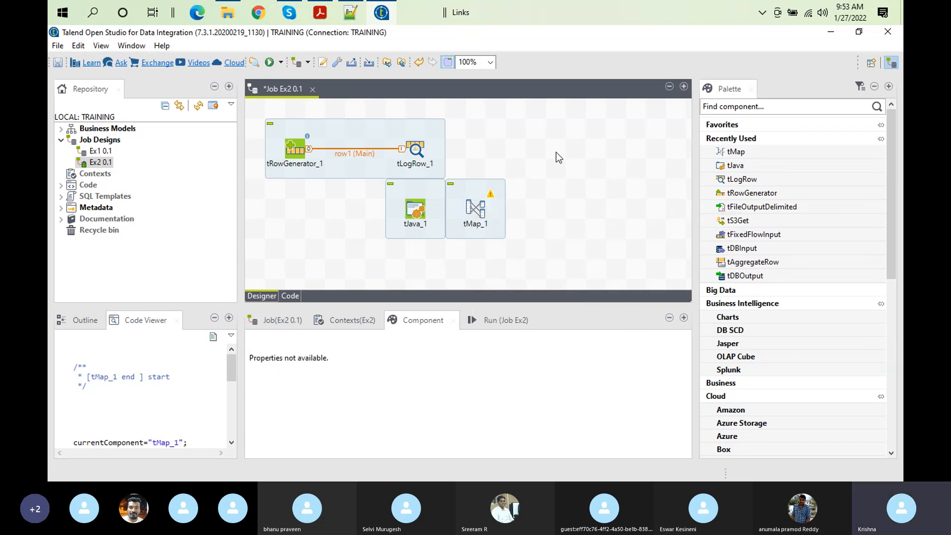
{"action": "type", "text": "tjav"}
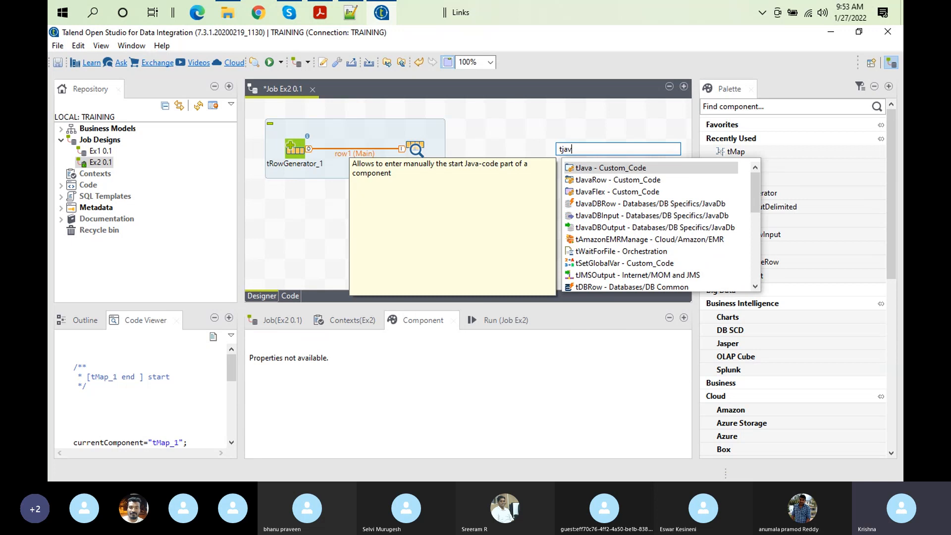
{"action": "key", "text": "Return"}
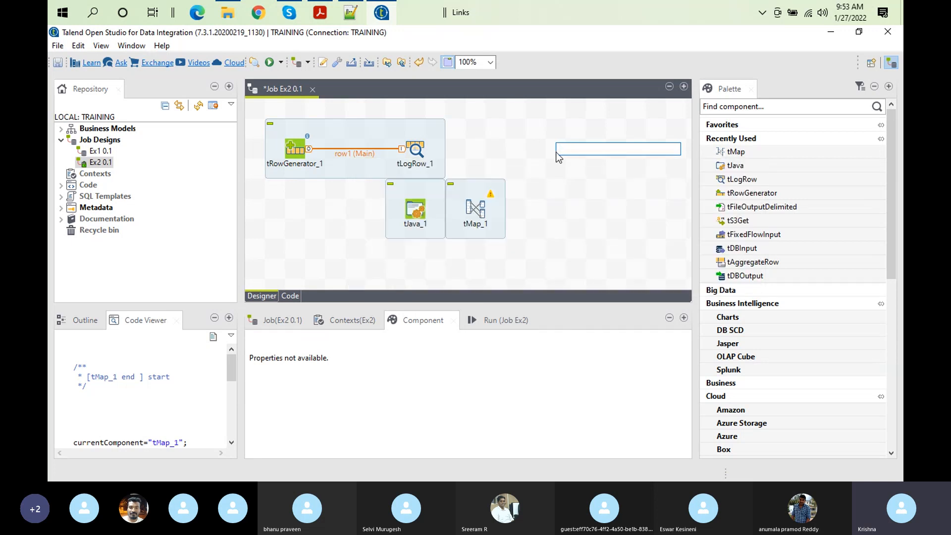
{"action": "type", "text": "t"}
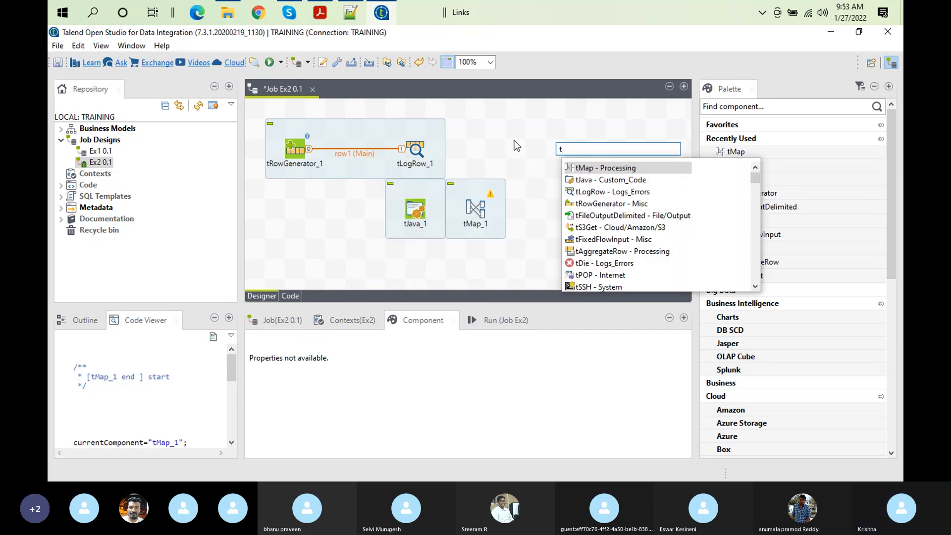
{"action": "type", "text": "Fi"}
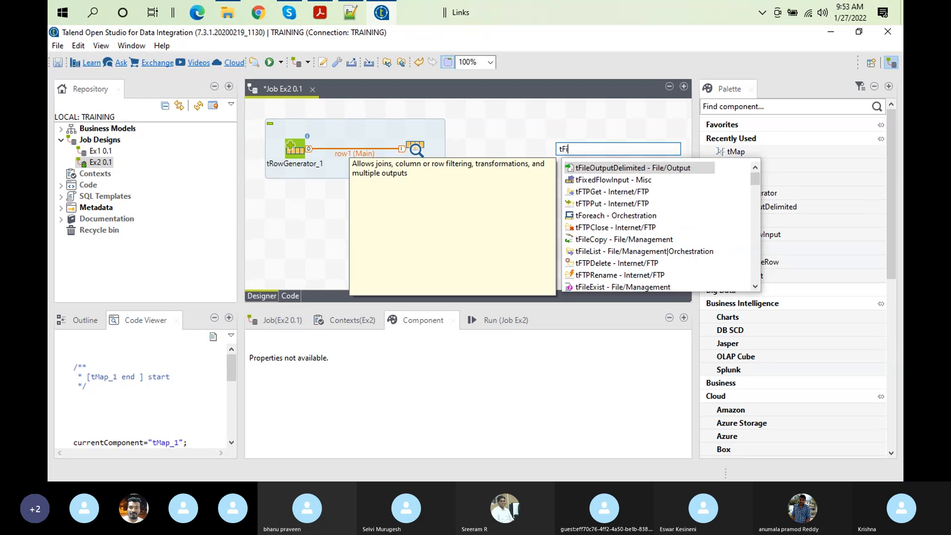
{"action": "type", "text": "xedFlow"}
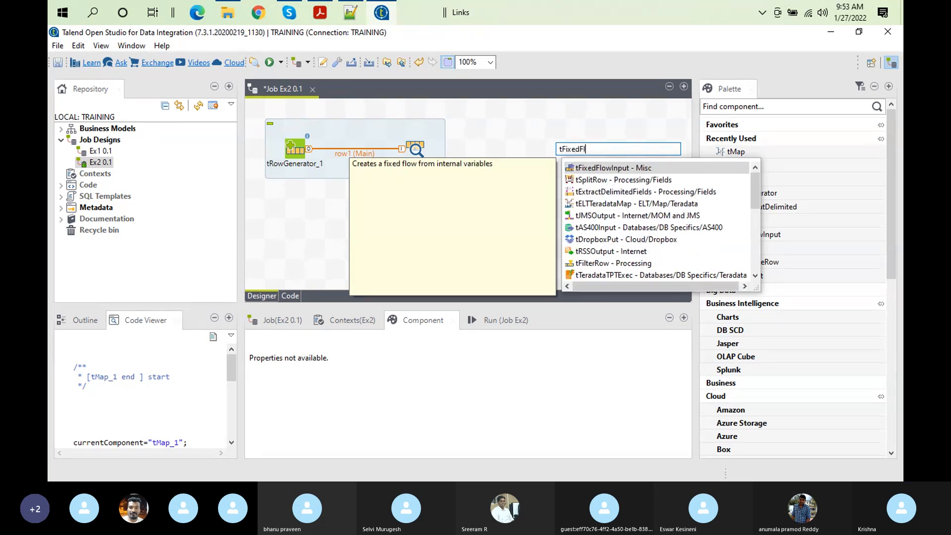
{"action": "double_click", "coordinate": [650, 168]}
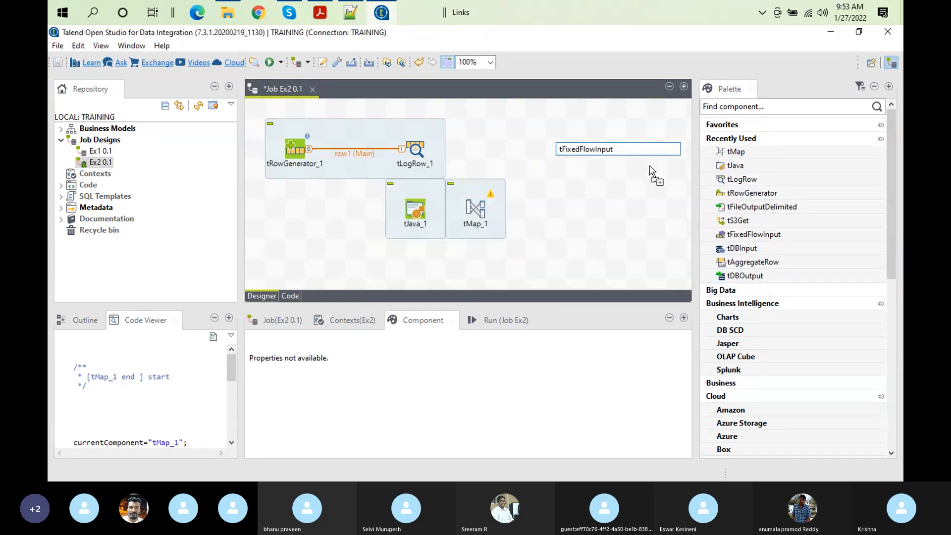
{"action": "right_click", "coordinate": [559, 153]}
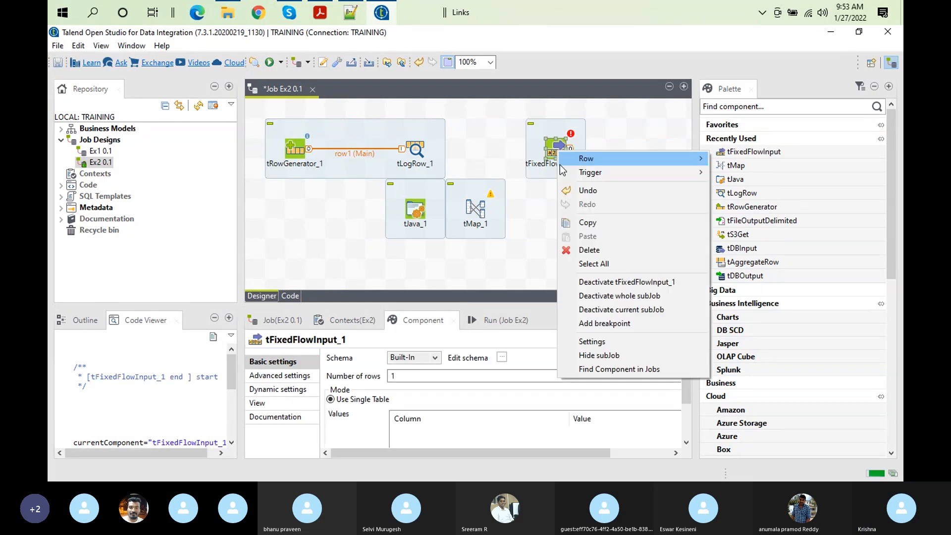
{"action": "mouse_move", "coordinate": [635, 162]}
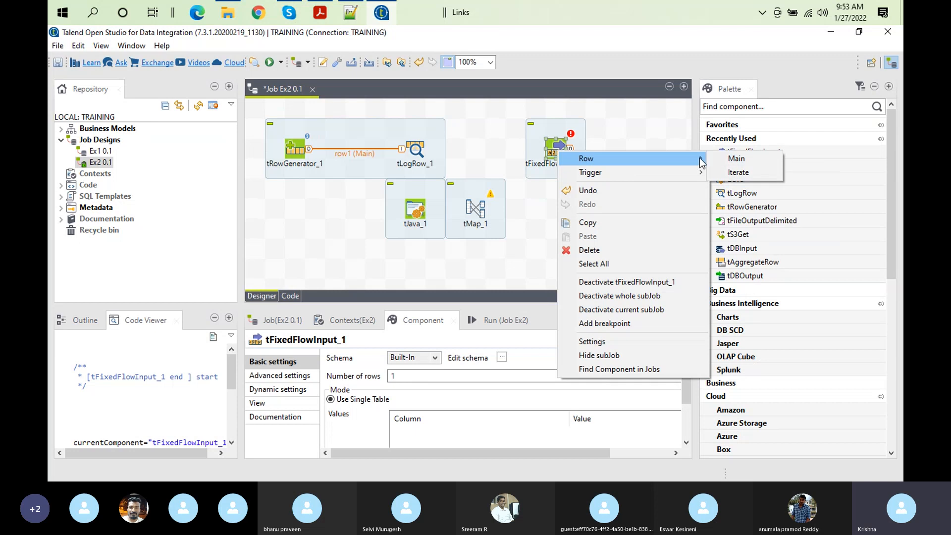
Step: Add a tLoop component directly beside tLogRow_1 and show which Row links it offers
{"action": "left_click", "coordinate": [462, 154]}
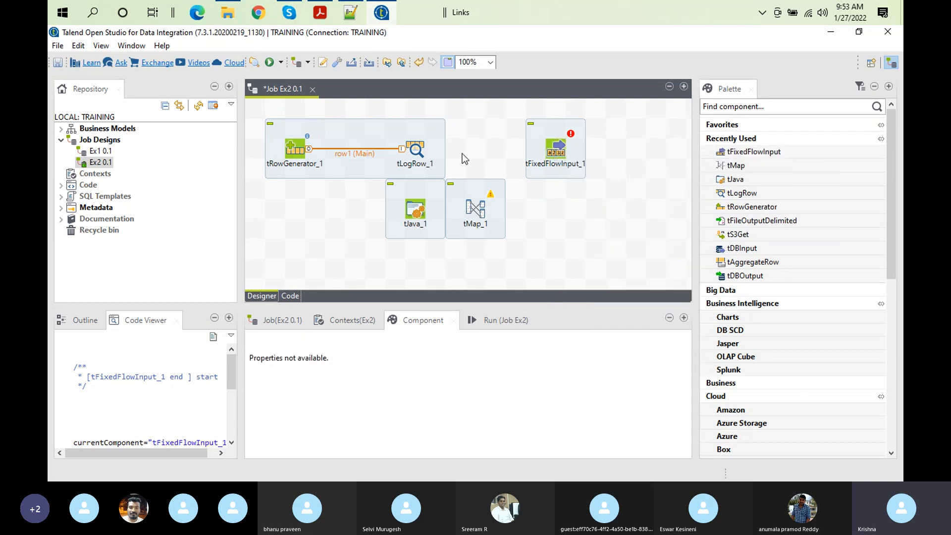
{"action": "type", "text": "tl"}
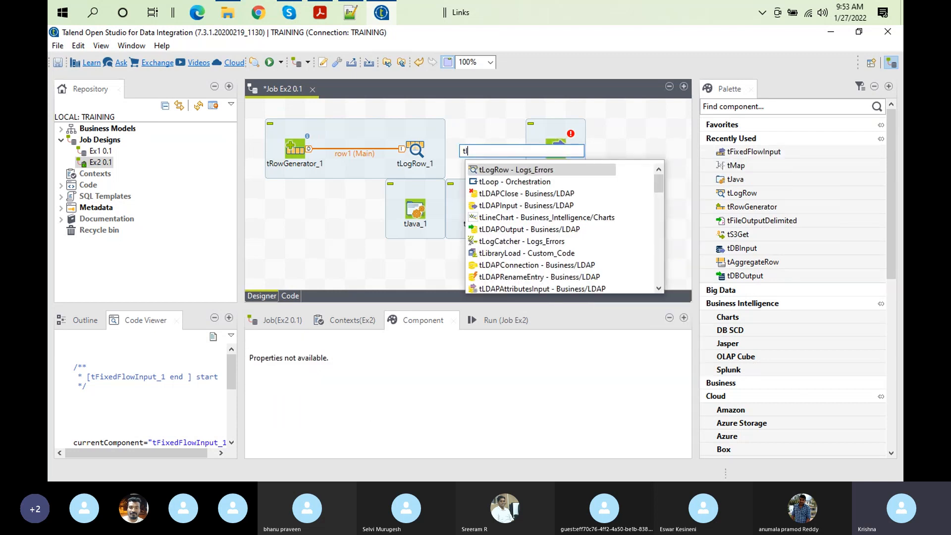
{"action": "type", "text": "oop"}
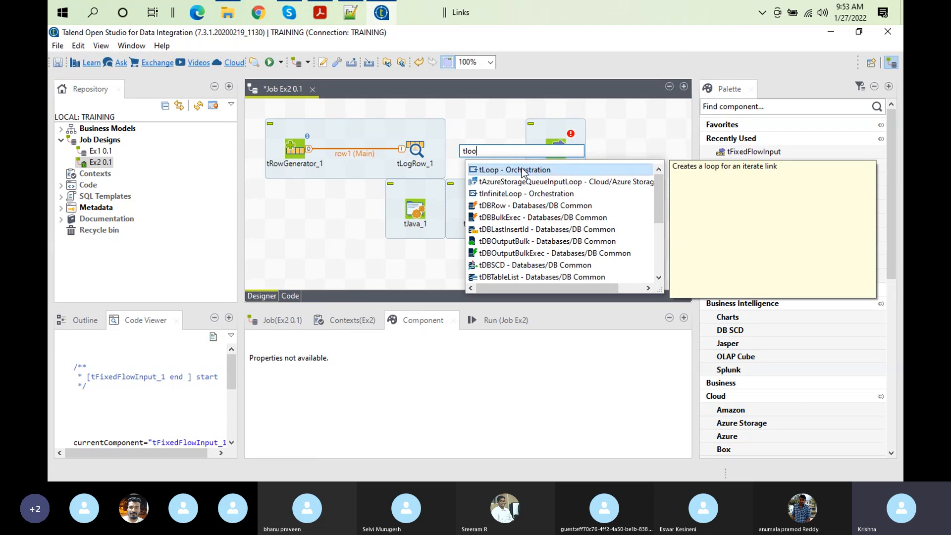
{"action": "double_click", "coordinate": [522, 169]}
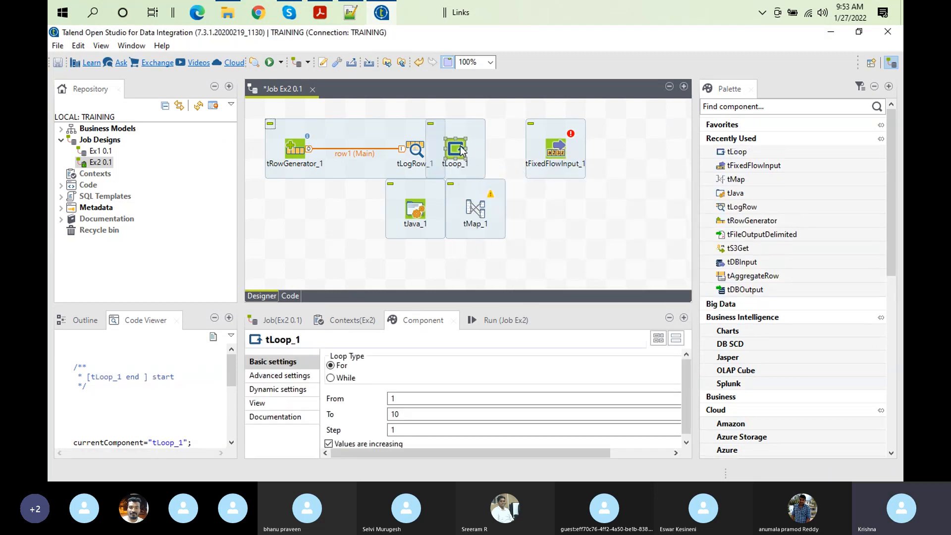
{"action": "right_click", "coordinate": [460, 151]}
{"action": "mouse_move", "coordinate": [522, 156]}
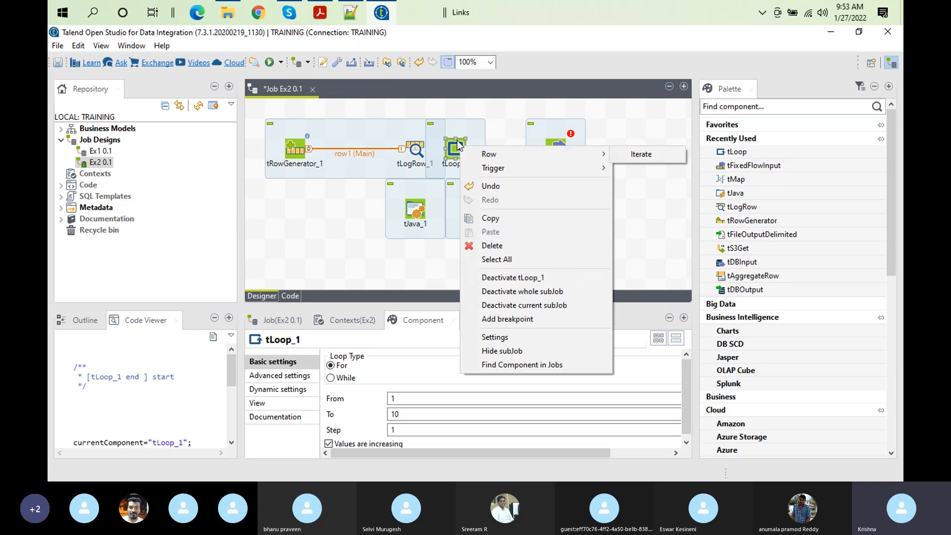
{"action": "mouse_move", "coordinate": [476, 152]}
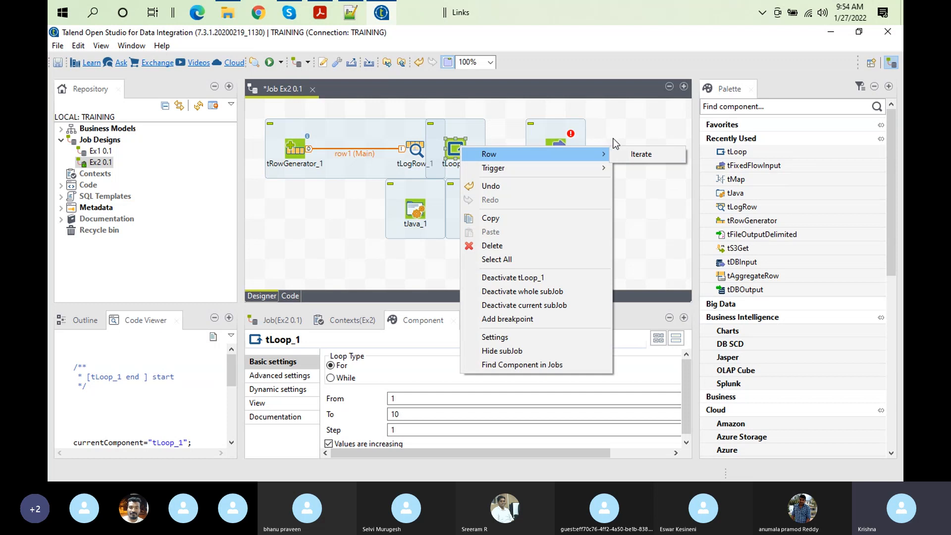
Step: Add a tDBOutput (Amazon Redshift) component below tFixedFlowInput_1 and show which Row links it offers
{"action": "left_click", "coordinate": [664, 234]}
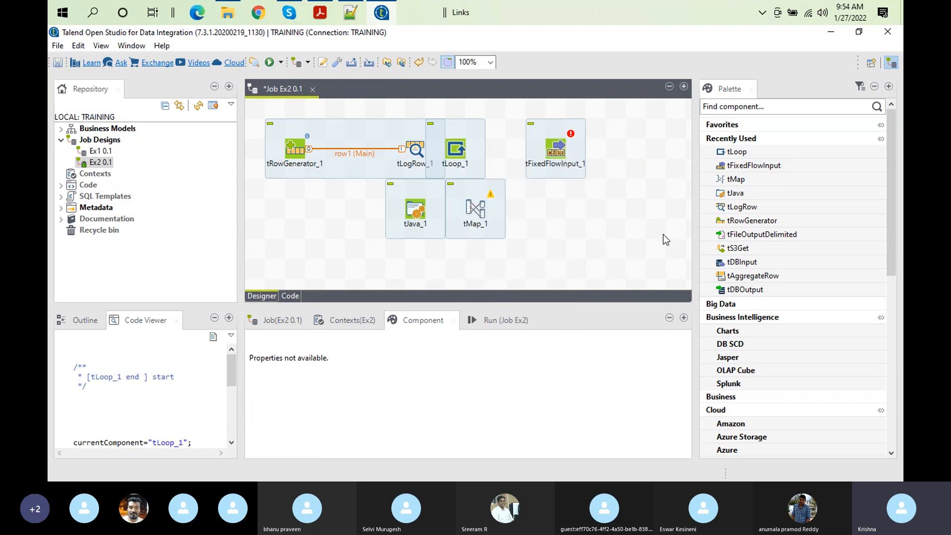
{"action": "type", "text": "tdbout"}
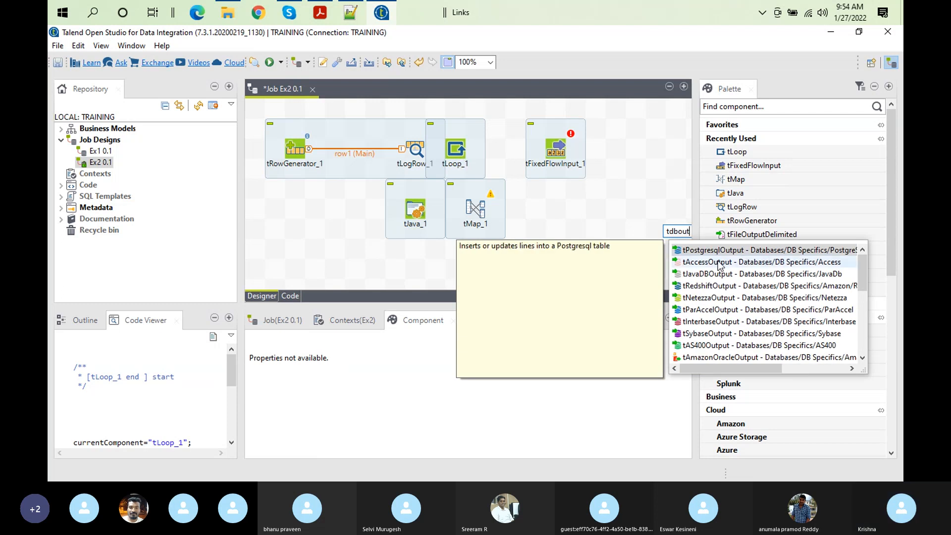
{"action": "double_click", "coordinate": [713, 286]}
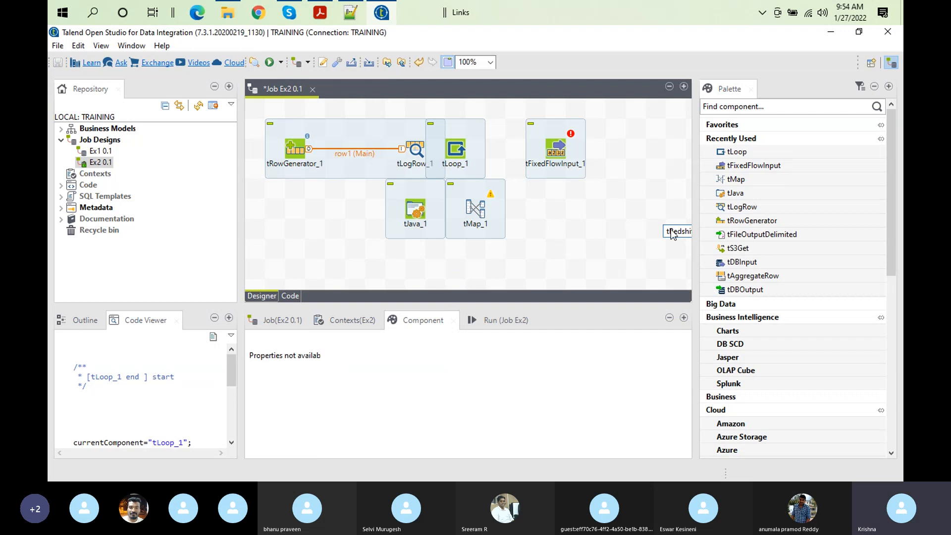
{"action": "left_click", "coordinate": [647, 201]}
{"action": "left_click_drag", "start_coordinate": [652, 218], "coordinate": [570, 198]}
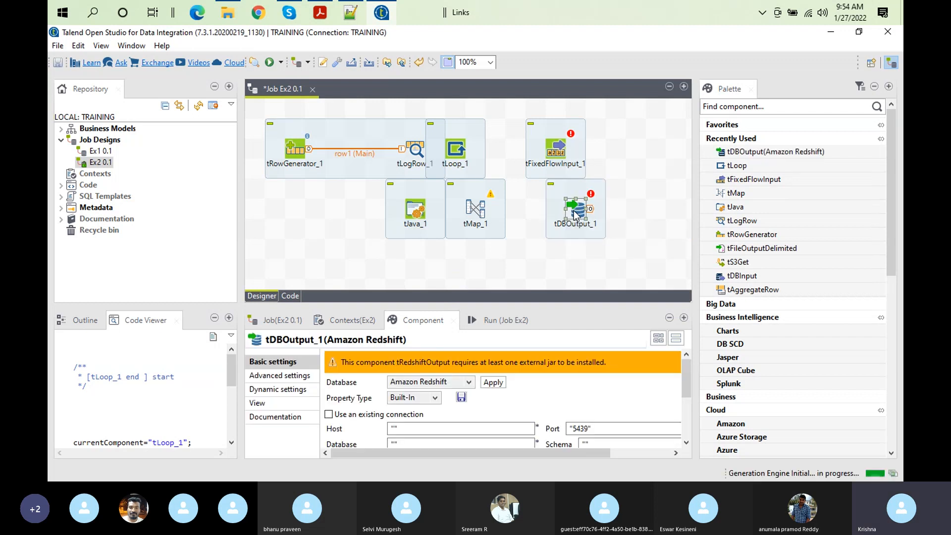
{"action": "right_click", "coordinate": [574, 210]}
{"action": "mouse_move", "coordinate": [614, 218]}
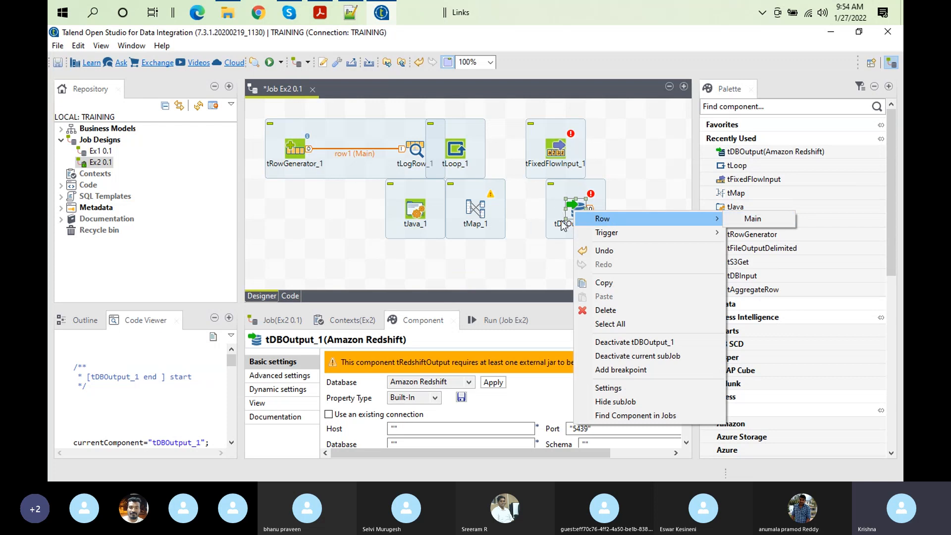
{"action": "left_click", "coordinate": [578, 201]}
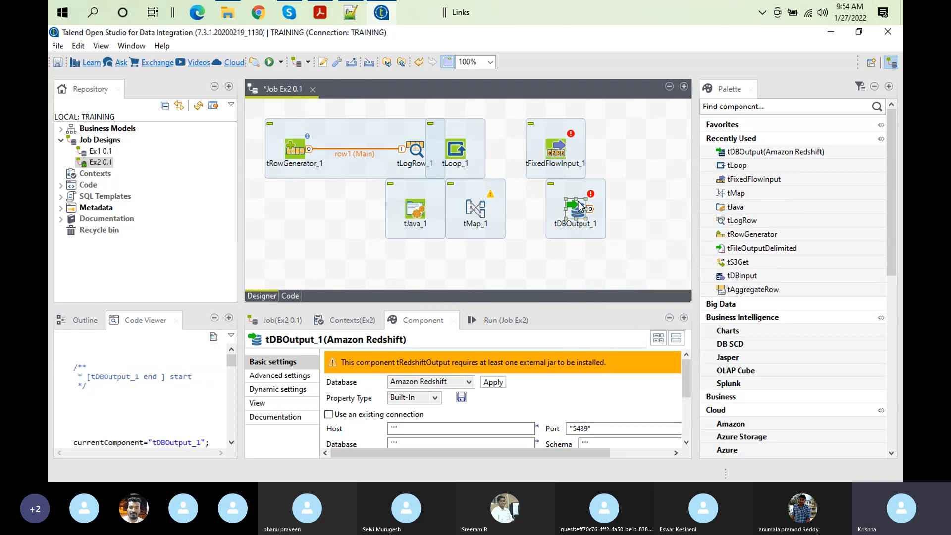
{"action": "right_click", "coordinate": [578, 201]}
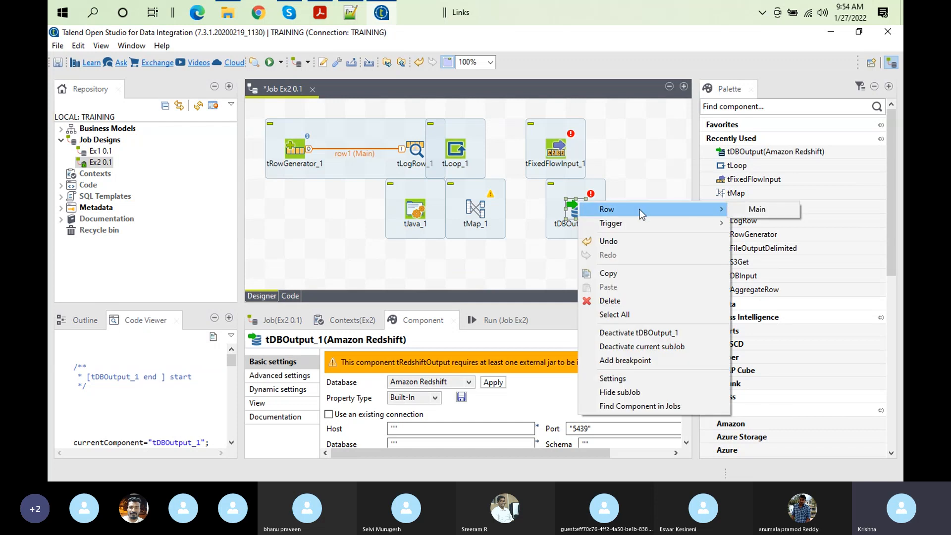
{"action": "left_click", "coordinate": [745, 212]}
{"action": "left_click", "coordinate": [596, 163]}
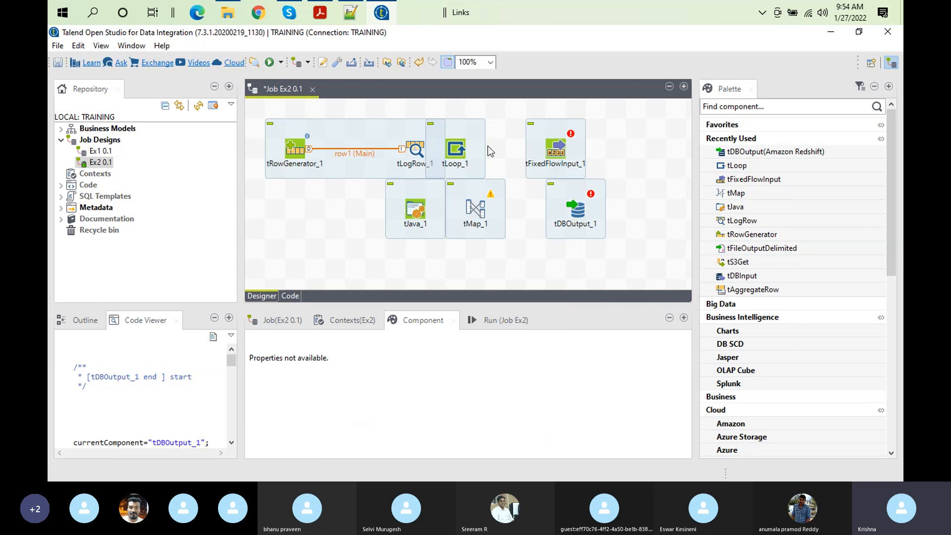
Step: Delete the tLoop, tJava, tMap, tFixedFlowInput and tDBOutput components and move the remaining subjob to the middle of the canvas
{"action": "left_click", "coordinate": [470, 149]}
{"action": "left_click", "coordinate": [453, 150]}
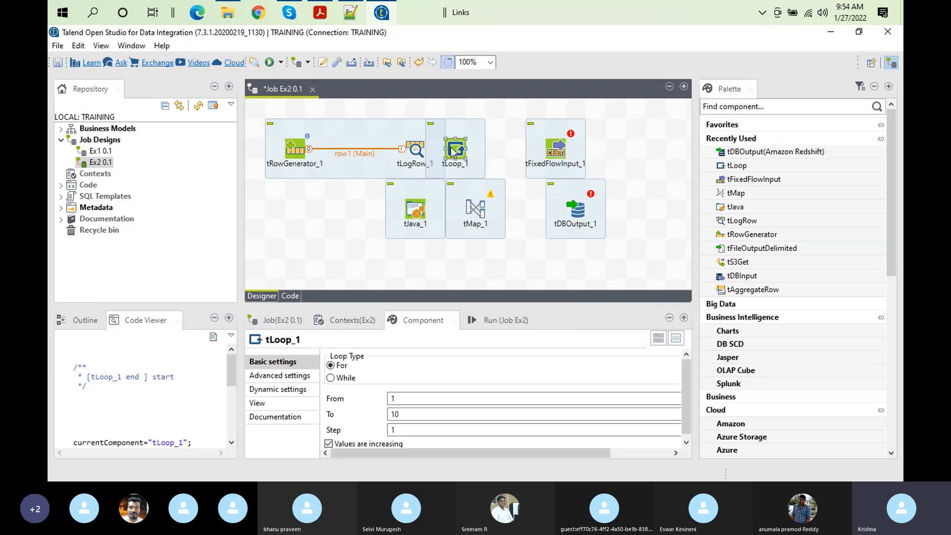
{"action": "left_click", "coordinate": [419, 203]}
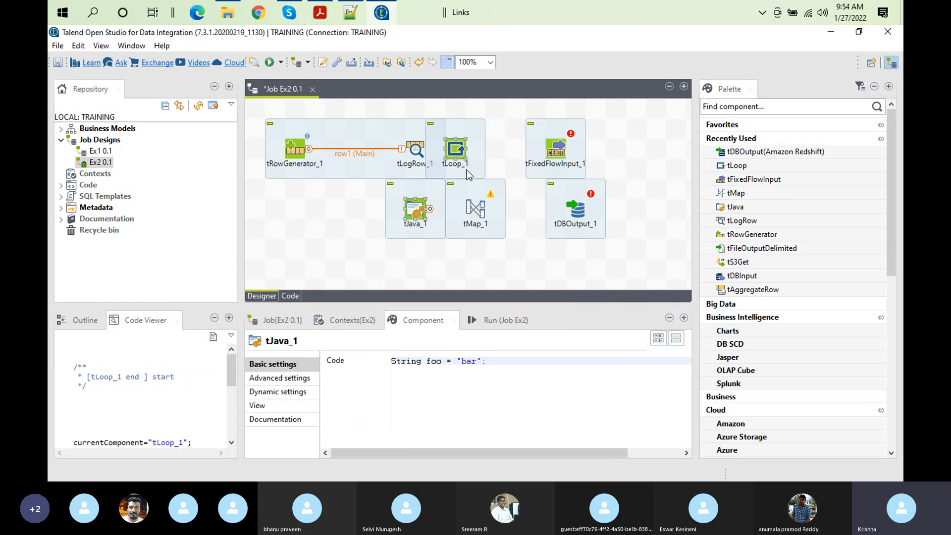
{"action": "left_click", "coordinate": [479, 213]}
{"action": "left_click", "coordinate": [568, 160]}
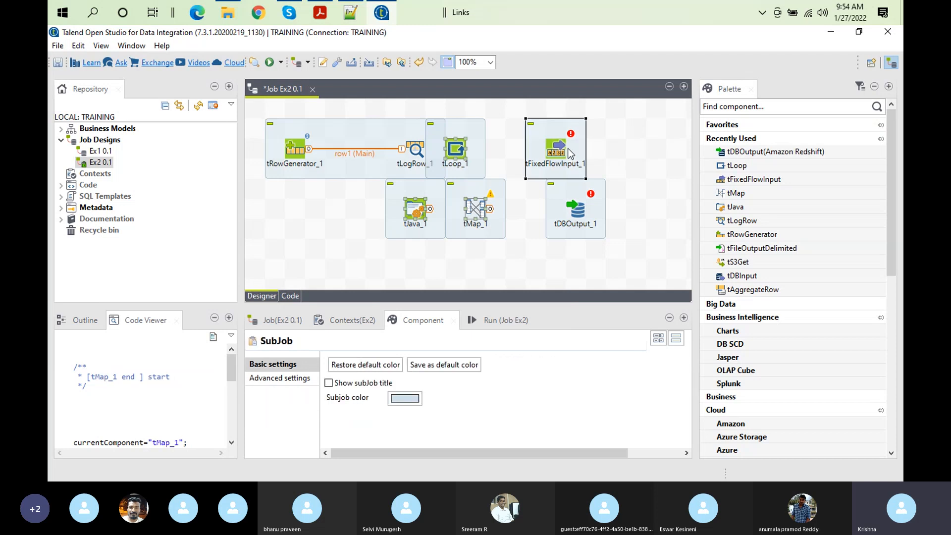
{"action": "left_click", "coordinate": [577, 211]}
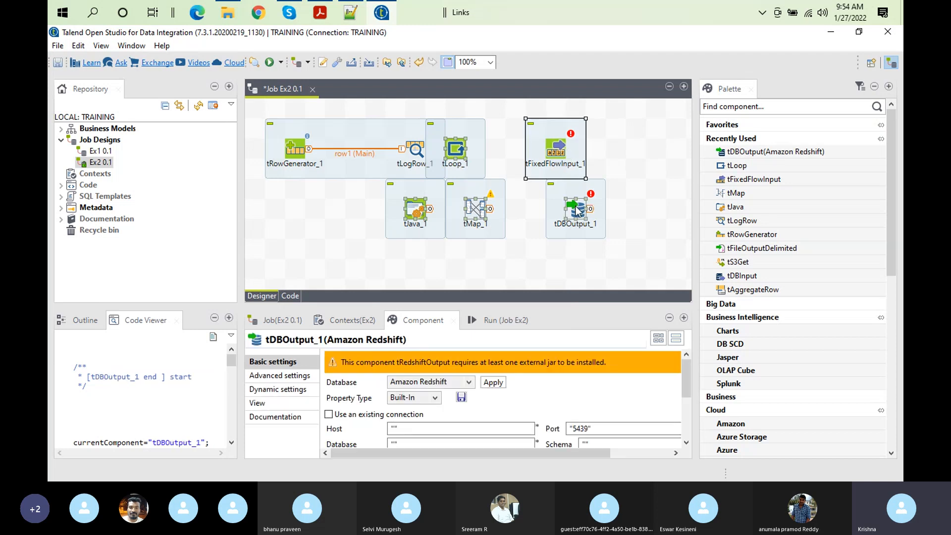
{"action": "key", "text": "Delete"}
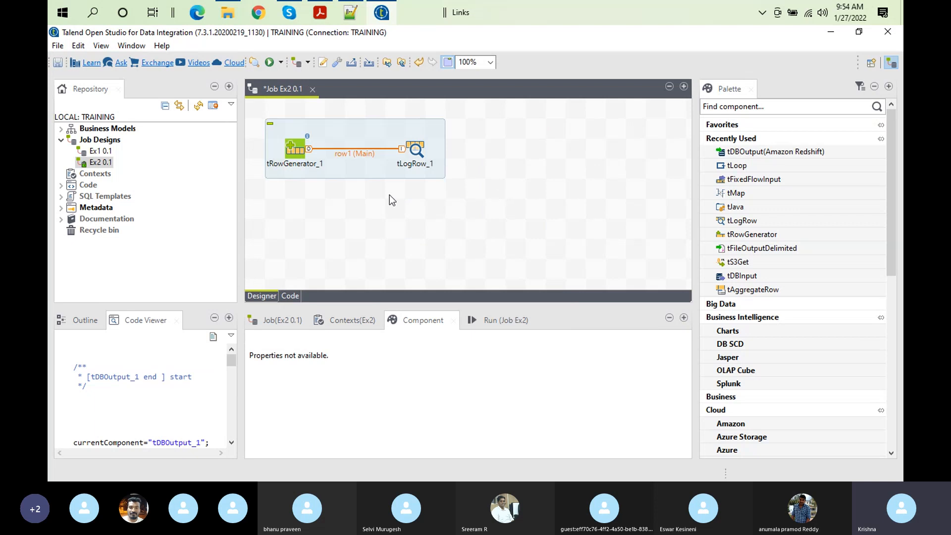
{"action": "left_click_drag", "start_coordinate": [347, 134], "coordinate": [460, 158]}
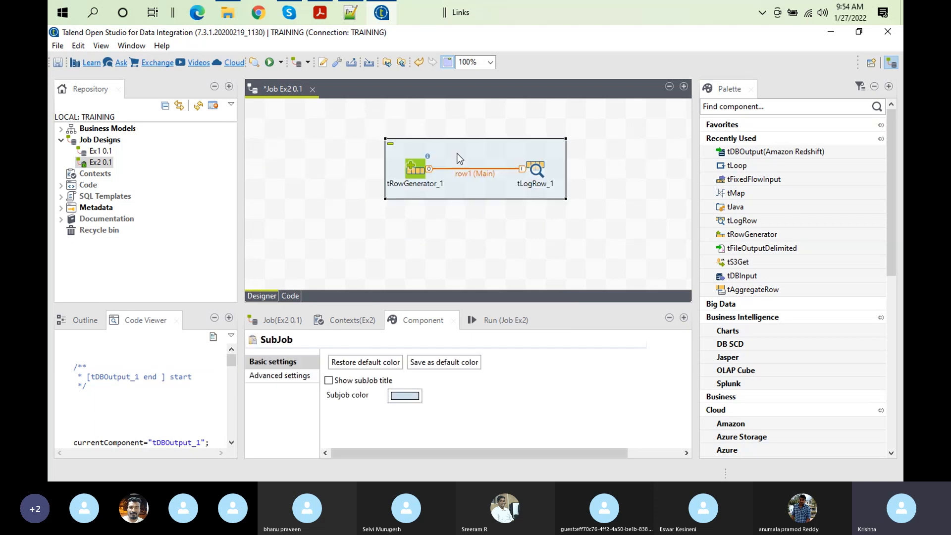
Step: Run job Ex2 and examine its complete console output from the first row in an enlarged view
{"action": "left_click", "coordinate": [484, 324]}
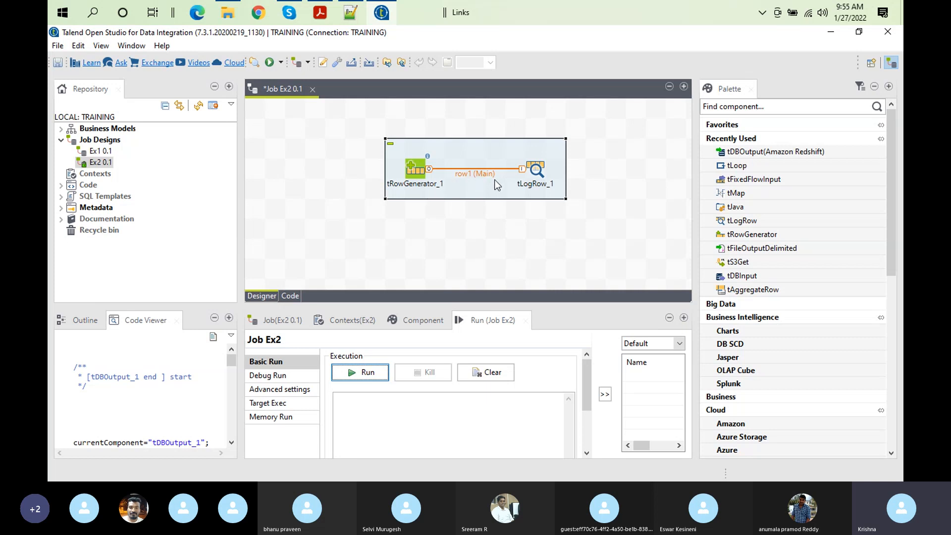
{"action": "left_click", "coordinate": [542, 171]}
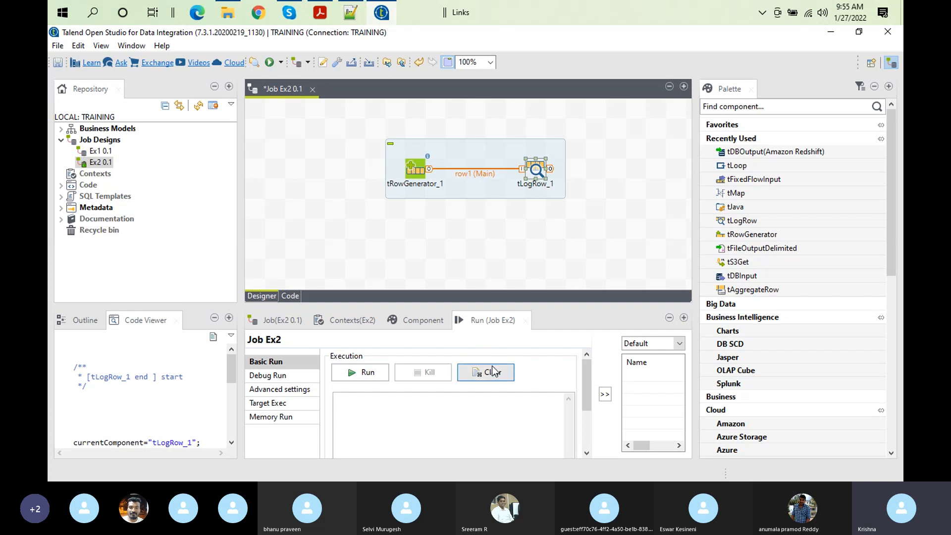
{"action": "left_click", "coordinate": [383, 373]}
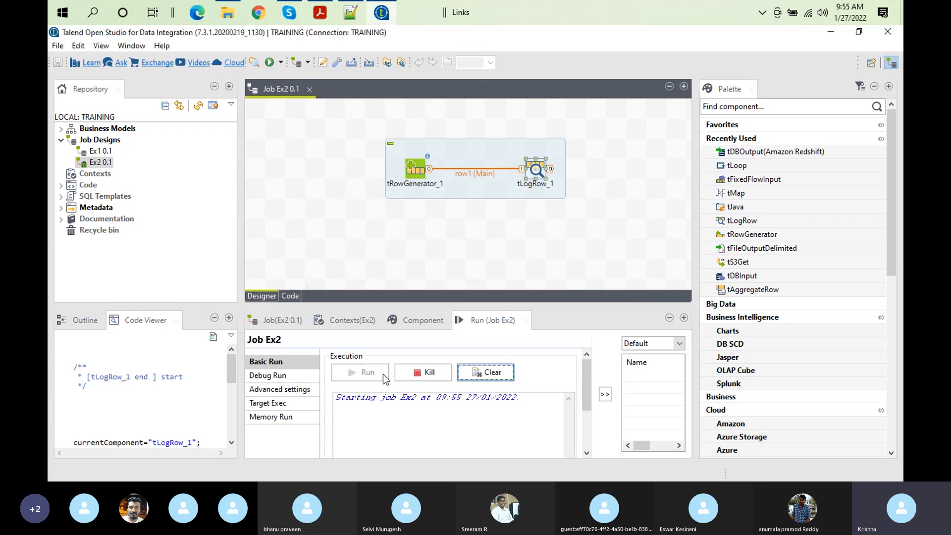
{"action": "double_click", "coordinate": [470, 321]}
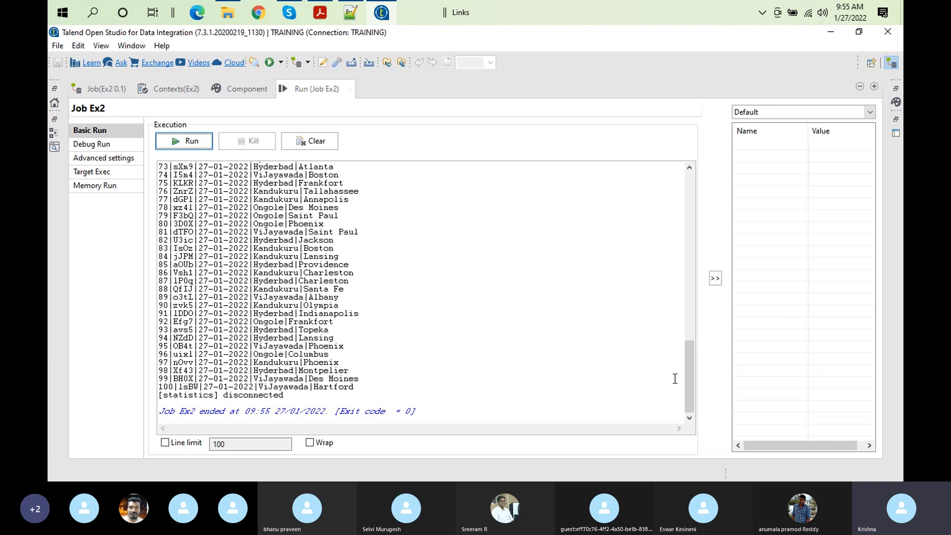
{"action": "left_click_drag", "start_coordinate": [687, 397], "coordinate": [682, 207]}
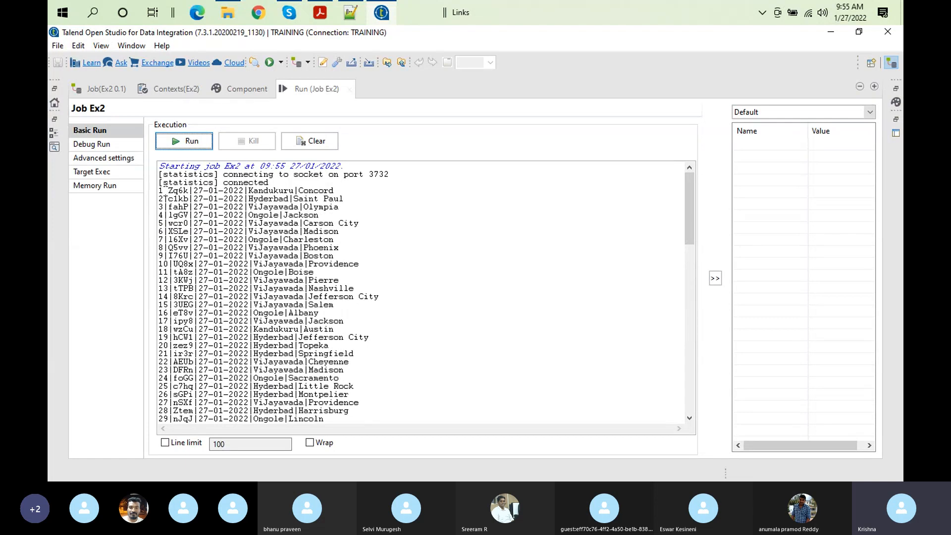
{"action": "double_click", "coordinate": [315, 94]}
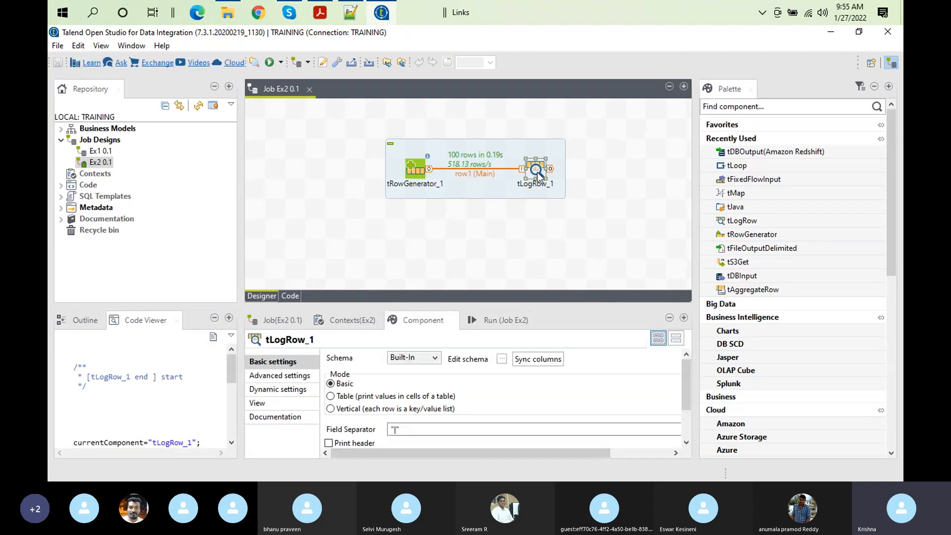
Step: Sync tLogRow_1's columns with its input in the enlarged component settings, then restore the normal layout
{"action": "double_click", "coordinate": [420, 315]}
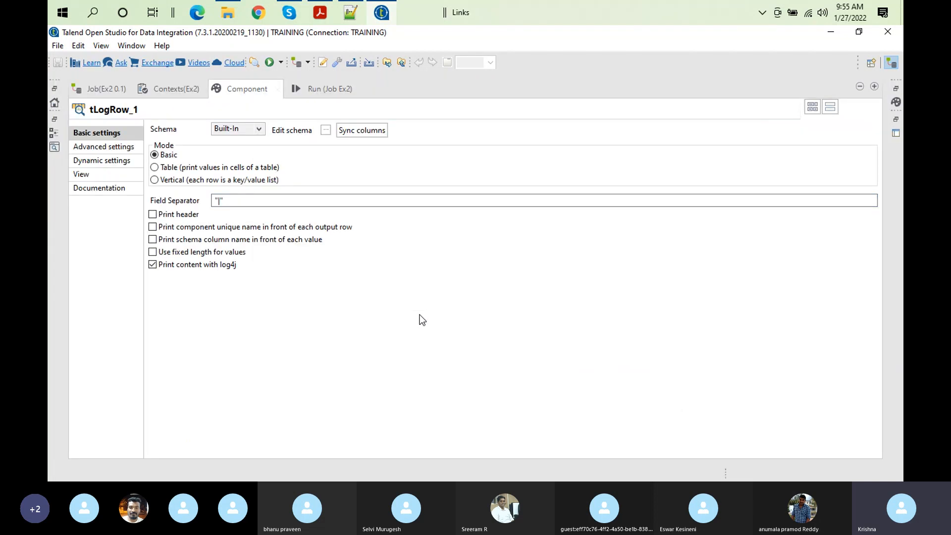
{"action": "left_click", "coordinate": [351, 130]}
{"action": "double_click", "coordinate": [253, 89]}
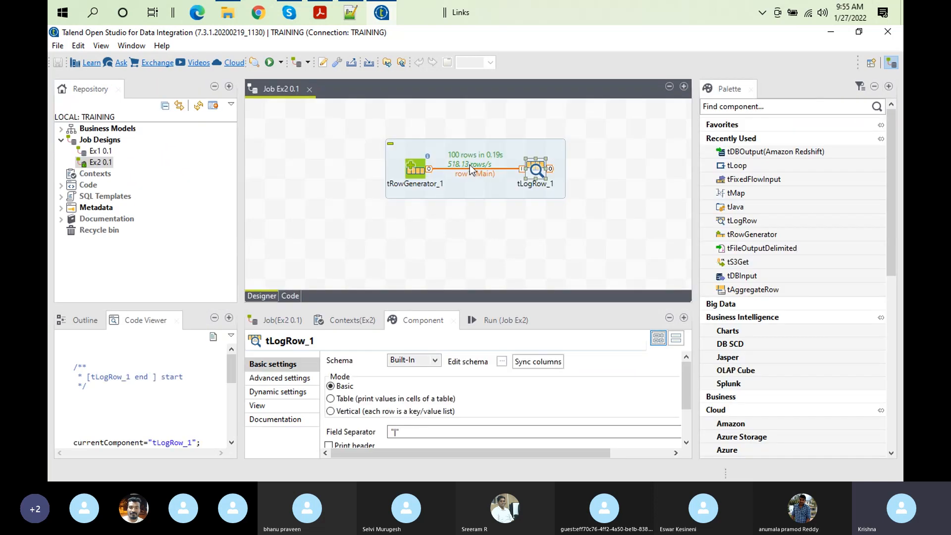
Step: Delete the row1 (Main) link between tRowGenerator_1 and tLogRow_1
{"action": "left_click", "coordinate": [470, 166]}
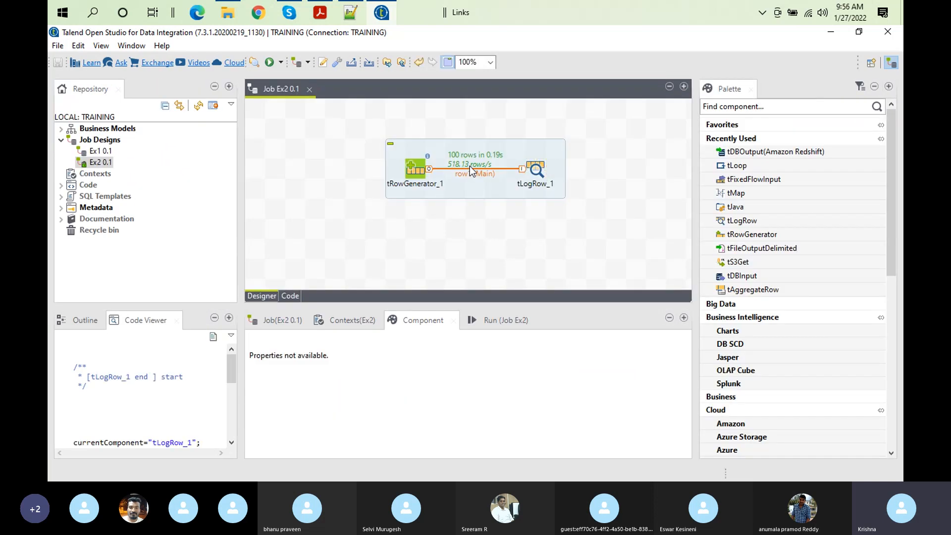
{"action": "left_click", "coordinate": [484, 174]}
{"action": "key", "text": "Delete"}
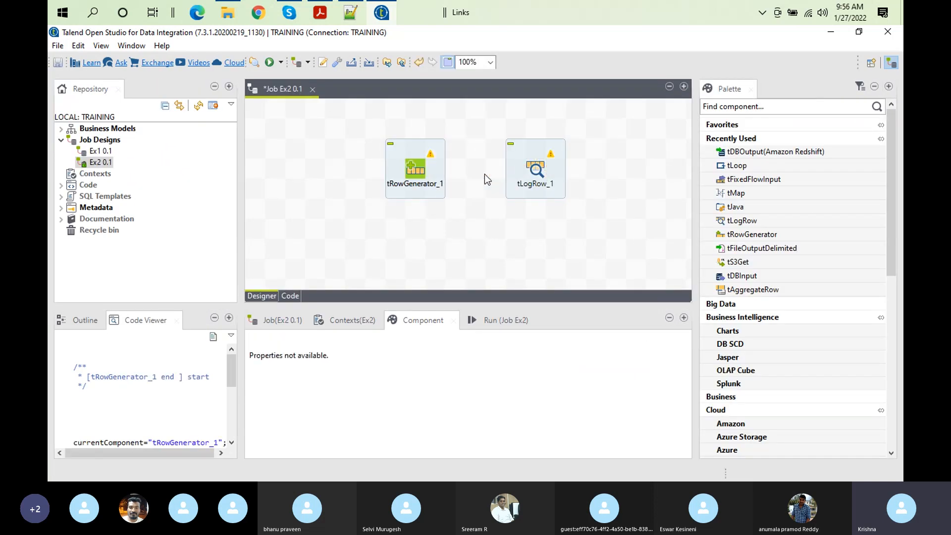
Step: Remove all columns, from Id to USCity, from the schema of tLogRow_1 and accept the empty schema
{"action": "left_click", "coordinate": [533, 159]}
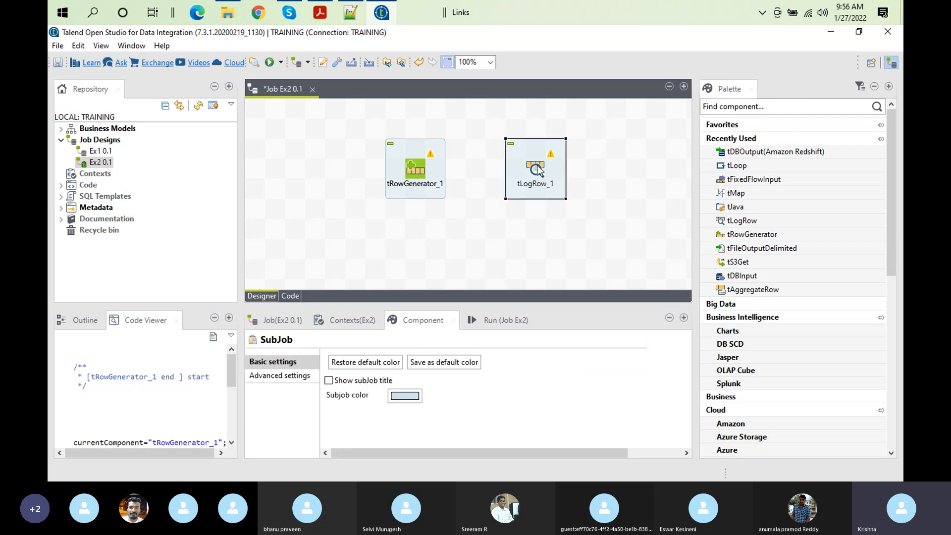
{"action": "left_click", "coordinate": [536, 166]}
{"action": "left_click", "coordinate": [502, 357]}
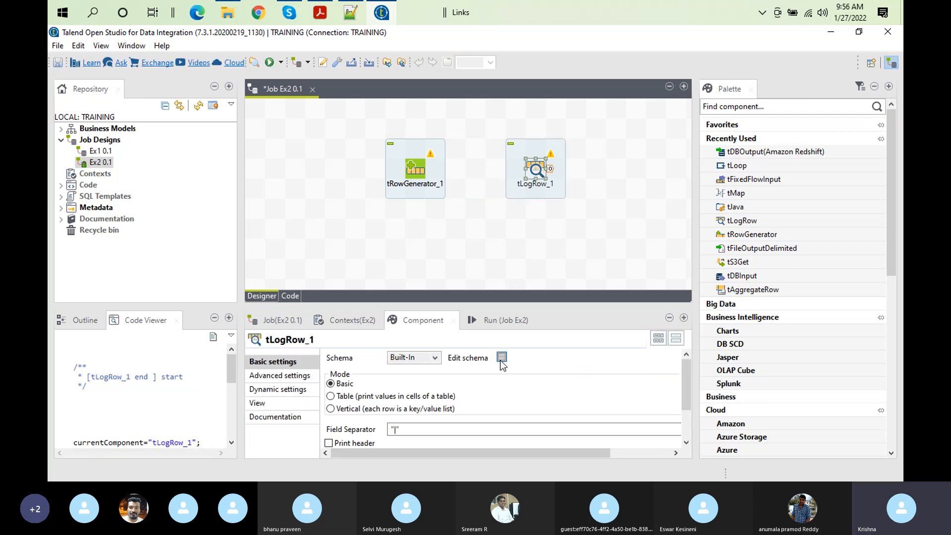
{"action": "left_click", "coordinate": [156, 164]}
{"action": "left_click", "coordinate": [157, 201], "text": "ctrl"}
{"action": "left_click", "coordinate": [159, 200], "text": "shift"}
{"action": "left_click", "coordinate": [162, 212], "text": "shift"}
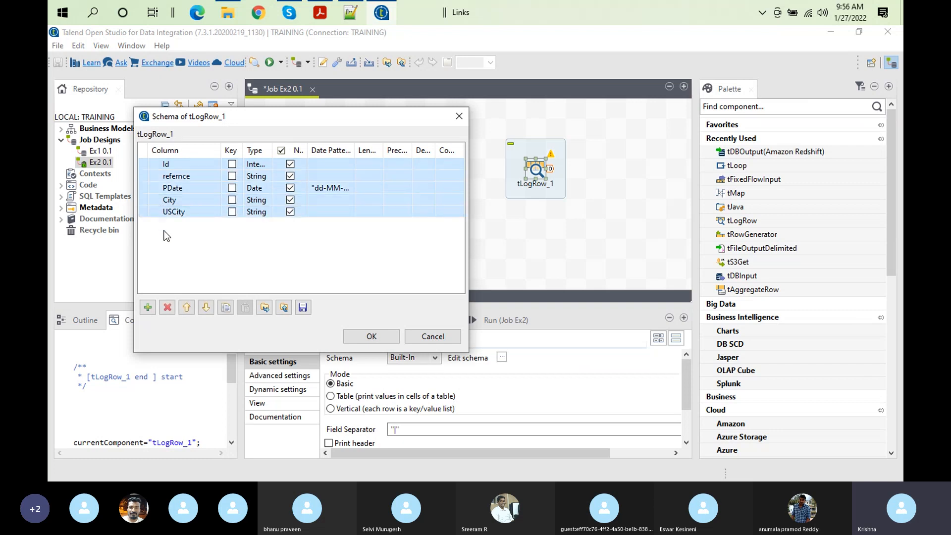
{"action": "left_click", "coordinate": [168, 307]}
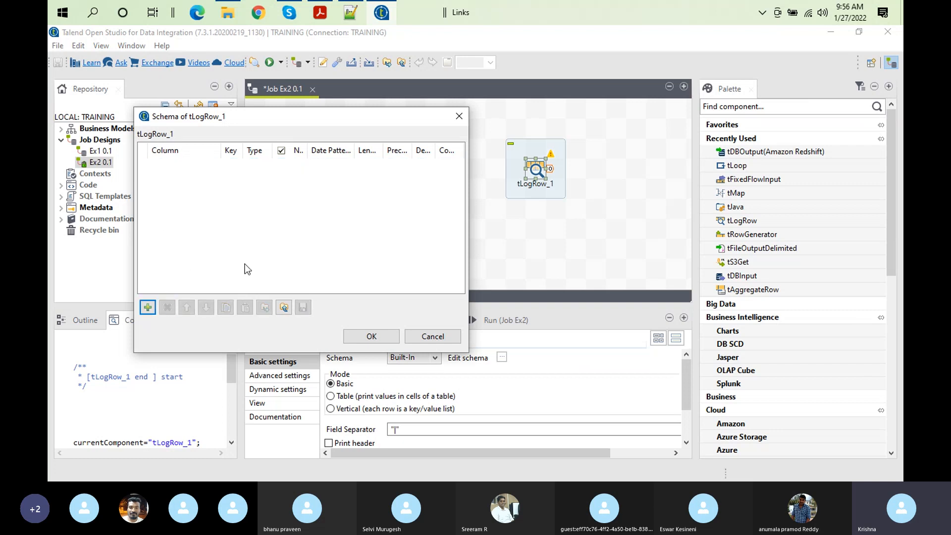
{"action": "left_click", "coordinate": [377, 339]}
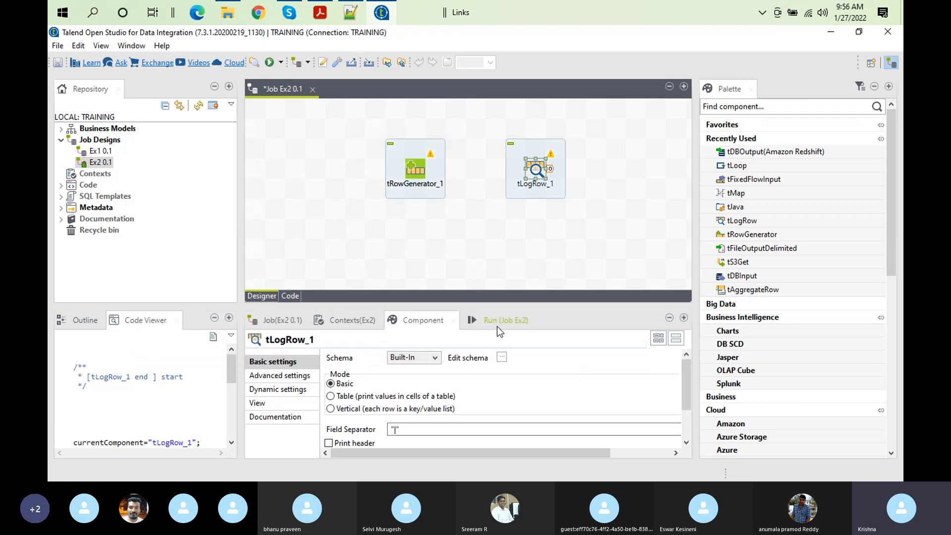
Step: Connect tRowGenerator_1 to tLogRow_1 with a Main row link
{"action": "left_click", "coordinate": [422, 176]}
{"action": "right_click", "coordinate": [423, 177]}
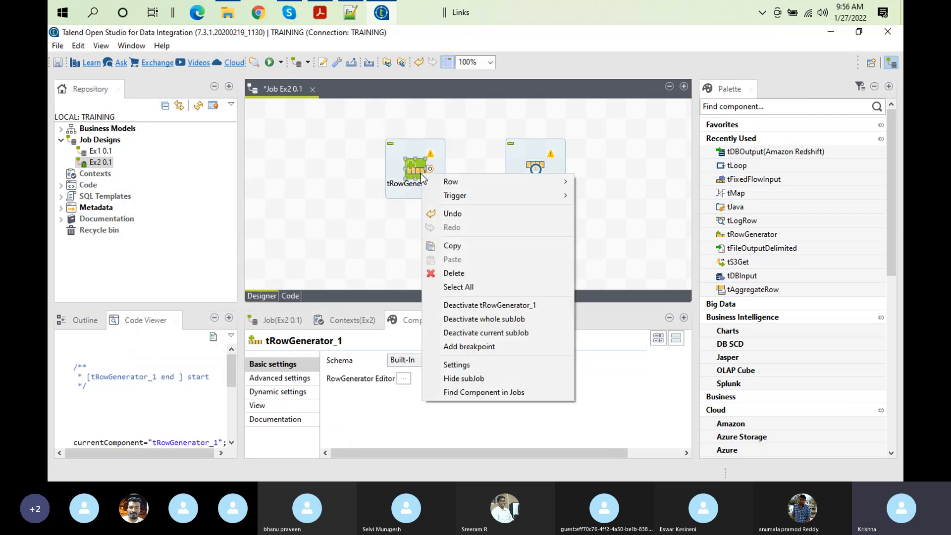
{"action": "mouse_move", "coordinate": [493, 182]}
{"action": "left_click", "coordinate": [594, 182]}
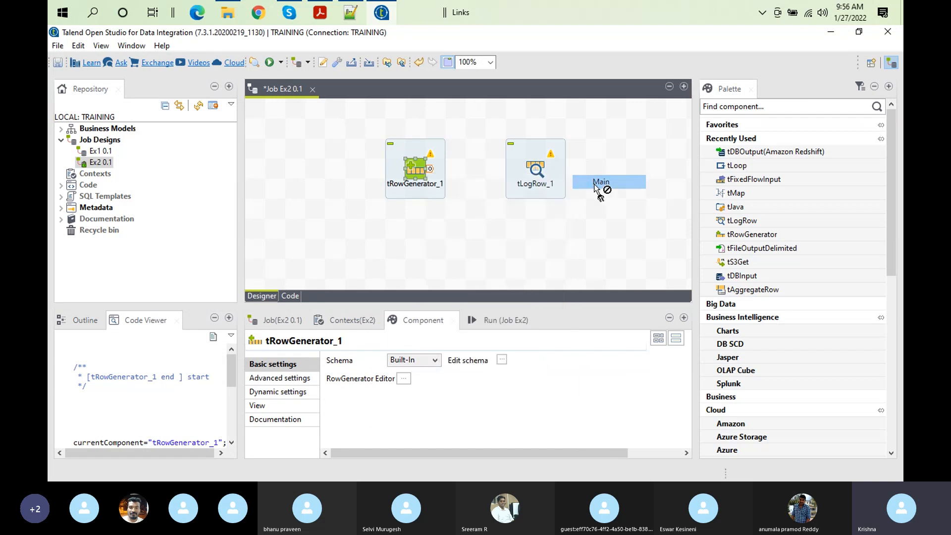
{"action": "left_click", "coordinate": [539, 170]}
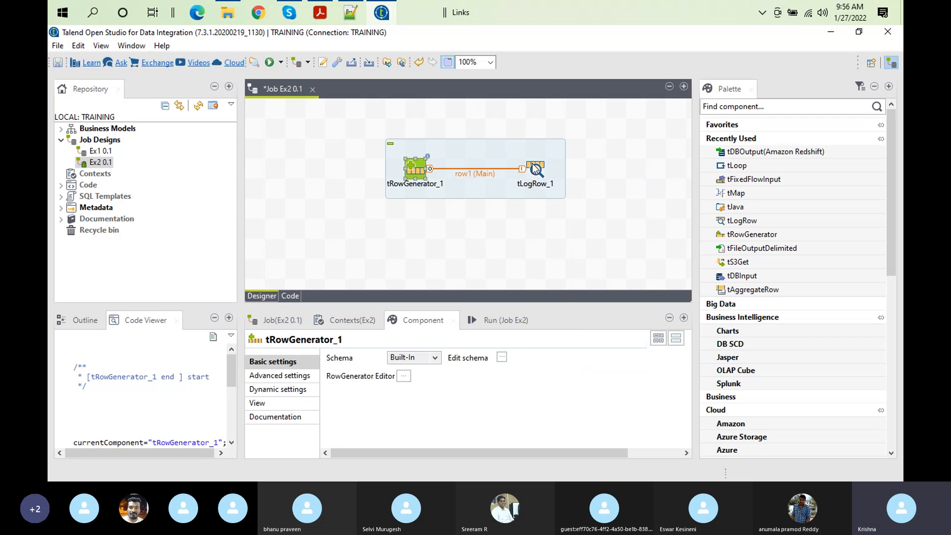
Step: Compare the input and output columns in tLogRow_1's schema and accept it as is
{"action": "left_click", "coordinate": [534, 171]}
{"action": "left_click", "coordinate": [501, 359]}
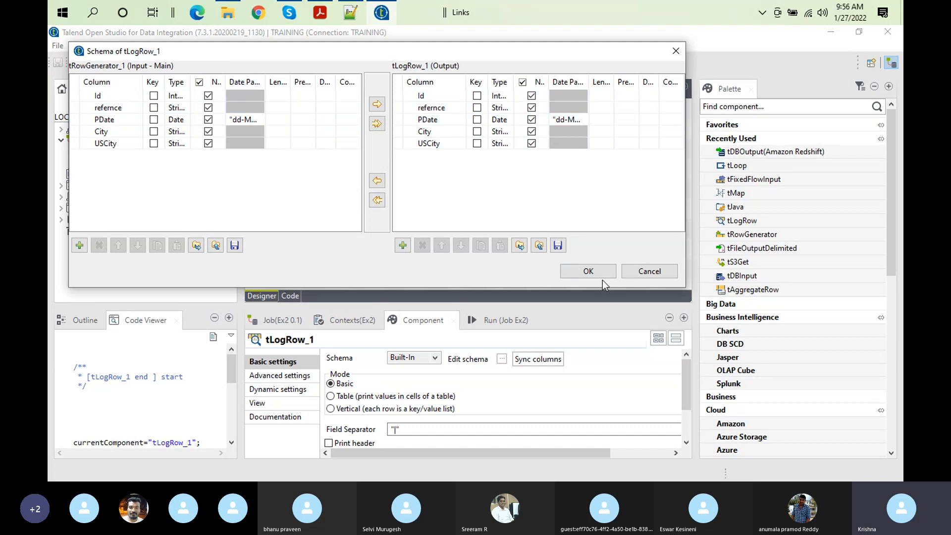
{"action": "left_click", "coordinate": [602, 267]}
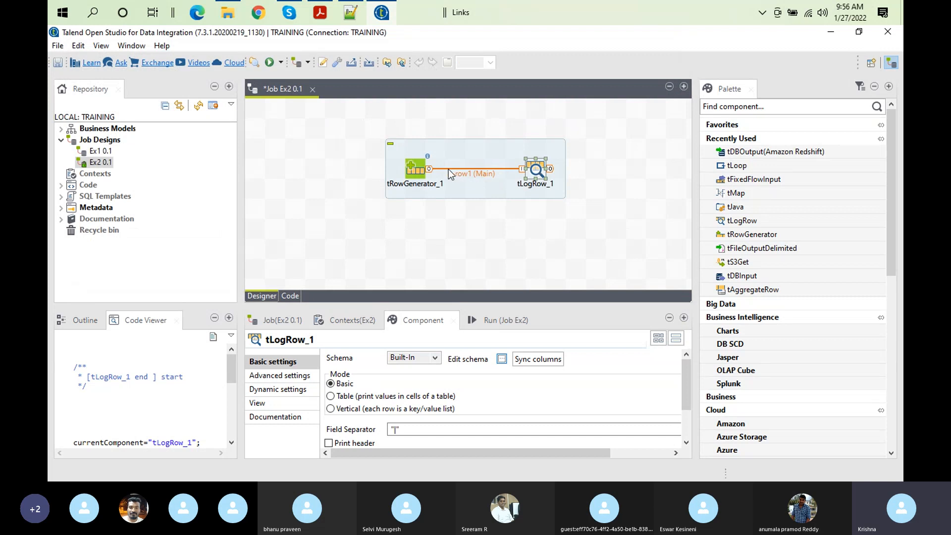
Step: Add one new column with default settings to the tRowGenerator_1 schema and decline propagating the change
{"action": "double_click", "coordinate": [415, 167]}
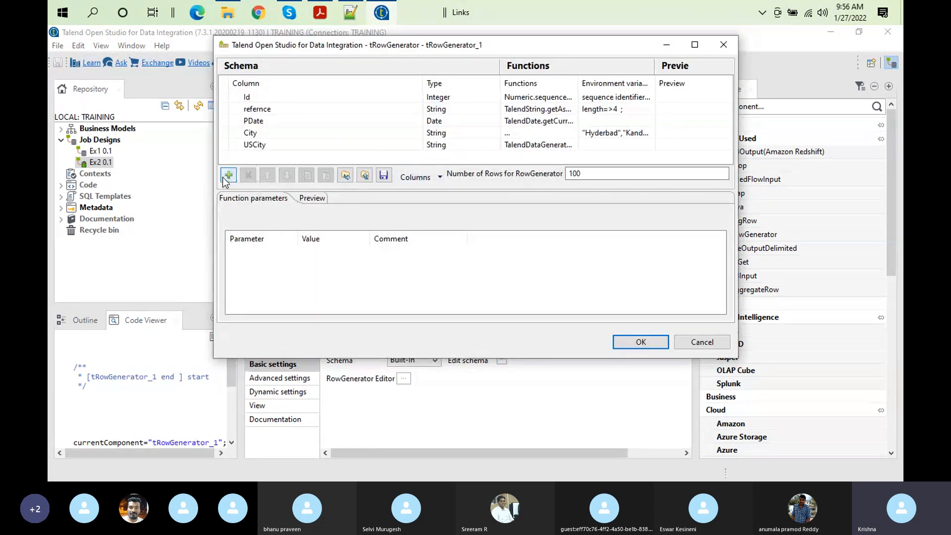
{"action": "left_click", "coordinate": [223, 176]}
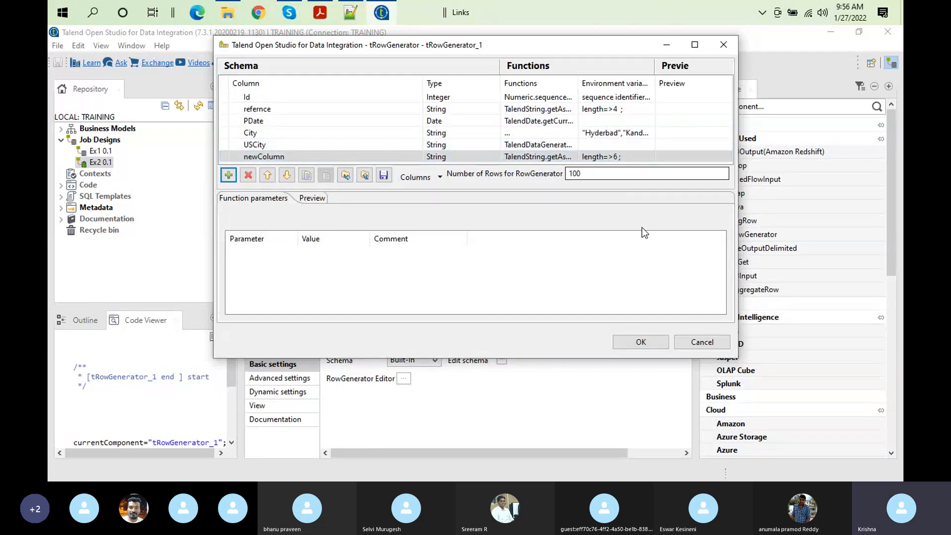
{"action": "left_click", "coordinate": [641, 342]}
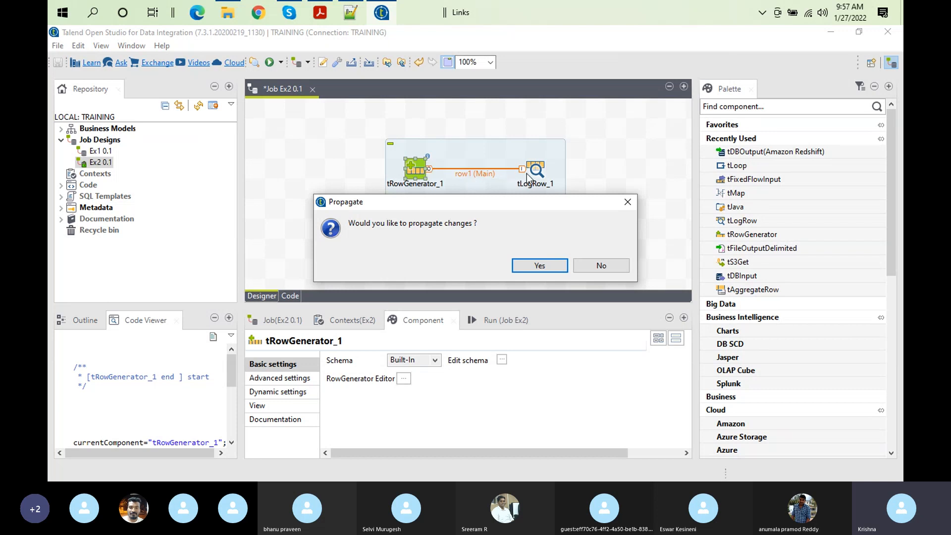
{"action": "left_click", "coordinate": [608, 271]}
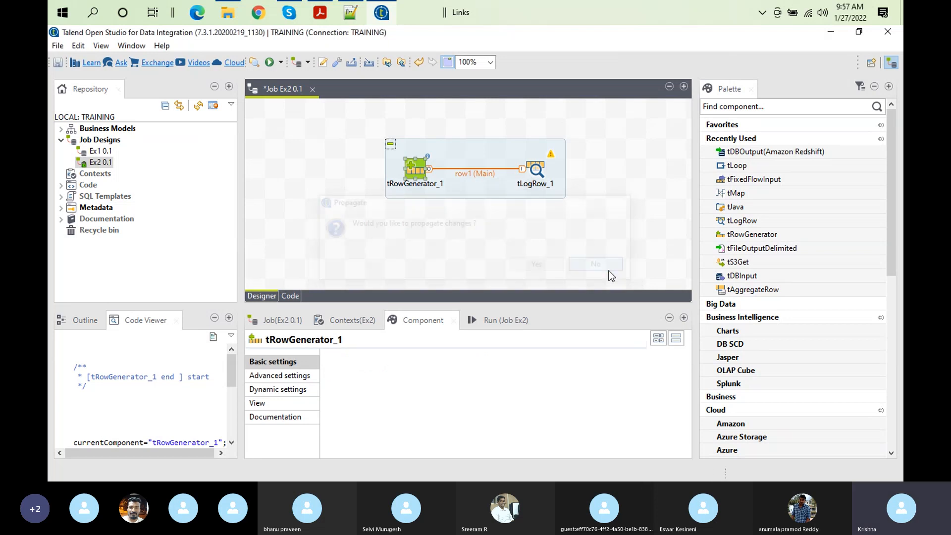
Step: Inspect the warning on tLogRow_1 and compare its output columns with those coming from tRowGenerator_1, keeping the schema as is
{"action": "left_click", "coordinate": [539, 179]}
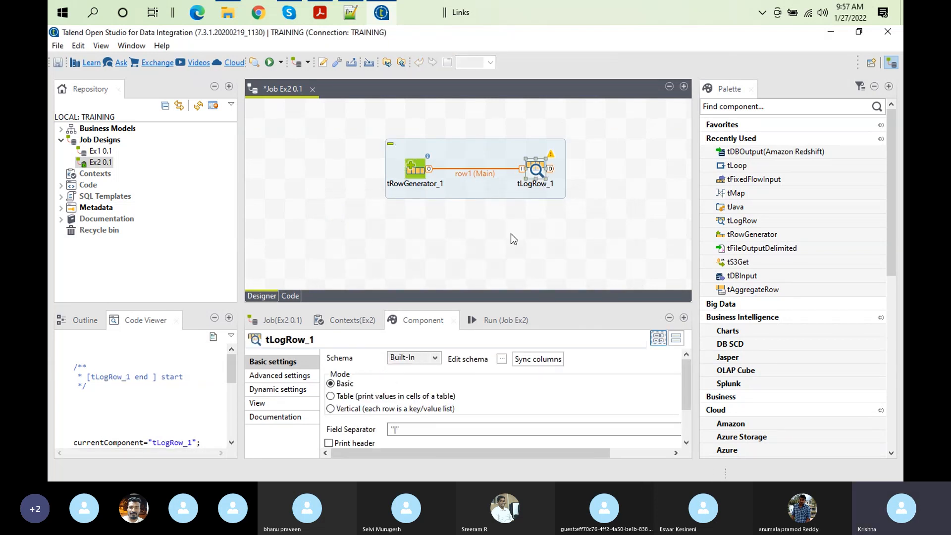
{"action": "left_click", "coordinate": [502, 359]}
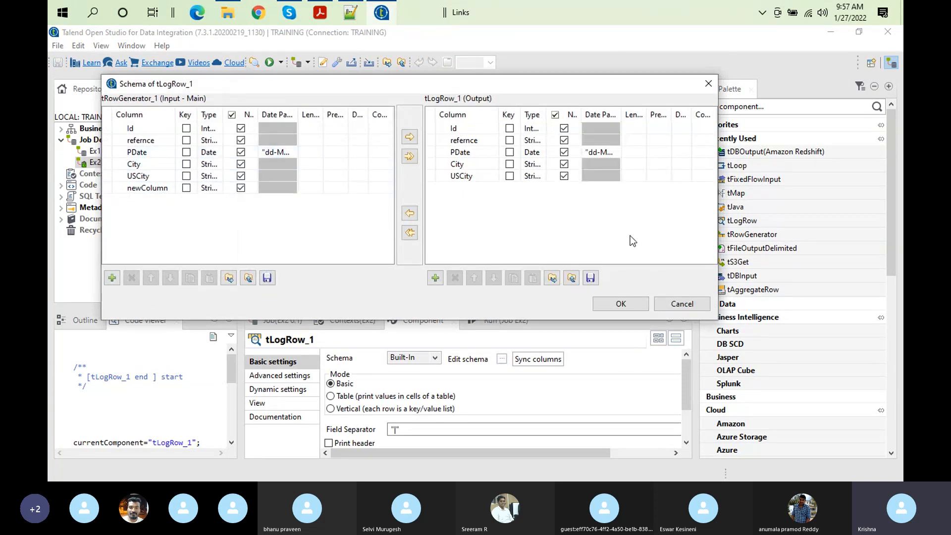
{"action": "left_click", "coordinate": [636, 304]}
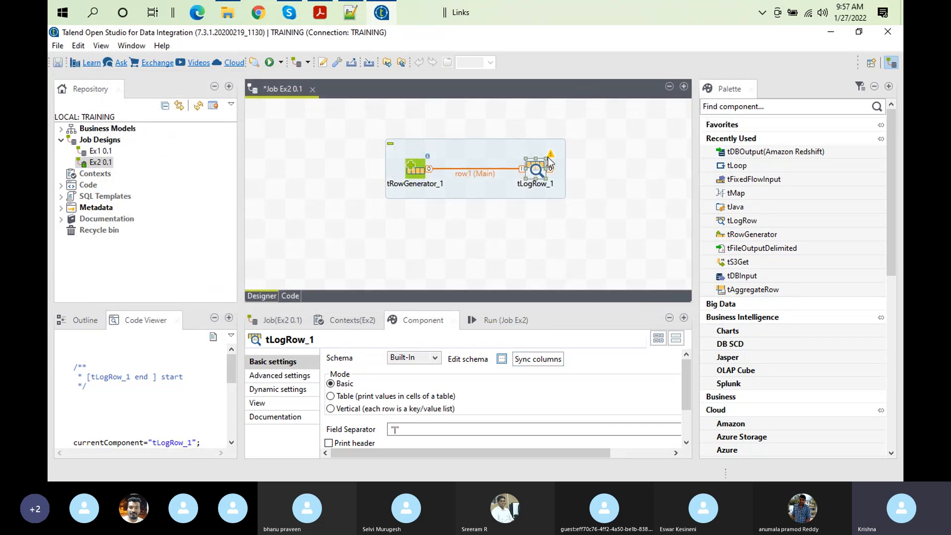
{"action": "mouse_move", "coordinate": [553, 155]}
{"action": "left_click", "coordinate": [502, 359]}
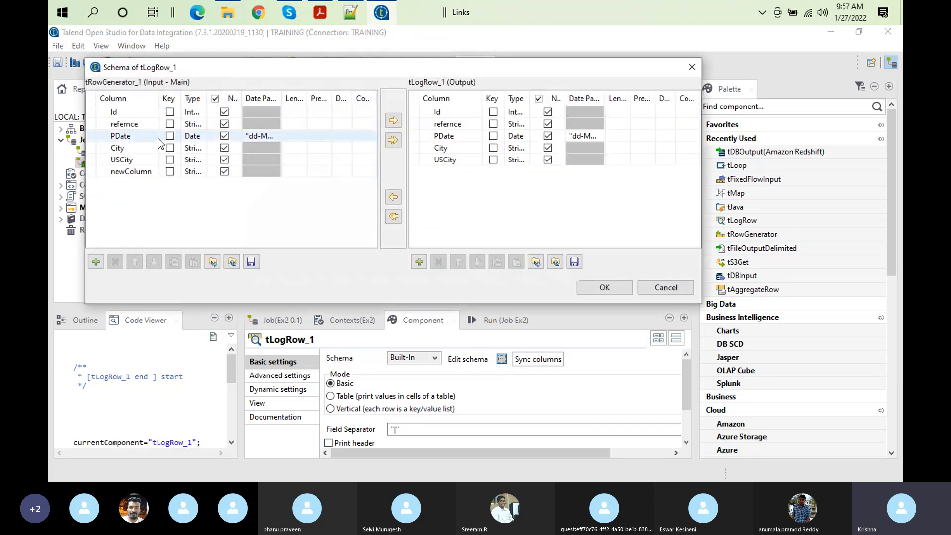
{"action": "left_click", "coordinate": [598, 287]}
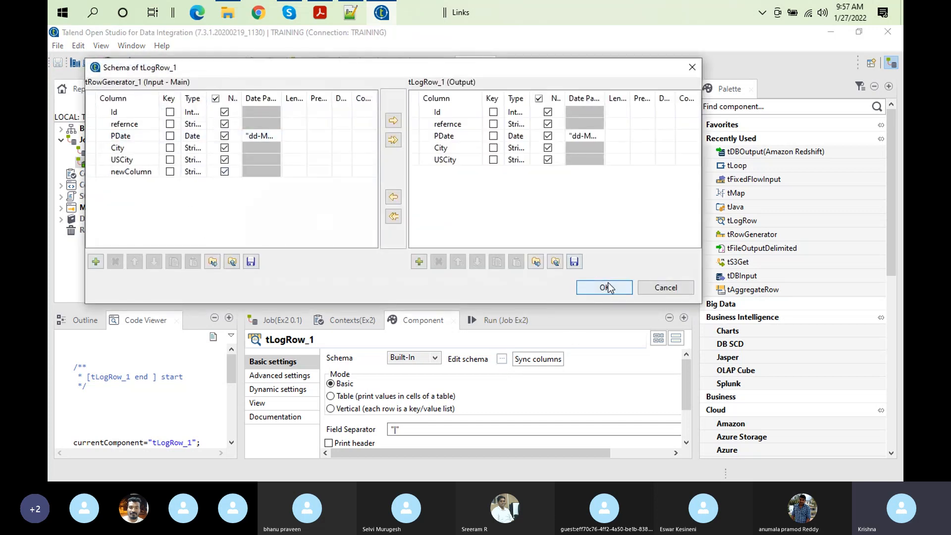